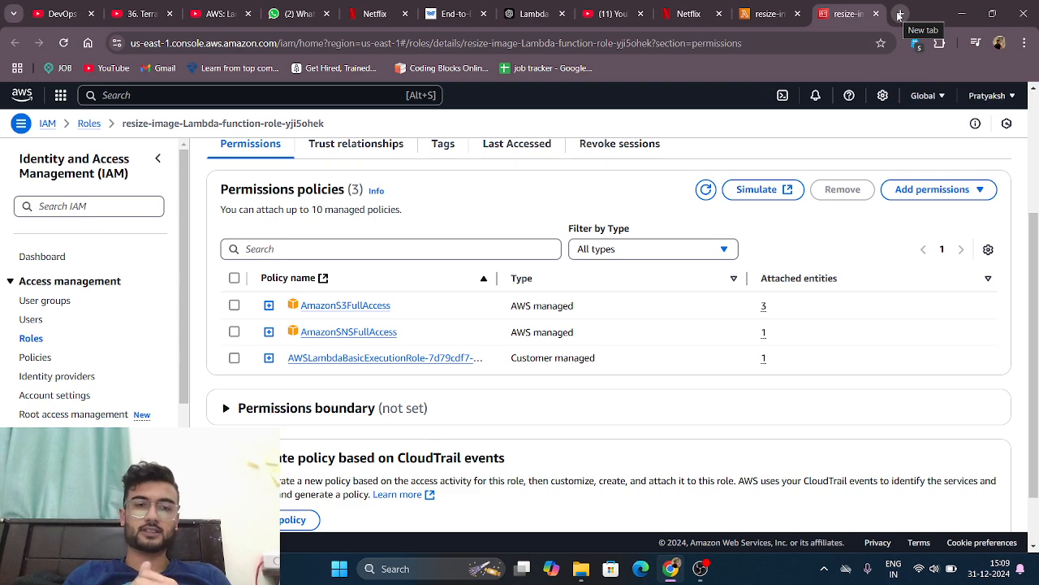
Step: Open the S3 service from the console home and view its directory buckets and general purpose buckets lists
{"action": "scroll", "coordinate": [549, 91], "scroll_direction": "up", "scroll_amount": 3}
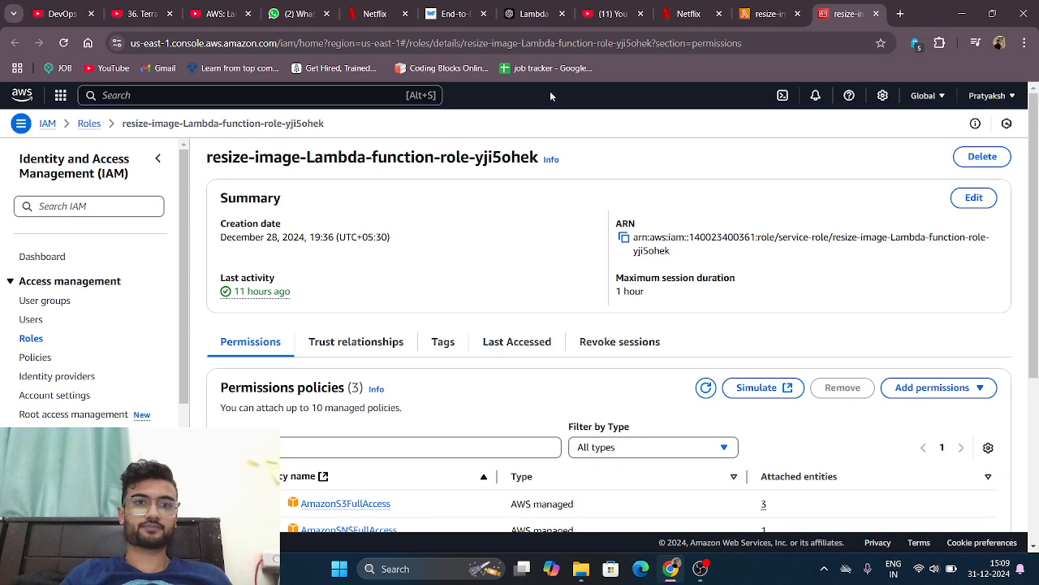
{"action": "left_click", "coordinate": [21, 95]}
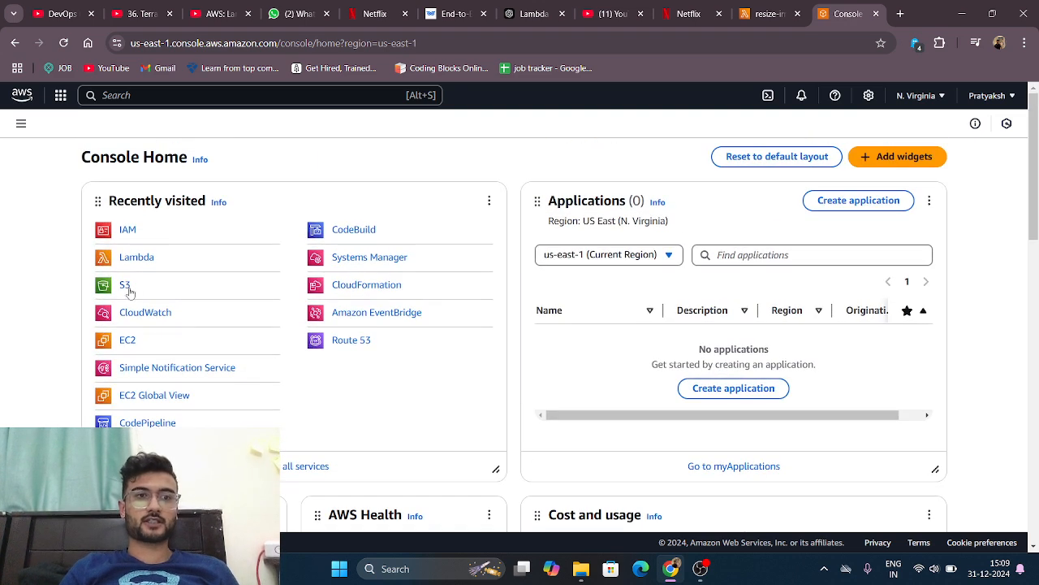
{"action": "left_click", "coordinate": [125, 286]}
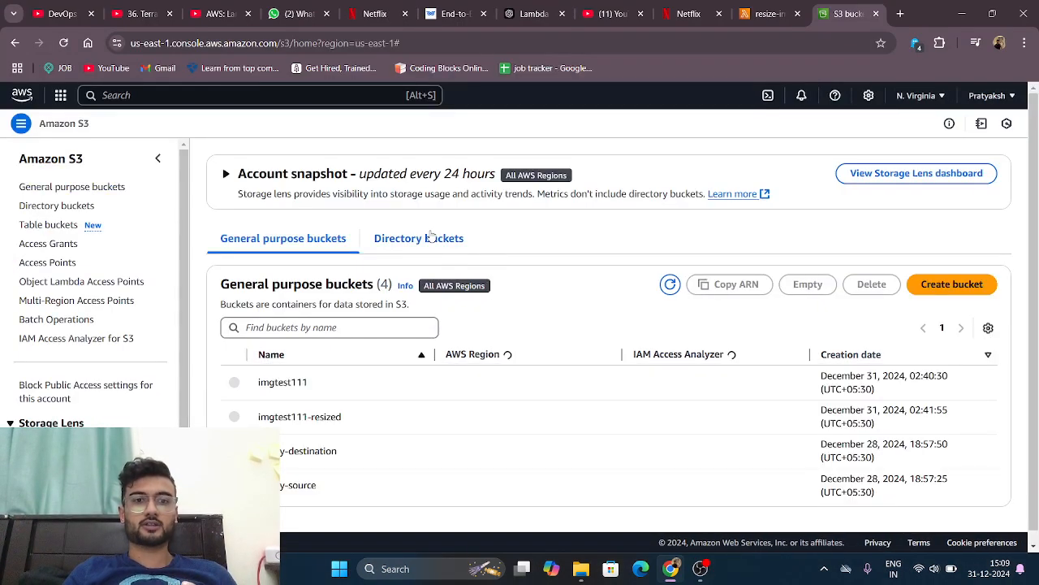
{"action": "left_click", "coordinate": [431, 236]}
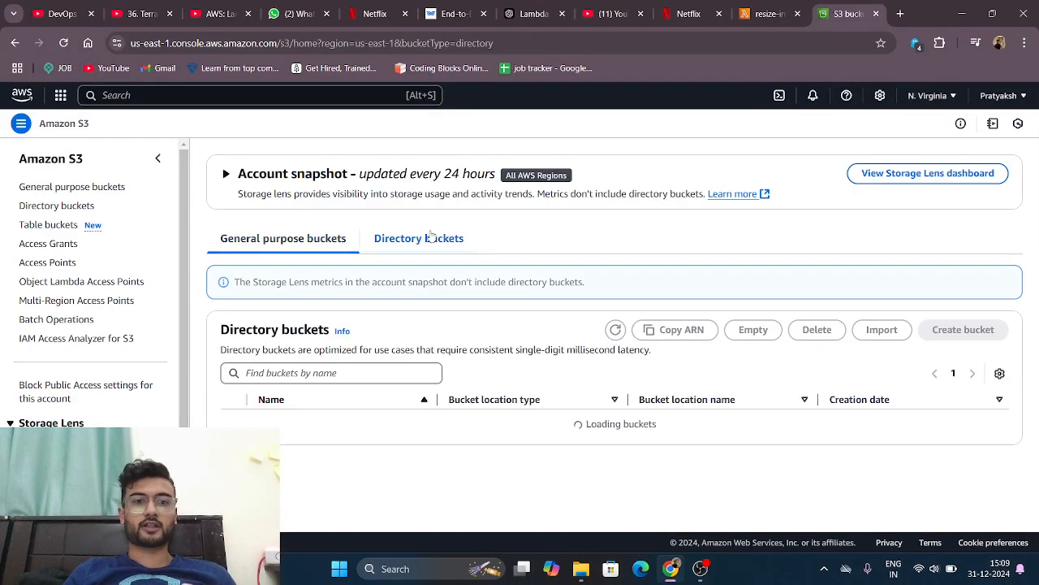
{"action": "left_click", "coordinate": [346, 248]}
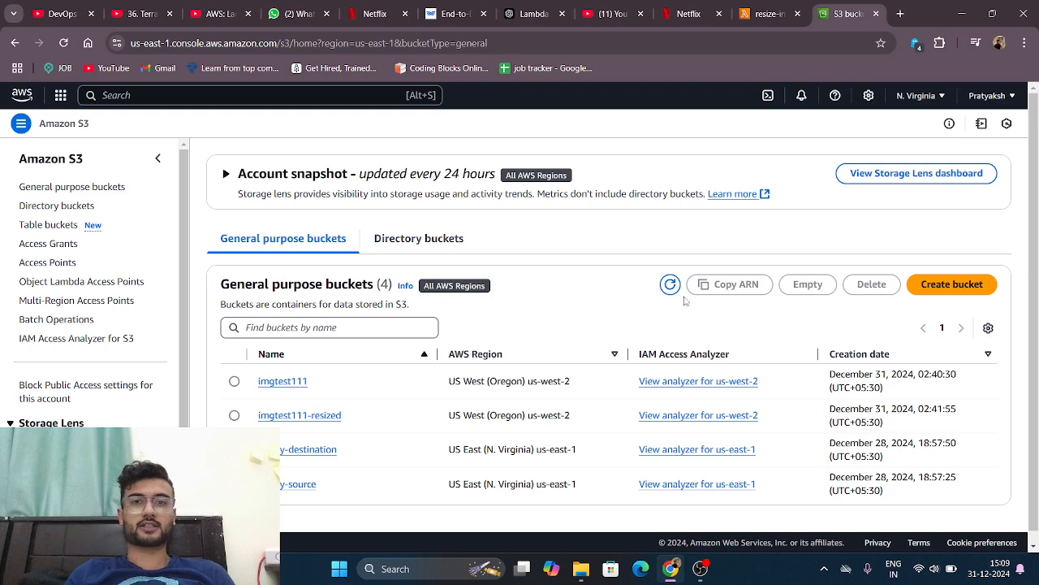
Step: Inspect the objects stored in the pratty-source bucket and return to the bucket list
{"action": "scroll", "coordinate": [367, 553], "scroll_direction": "down", "scroll_amount": 1}
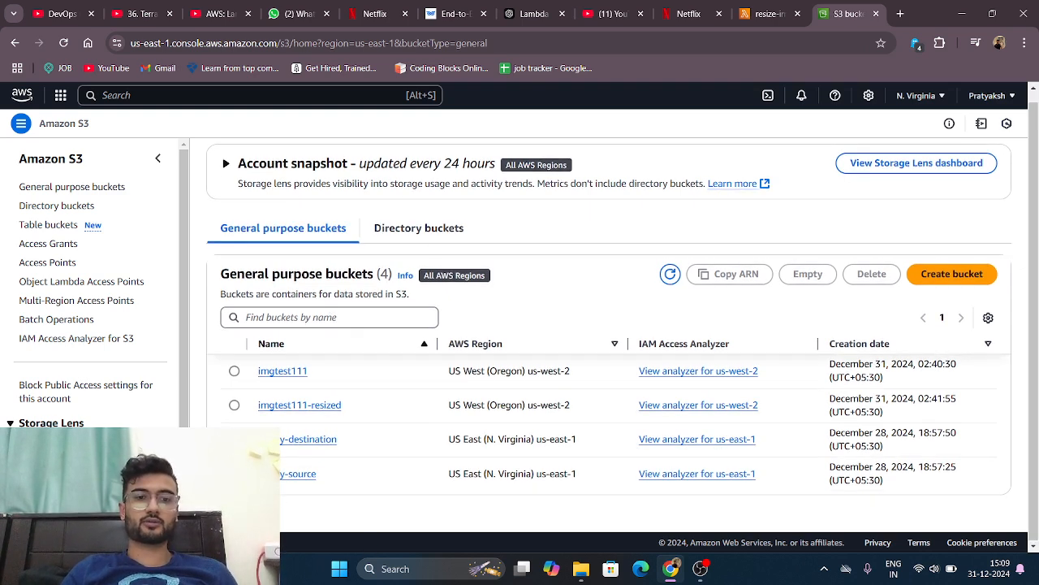
{"action": "left_click", "coordinate": [290, 479]}
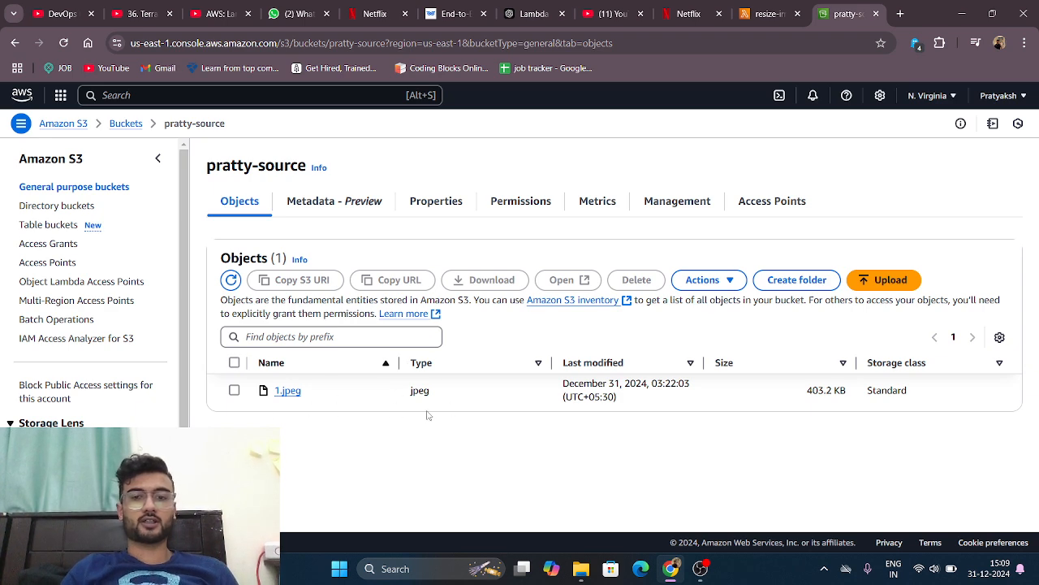
{"action": "key", "text": "alt+Left"}
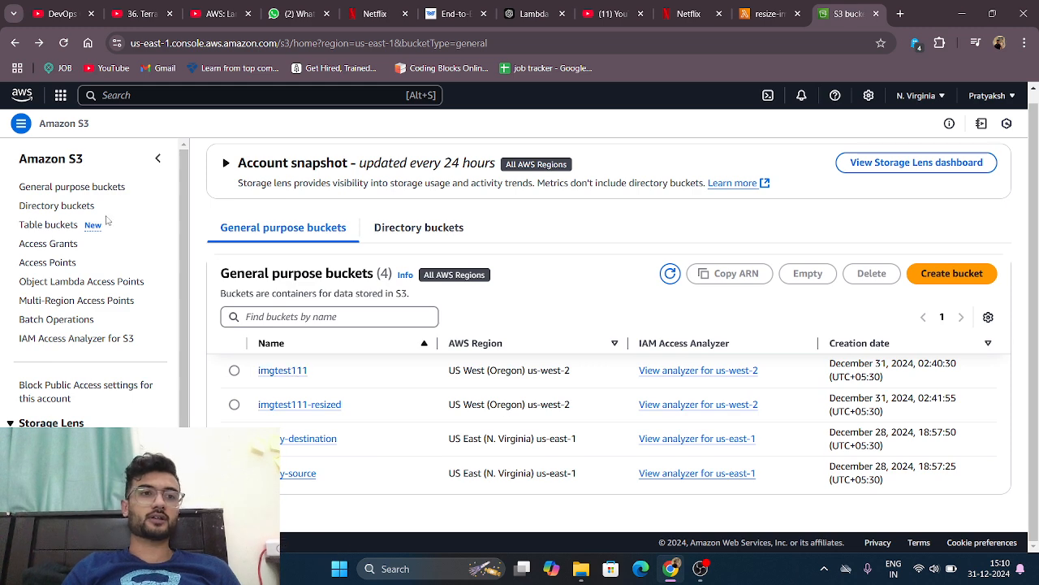
Step: Find the IAM service and open the resize-image-Lambda-function-role-yji5ohek role from its roles list
{"action": "left_click", "coordinate": [20, 97]}
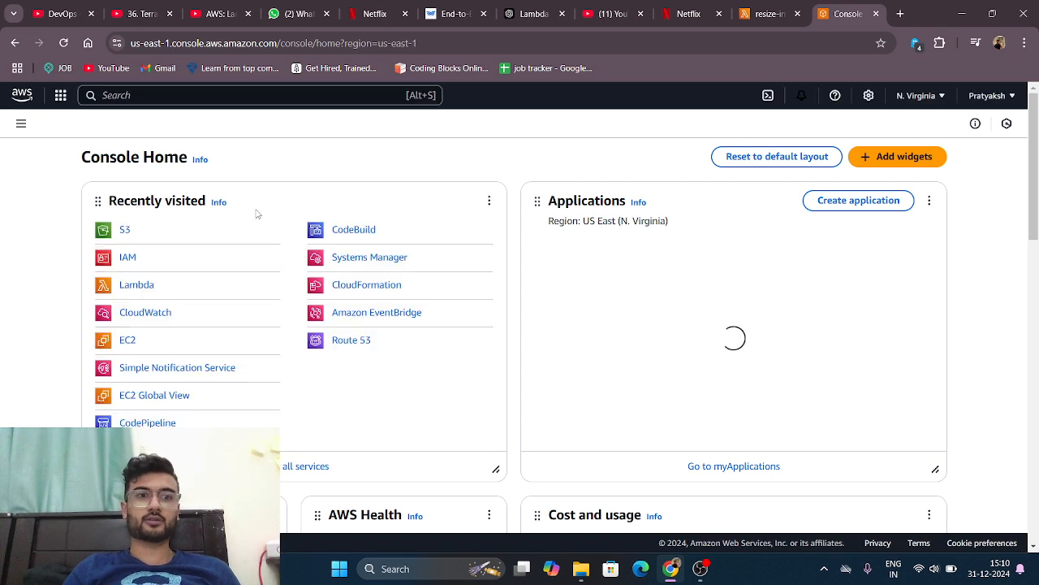
{"action": "left_click", "coordinate": [276, 98]}
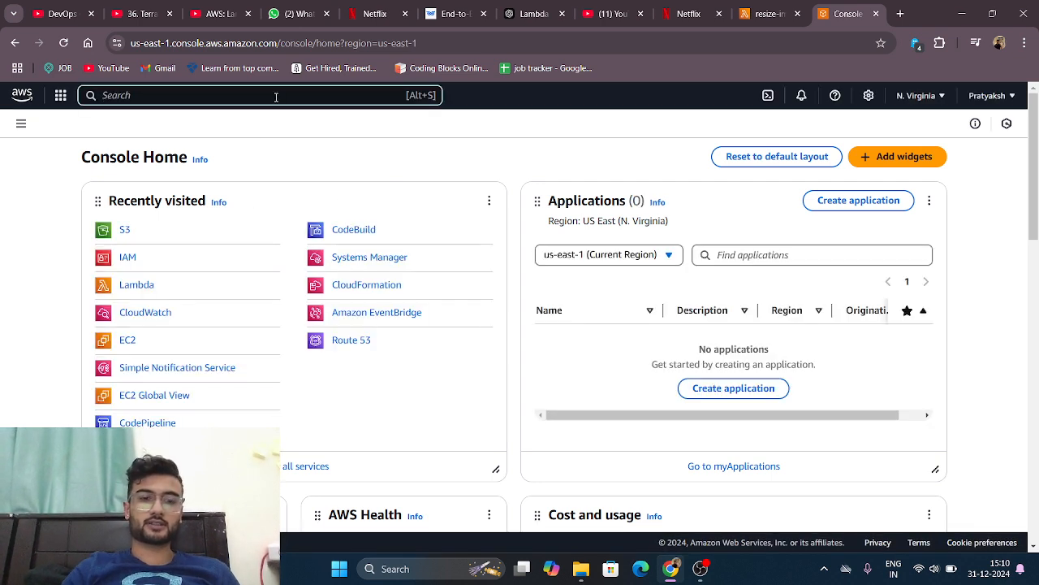
{"action": "type", "text": "iam"}
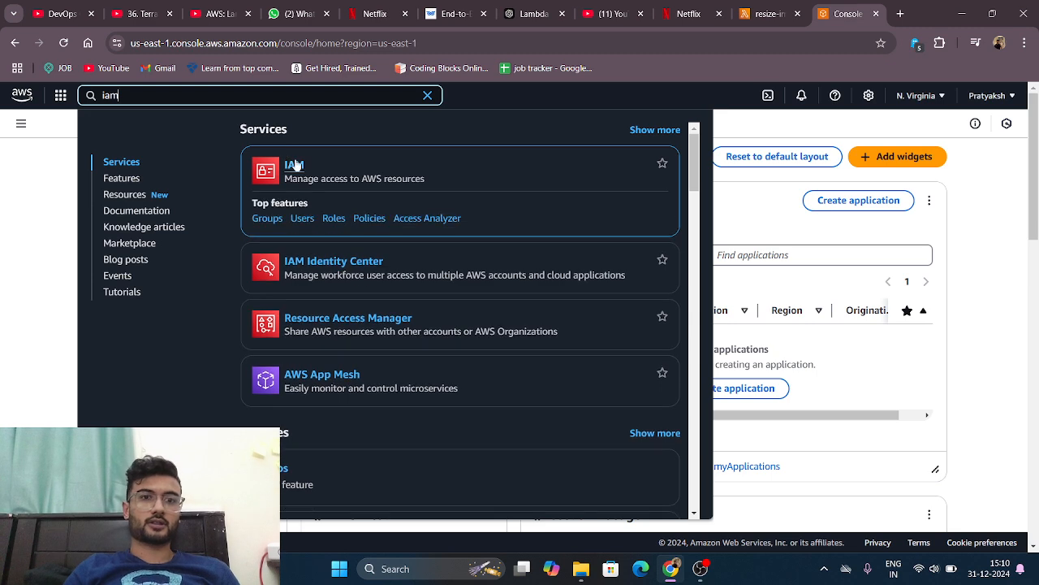
{"action": "left_click", "coordinate": [296, 166]}
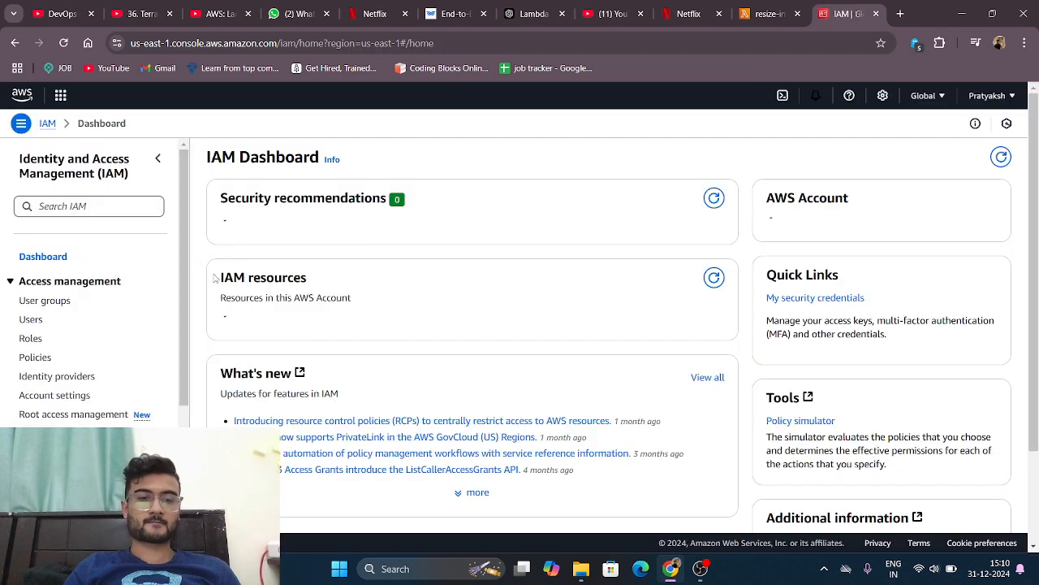
{"action": "scroll", "coordinate": [178, 299], "scroll_direction": "down", "scroll_amount": 1}
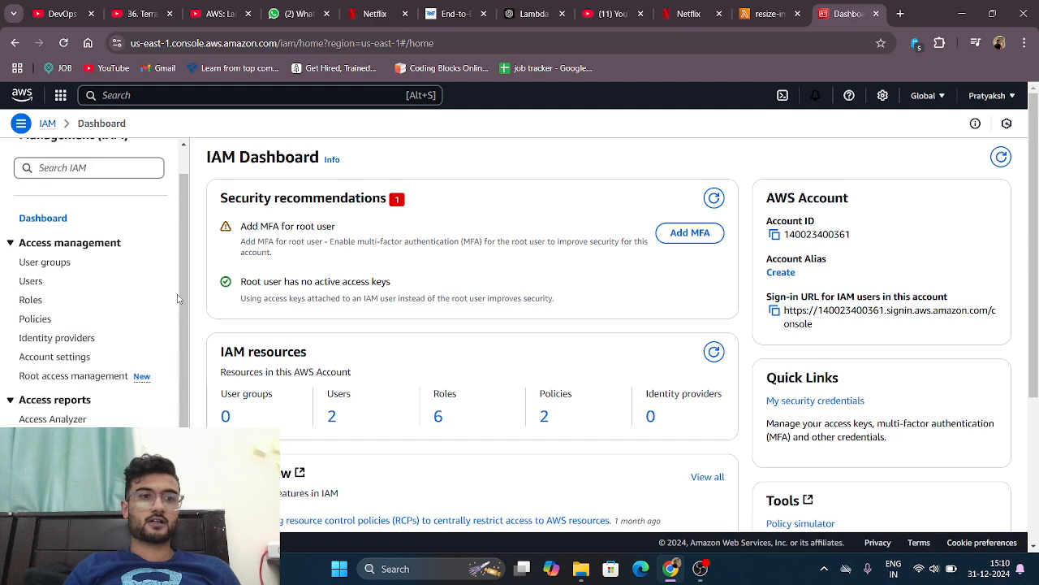
{"action": "left_click", "coordinate": [30, 298]}
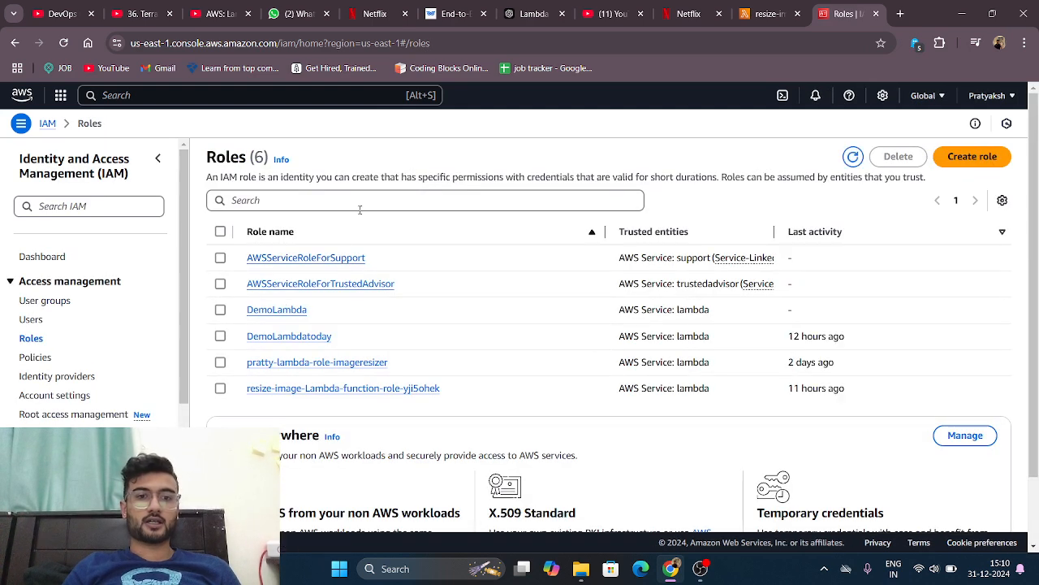
{"action": "left_click", "coordinate": [364, 391]}
Step: Review the role's name, summary and attached permissions policies
{"action": "scroll", "coordinate": [439, 390], "scroll_direction": "down", "scroll_amount": 1}
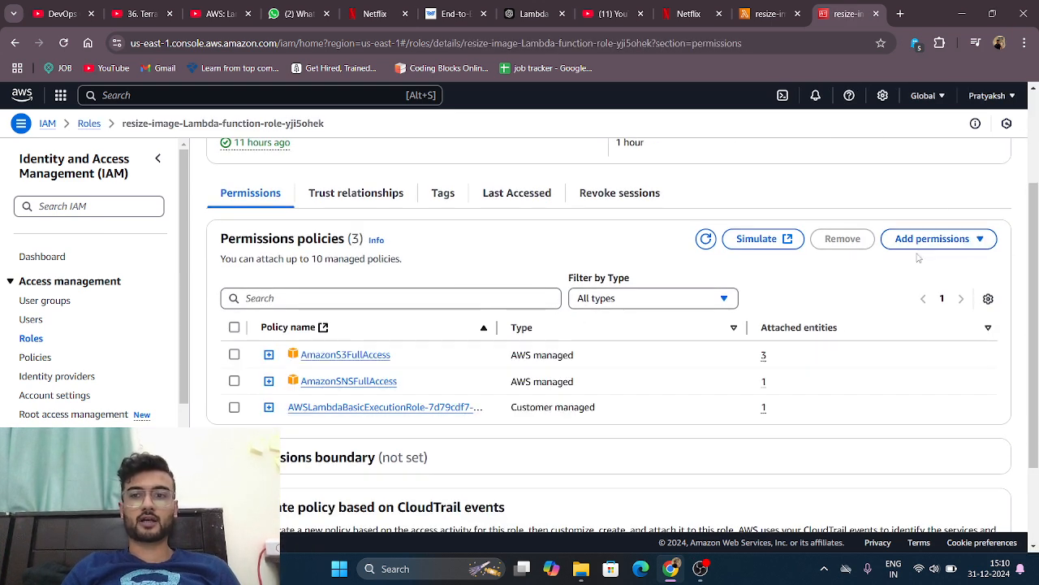
{"action": "scroll", "coordinate": [443, 346], "scroll_direction": "down", "scroll_amount": 1}
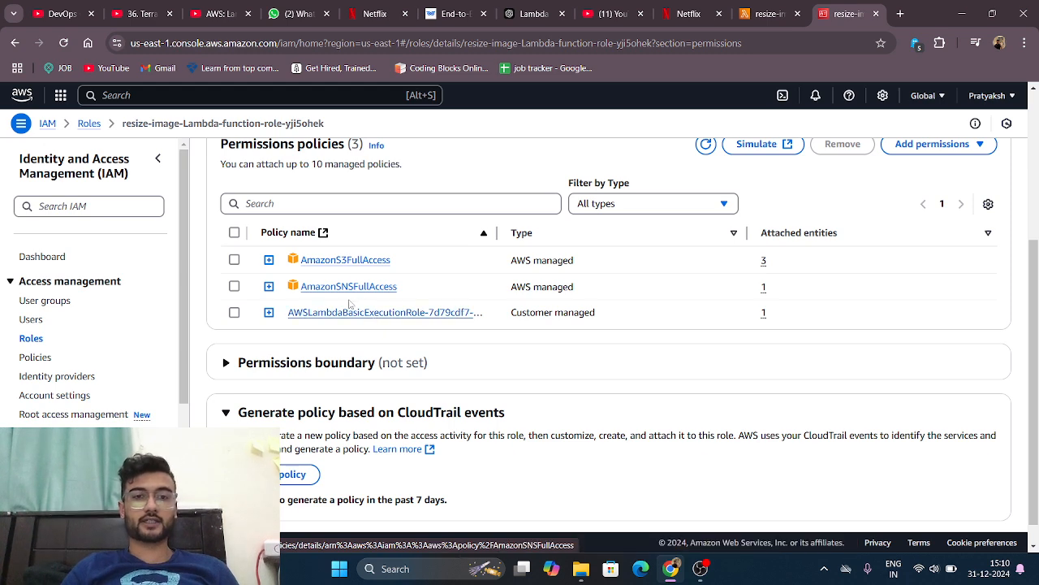
{"action": "scroll", "coordinate": [380, 299], "scroll_direction": "down", "scroll_amount": 1}
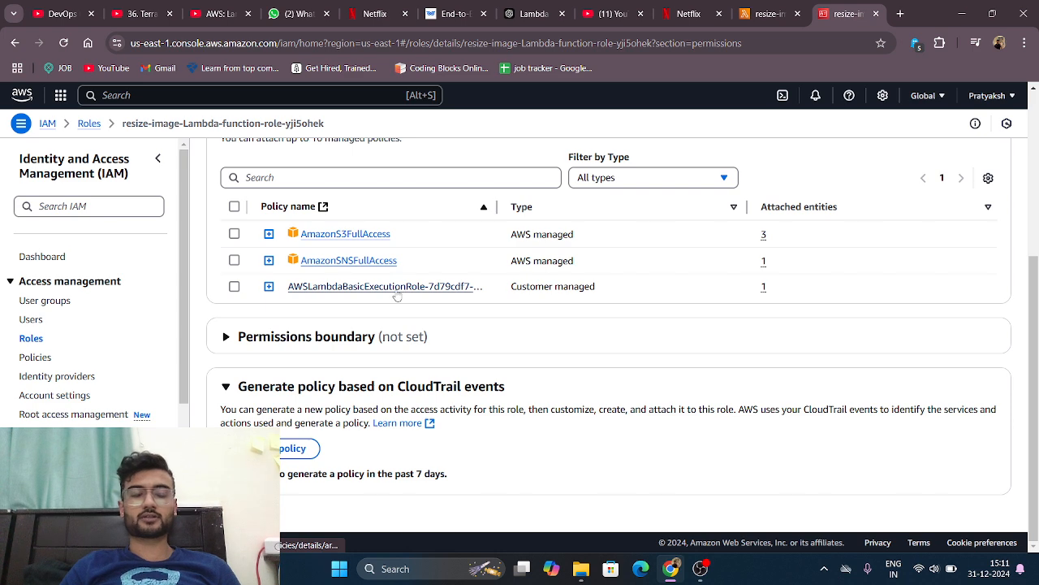
{"action": "scroll", "coordinate": [392, 289], "scroll_direction": "up", "scroll_amount": 3}
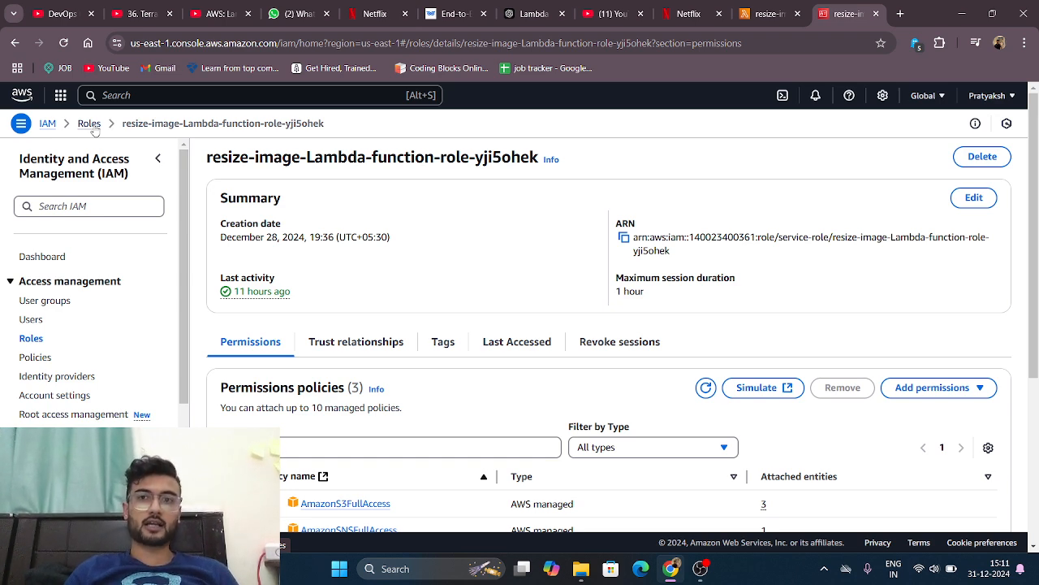
{"action": "scroll", "coordinate": [276, 355], "scroll_direction": "down", "scroll_amount": 2}
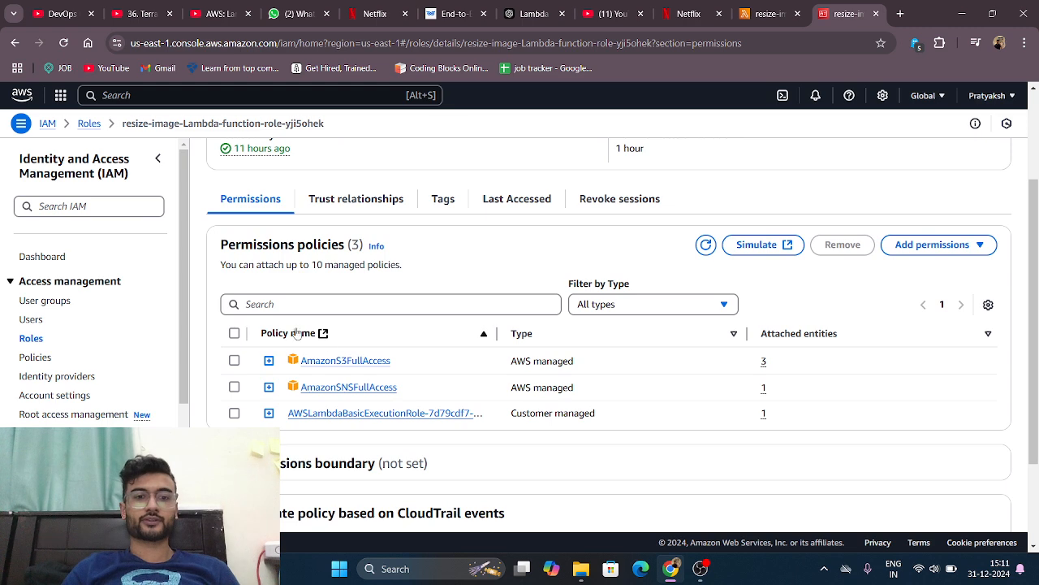
{"action": "scroll", "coordinate": [274, 422], "scroll_direction": "up", "scroll_amount": 2}
{"action": "scroll", "coordinate": [378, 339], "scroll_direction": "down", "scroll_amount": 1}
{"action": "scroll", "coordinate": [336, 320], "scroll_direction": "up", "scroll_amount": 1}
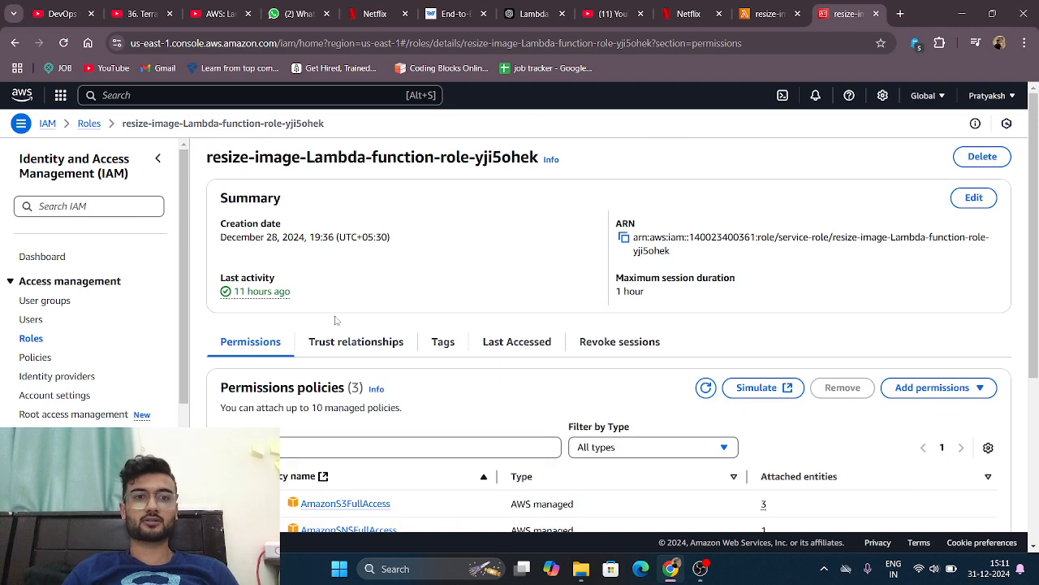
{"action": "left_click_drag", "start_coordinate": [207, 157], "coordinate": [602, 165]}
{"action": "left_click", "coordinate": [622, 169]}
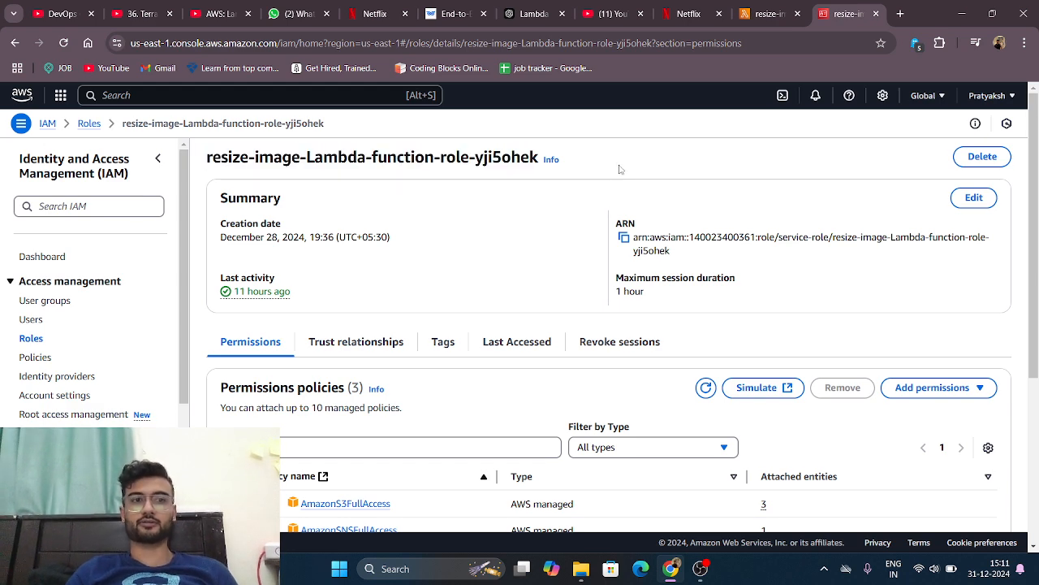
Step: Leave the IAM role, open the Lambda functions list and start creating a new function
{"action": "left_click", "coordinate": [88, 123]}
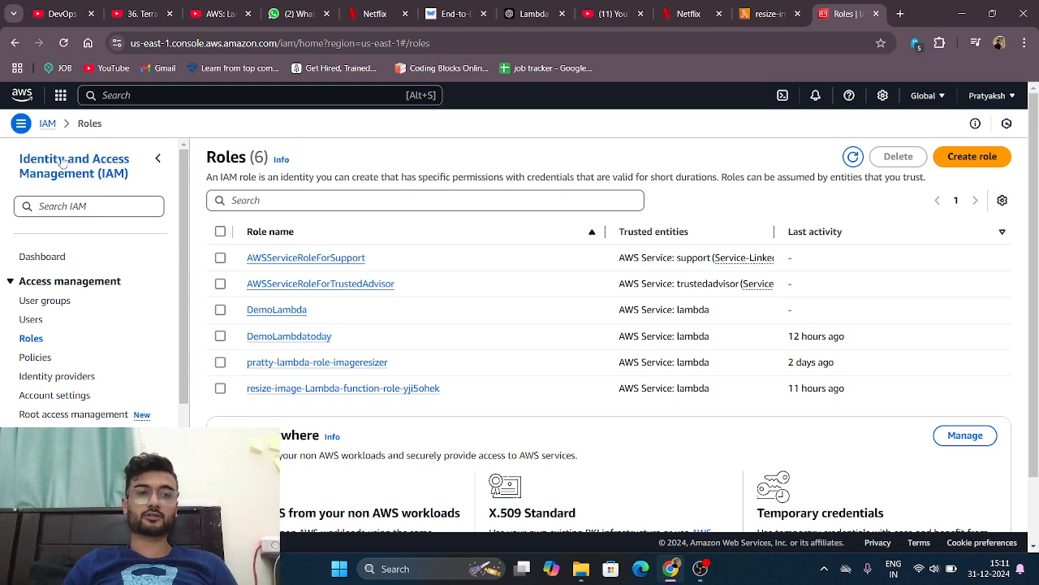
{"action": "left_click", "coordinate": [47, 123]}
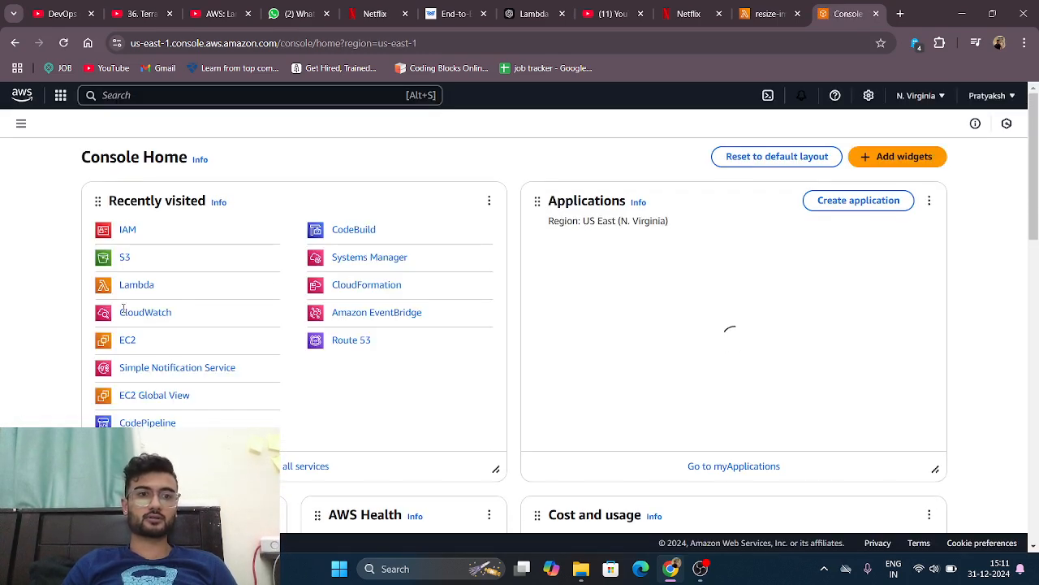
{"action": "left_click", "coordinate": [128, 286]}
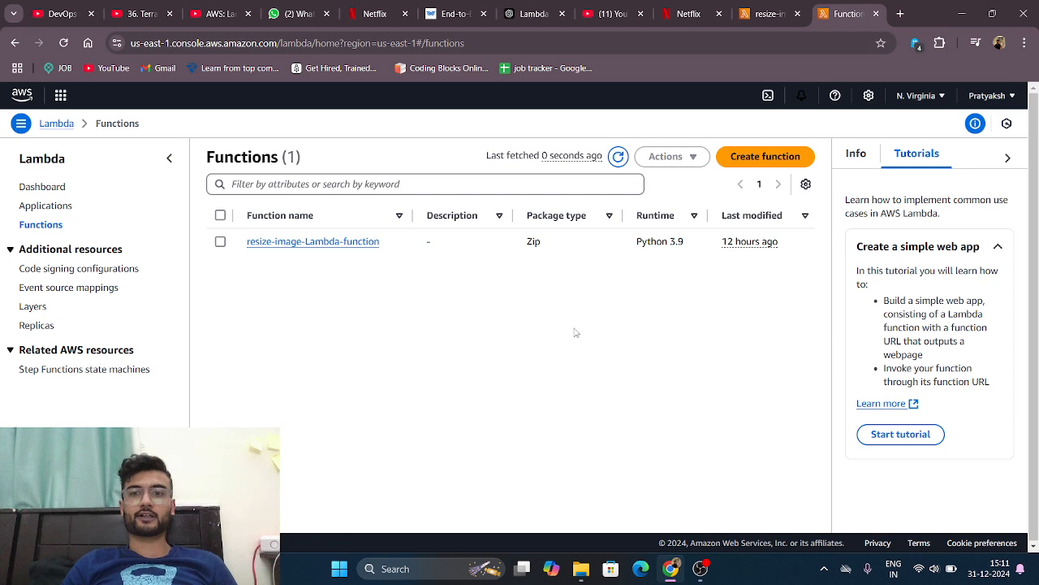
{"action": "left_click", "coordinate": [1008, 157]}
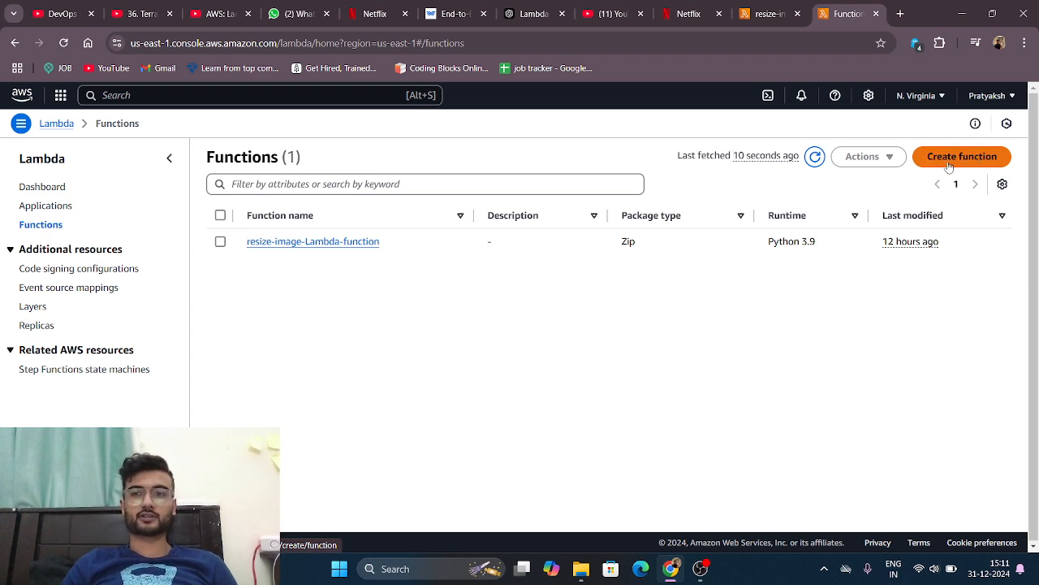
{"action": "left_click", "coordinate": [985, 160]}
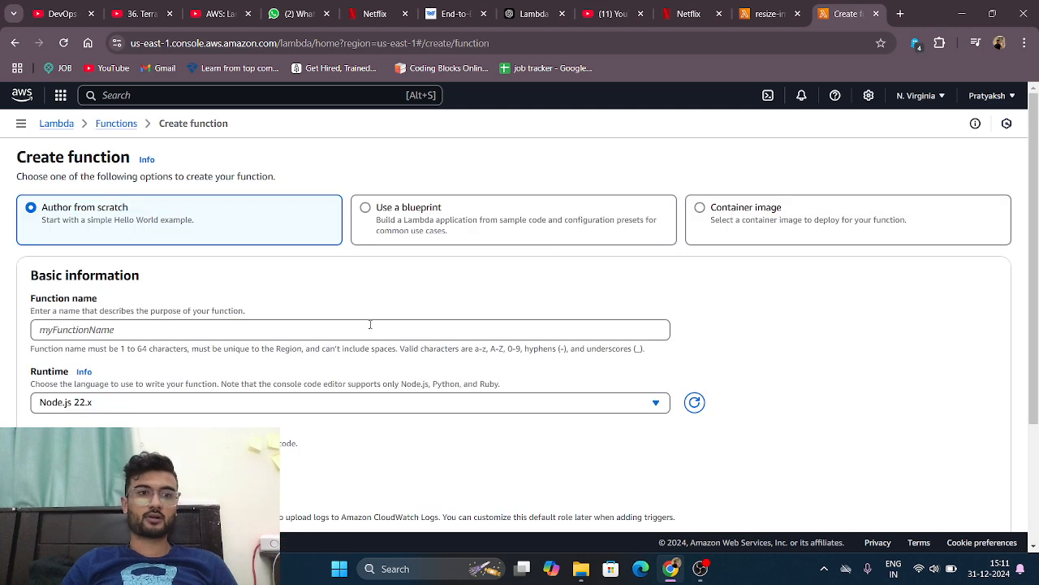
Step: Set the new function's runtime to Python 3.9
{"action": "scroll", "coordinate": [365, 329], "scroll_direction": "down", "scroll_amount": 1}
{"action": "scroll", "coordinate": [262, 164], "scroll_direction": "down", "scroll_amount": 1}
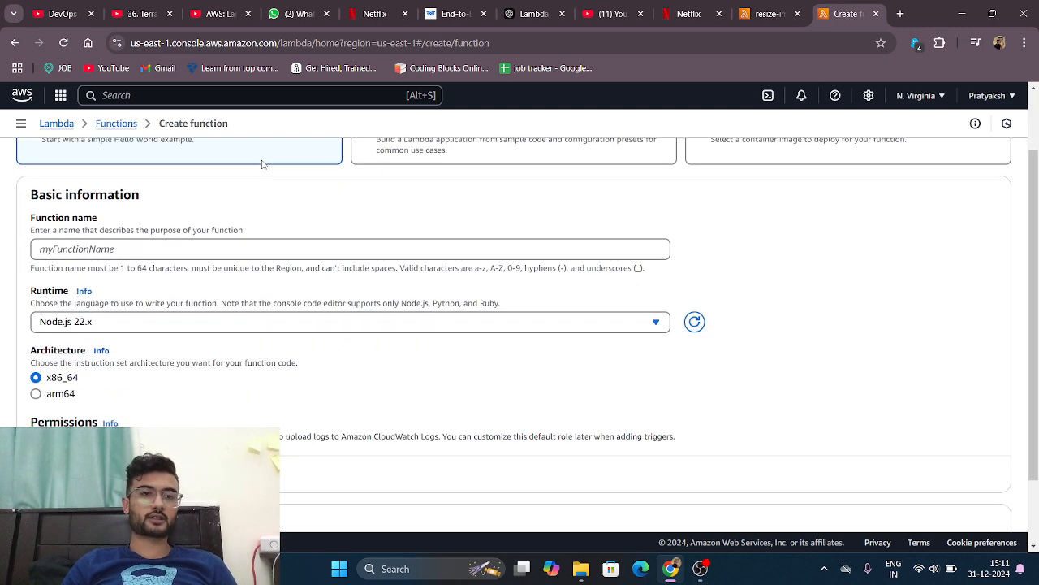
{"action": "scroll", "coordinate": [143, 251], "scroll_direction": "down", "scroll_amount": 1}
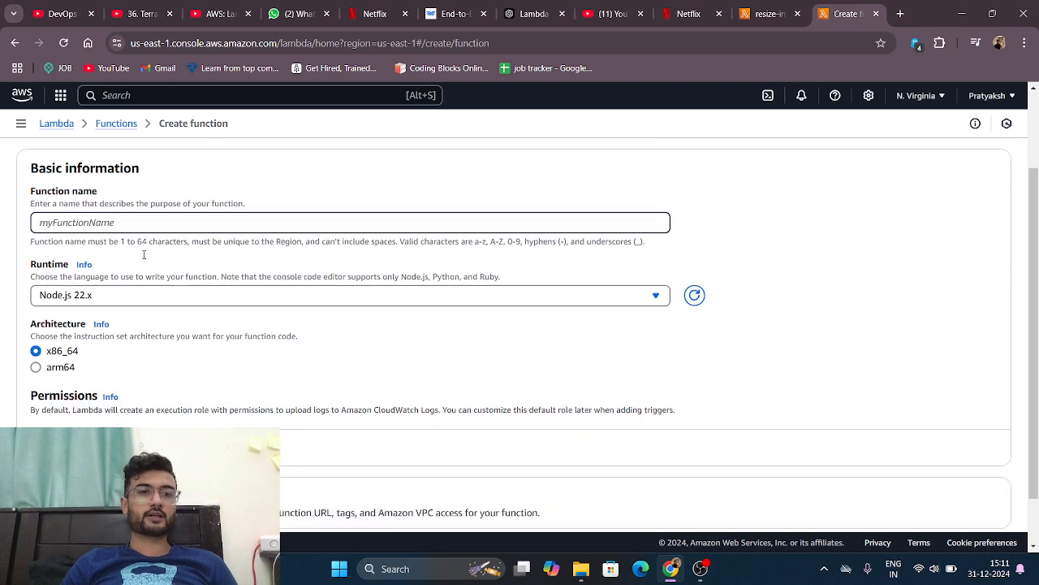
{"action": "left_click", "coordinate": [112, 301]}
{"action": "scroll", "coordinate": [128, 397], "scroll_direction": "down", "scroll_amount": 4}
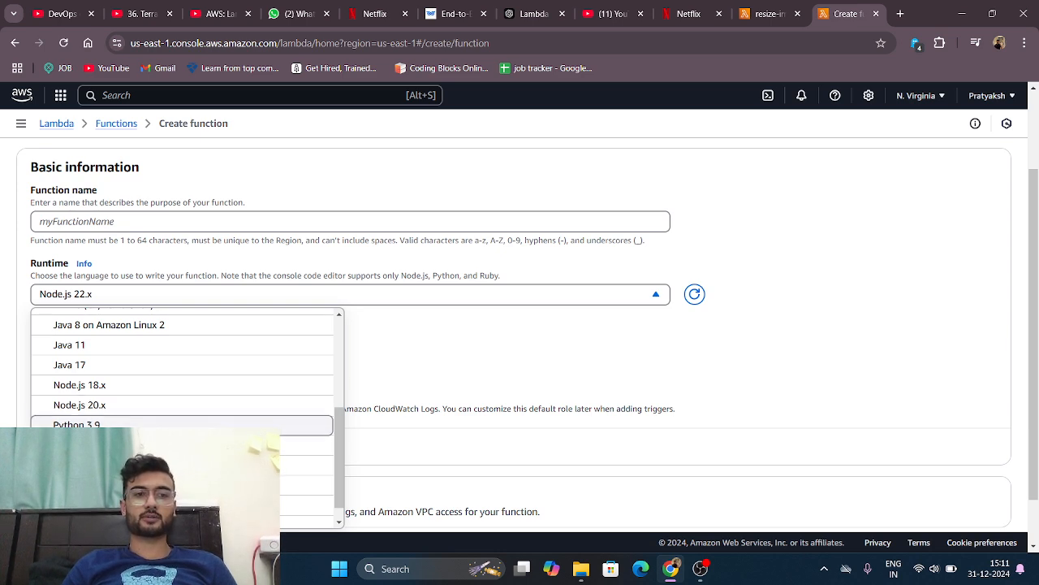
{"action": "left_click", "coordinate": [147, 424]}
Step: Change the default execution role to the existing role service-role/resize-image-Lambda-function-role-yji5ohek
{"action": "scroll", "coordinate": [147, 417], "scroll_direction": "down", "scroll_amount": 1}
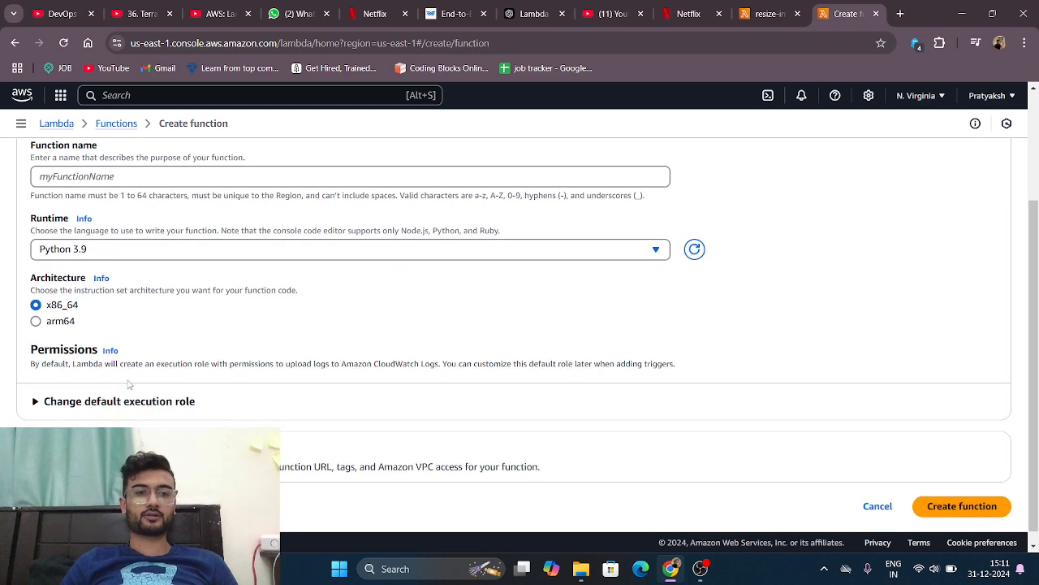
{"action": "left_click", "coordinate": [139, 401]}
{"action": "scroll", "coordinate": [140, 404], "scroll_direction": "down", "scroll_amount": 2}
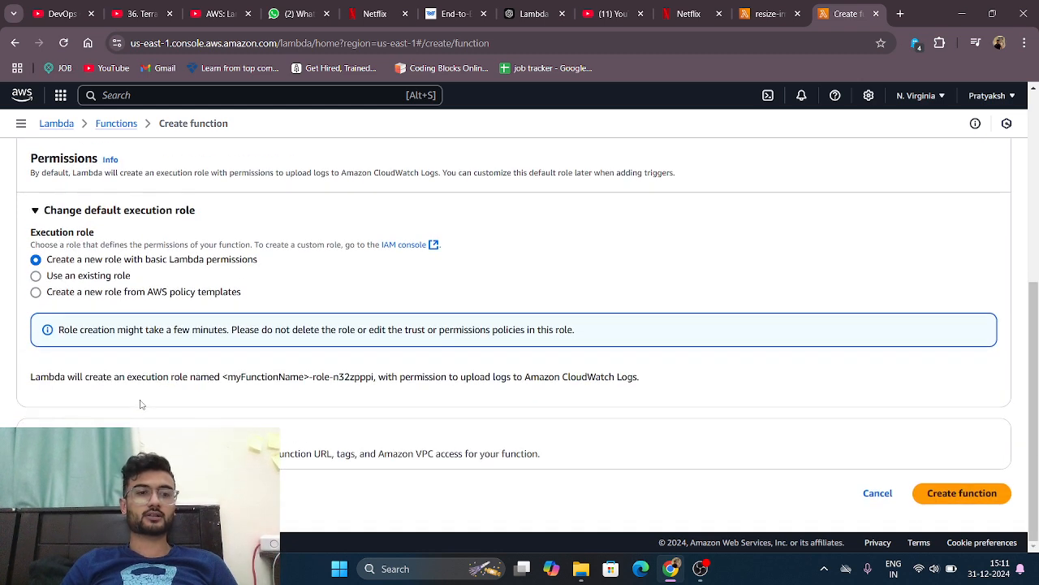
{"action": "left_click", "coordinate": [93, 276]}
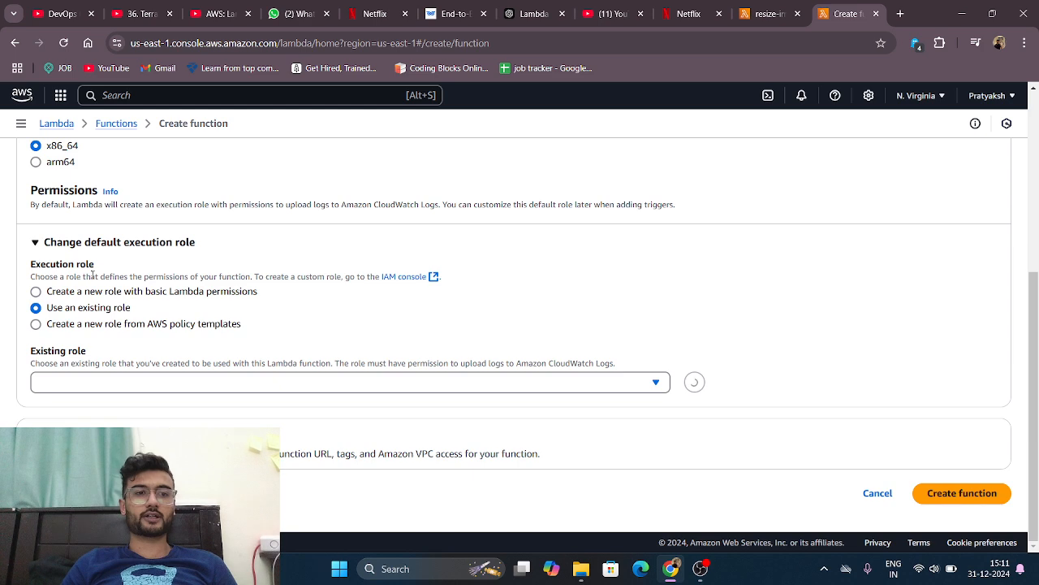
{"action": "left_click", "coordinate": [147, 382]}
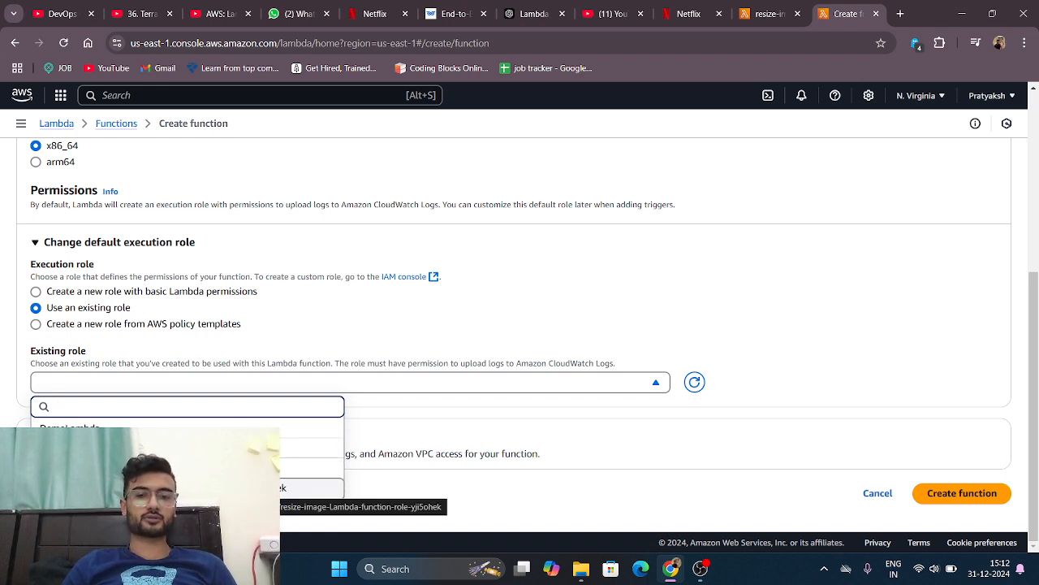
{"action": "left_click", "coordinate": [243, 487]}
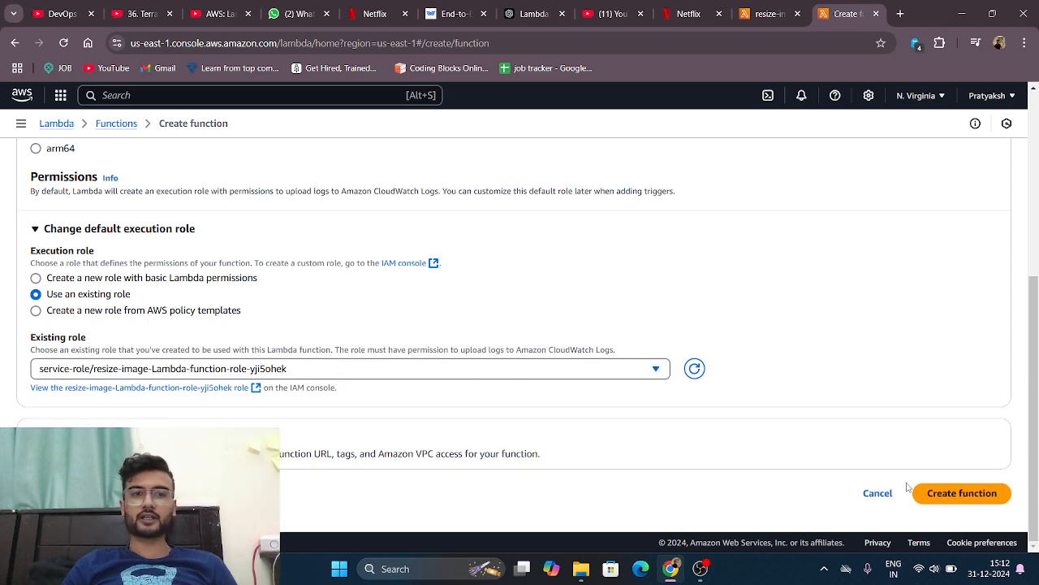
{"action": "scroll", "coordinate": [908, 485], "scroll_direction": "up", "scroll_amount": 5}
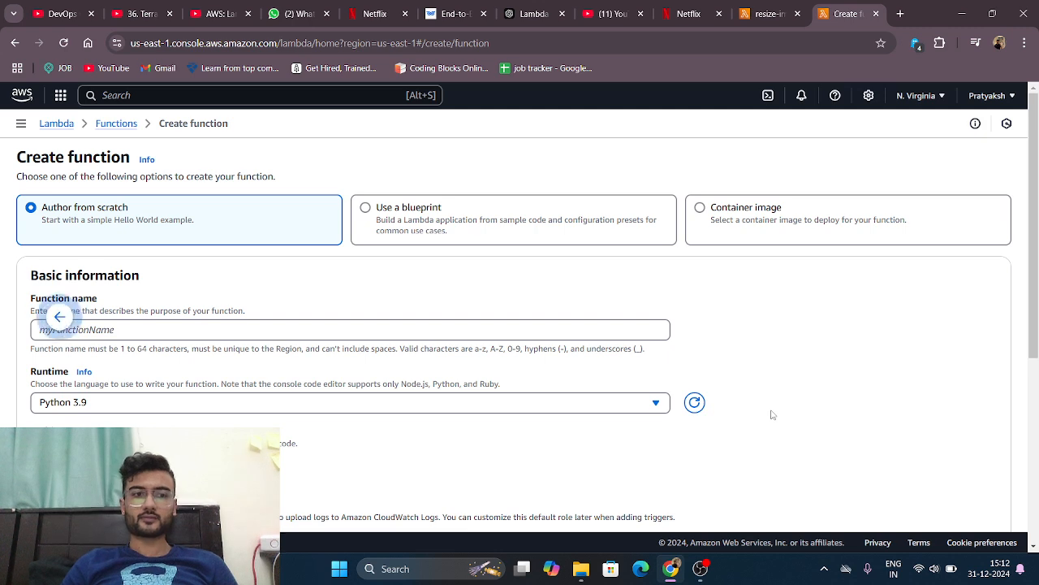
Step: Leave the new-function form, open resize-image-Lambda-function from the functions list and look over its overview
{"action": "scroll", "coordinate": [772, 414], "scroll_direction": "left", "scroll_amount": 5}
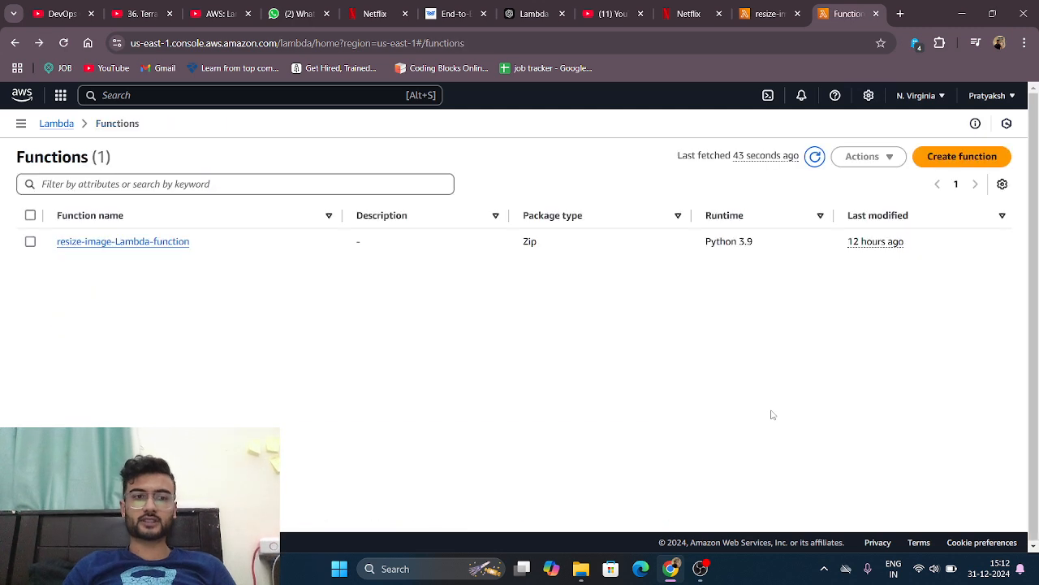
{"action": "left_click", "coordinate": [156, 250]}
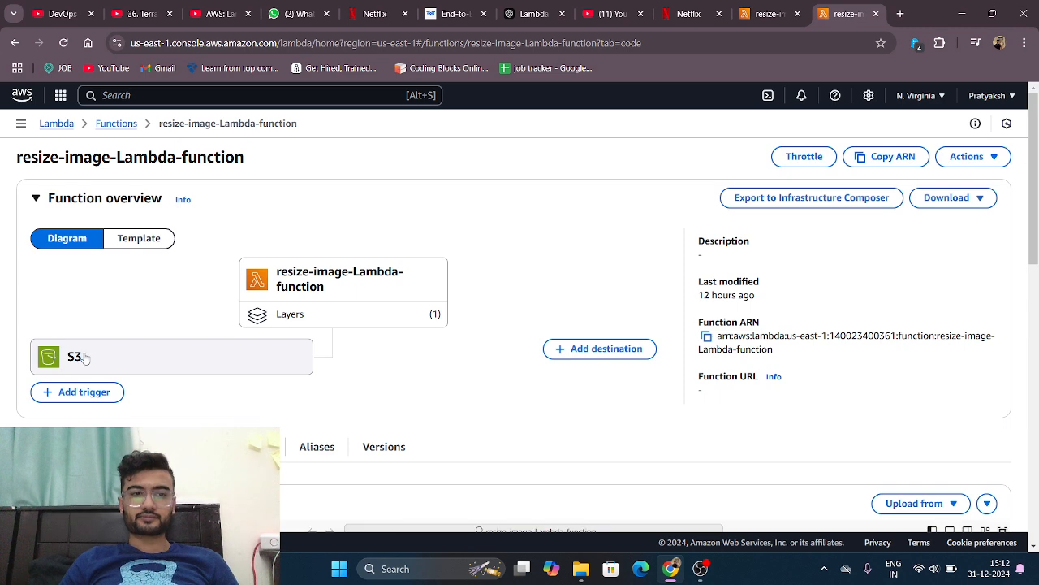
{"action": "scroll", "coordinate": [331, 366], "scroll_direction": "down", "scroll_amount": 1}
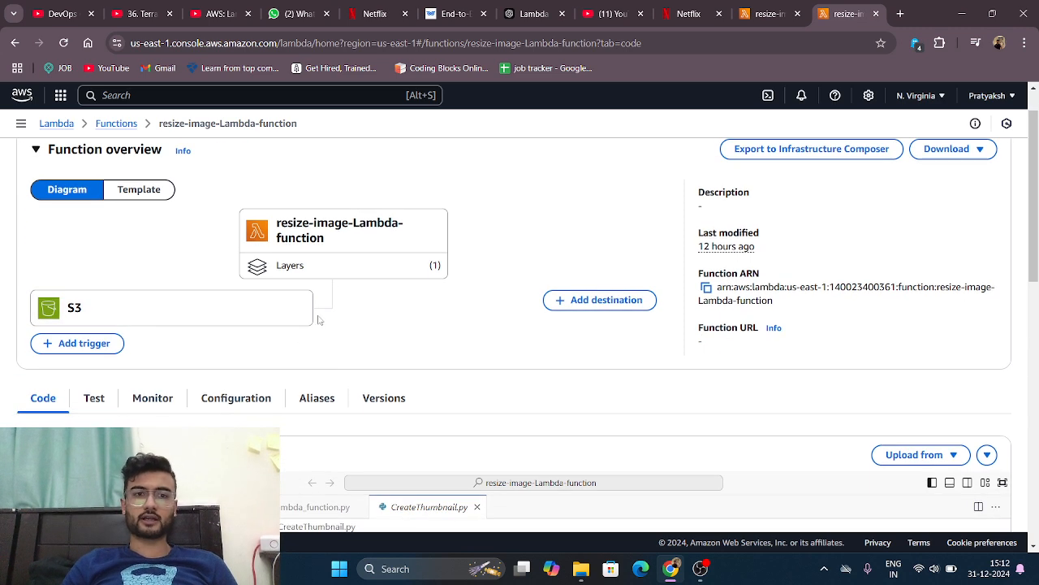
{"action": "scroll", "coordinate": [318, 320], "scroll_direction": "down", "scroll_amount": 2}
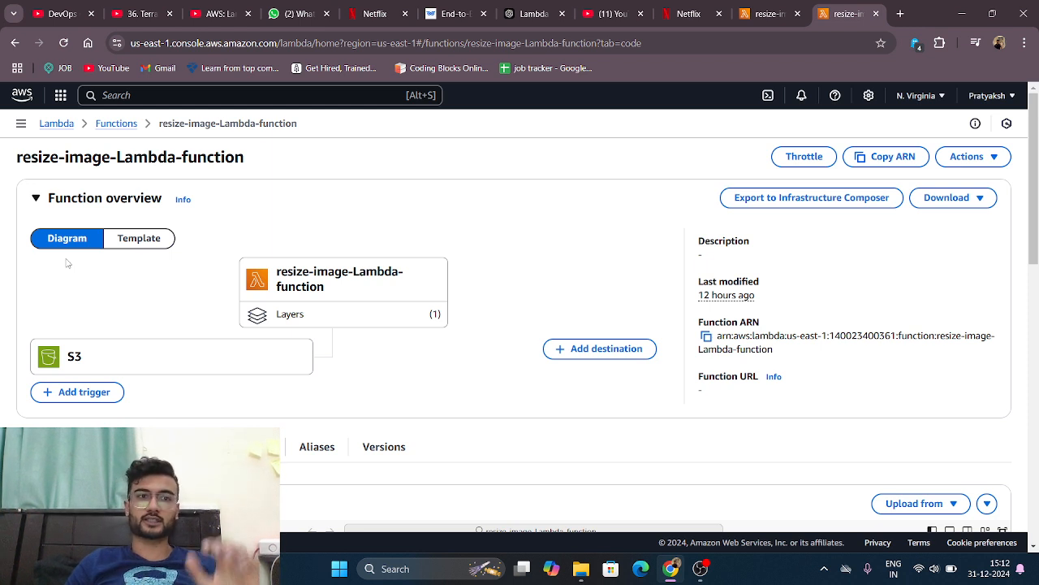
Step: Start adding a trigger with S3 as the source, review its bucket choices and event options, and leave the form without adding it
{"action": "left_click", "coordinate": [71, 393]}
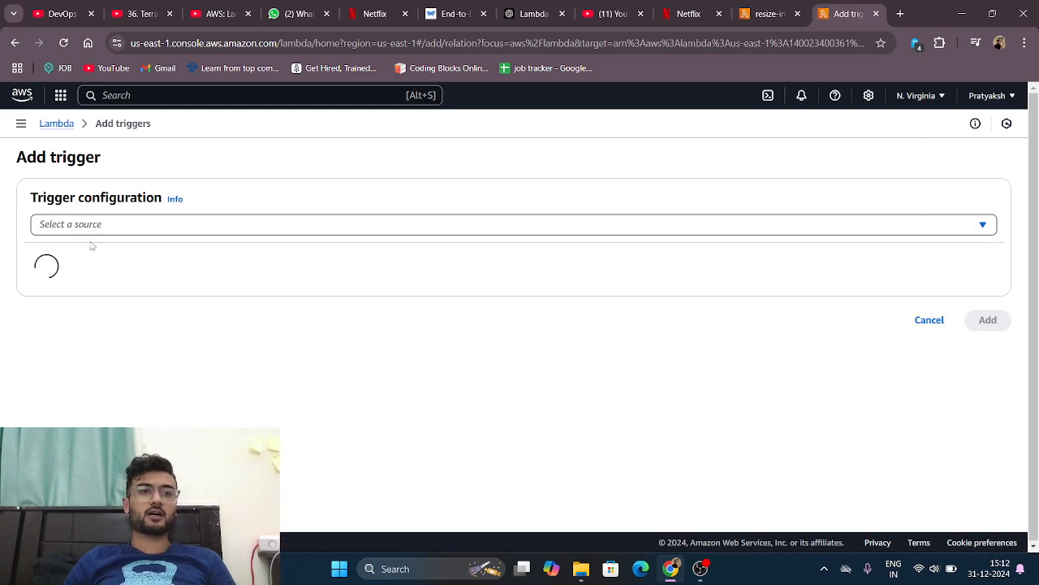
{"action": "left_click", "coordinate": [90, 229]}
{"action": "type", "text": "S3"}
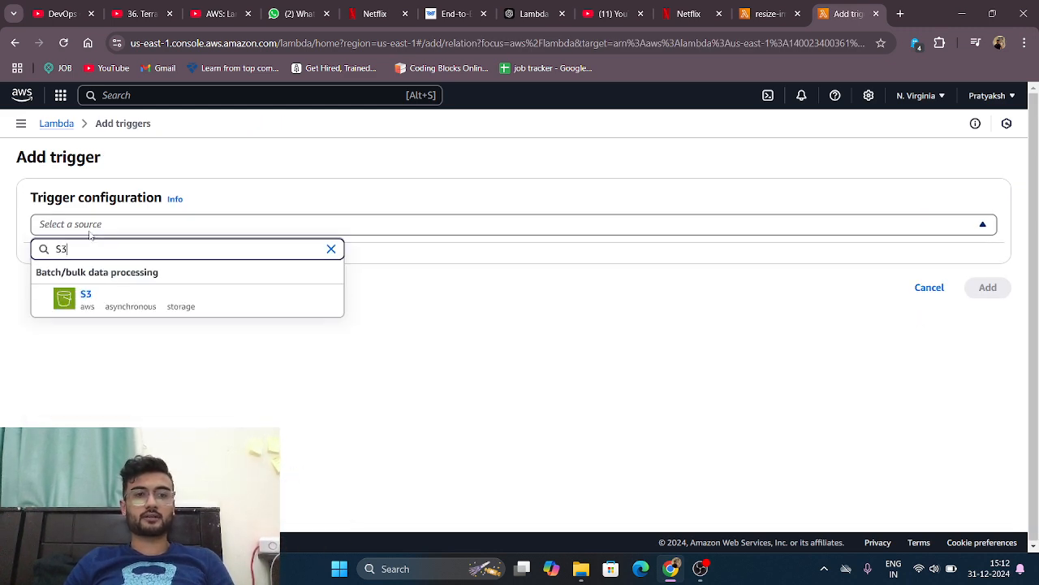
{"action": "left_click", "coordinate": [87, 304]}
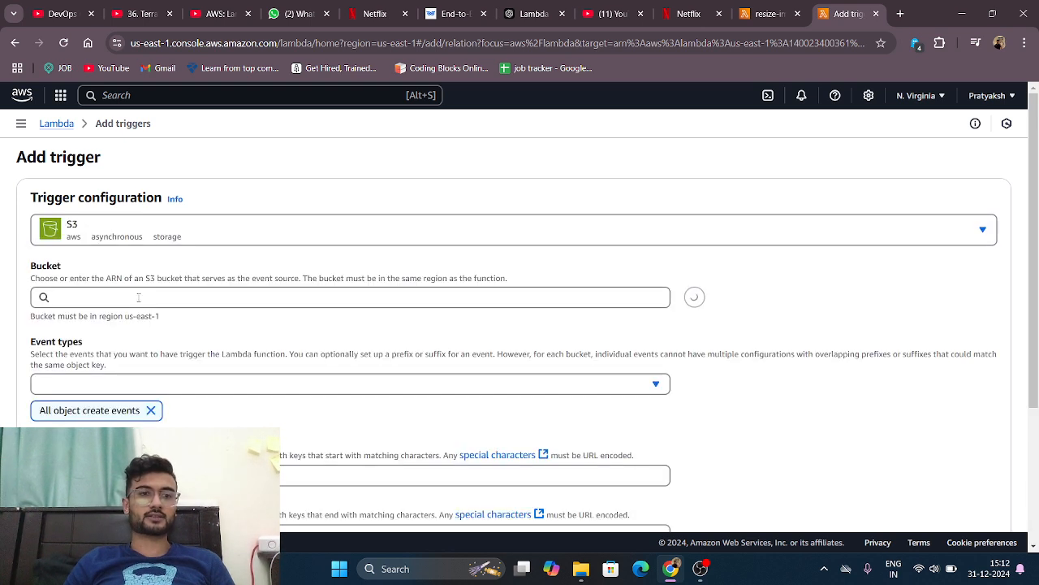
{"action": "left_click", "coordinate": [101, 298]}
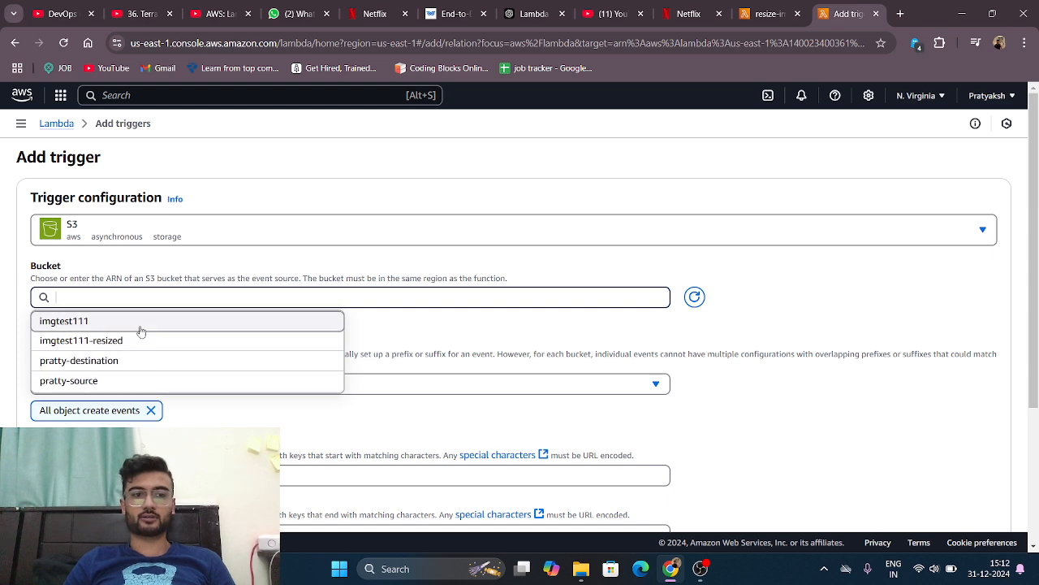
{"action": "left_click", "coordinate": [733, 369]}
{"action": "scroll", "coordinate": [431, 414], "scroll_direction": "down", "scroll_amount": 3}
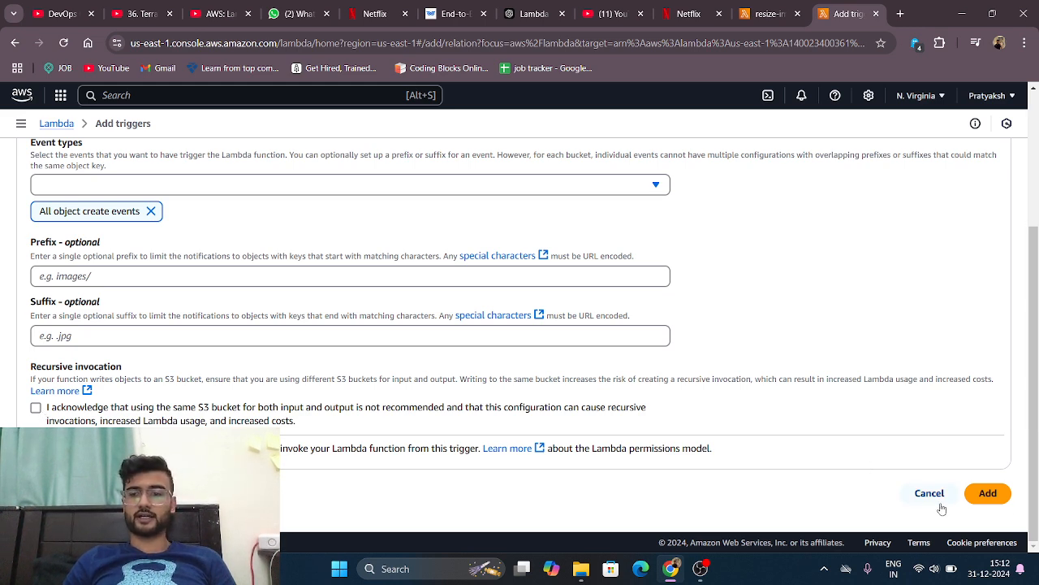
{"action": "left_click", "coordinate": [984, 493]}
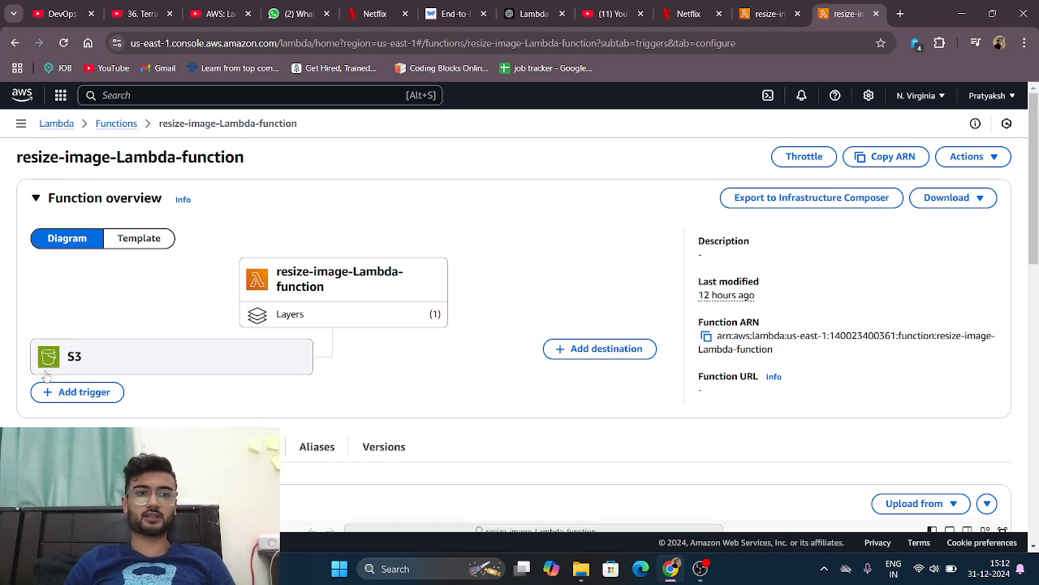
Step: Open the function's trigger configuration and review the S3 trigger attached to it
{"action": "scroll", "coordinate": [120, 362], "scroll_direction": "down", "scroll_amount": 2}
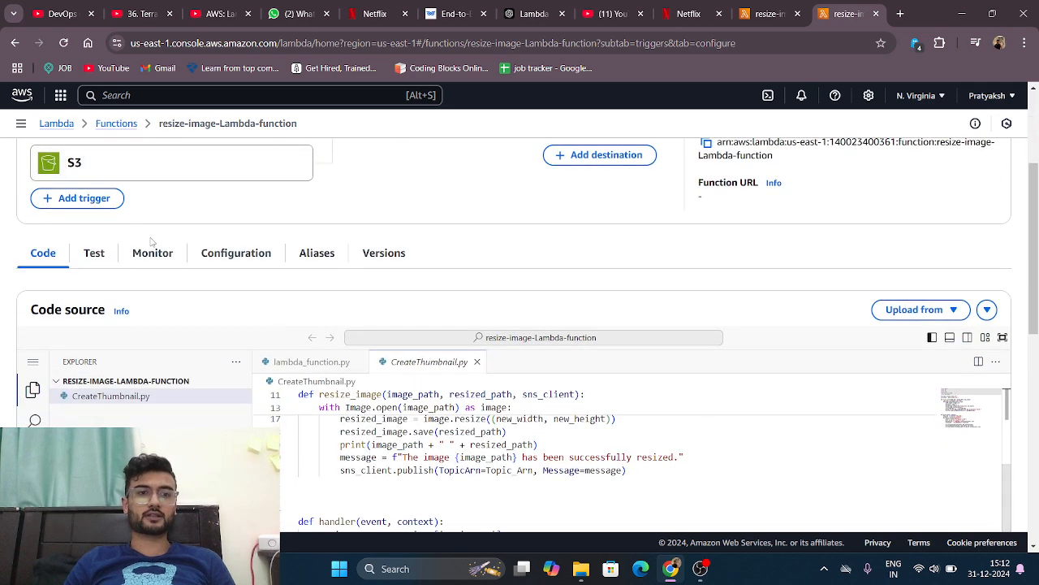
{"action": "left_click_drag", "start_coordinate": [154, 252], "coordinate": [204, 253]}
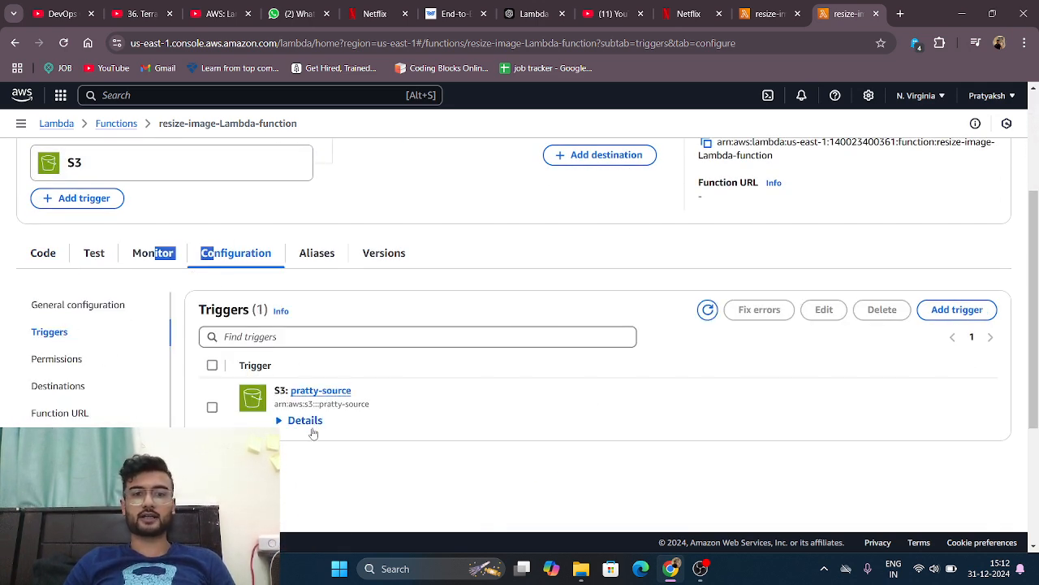
{"action": "scroll", "coordinate": [313, 426], "scroll_direction": "down", "scroll_amount": 2}
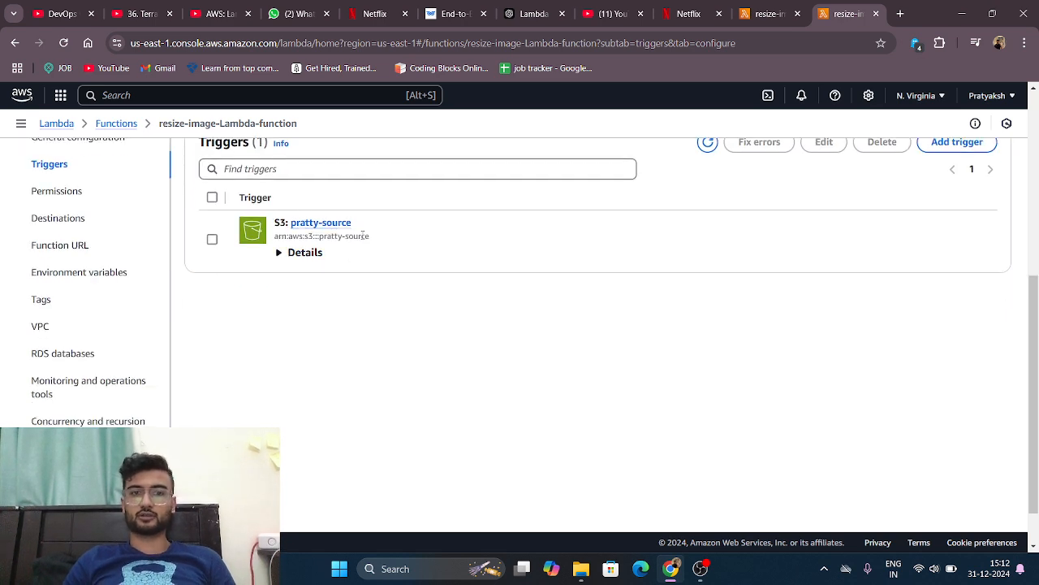
{"action": "scroll", "coordinate": [306, 277], "scroll_direction": "up", "scroll_amount": 2}
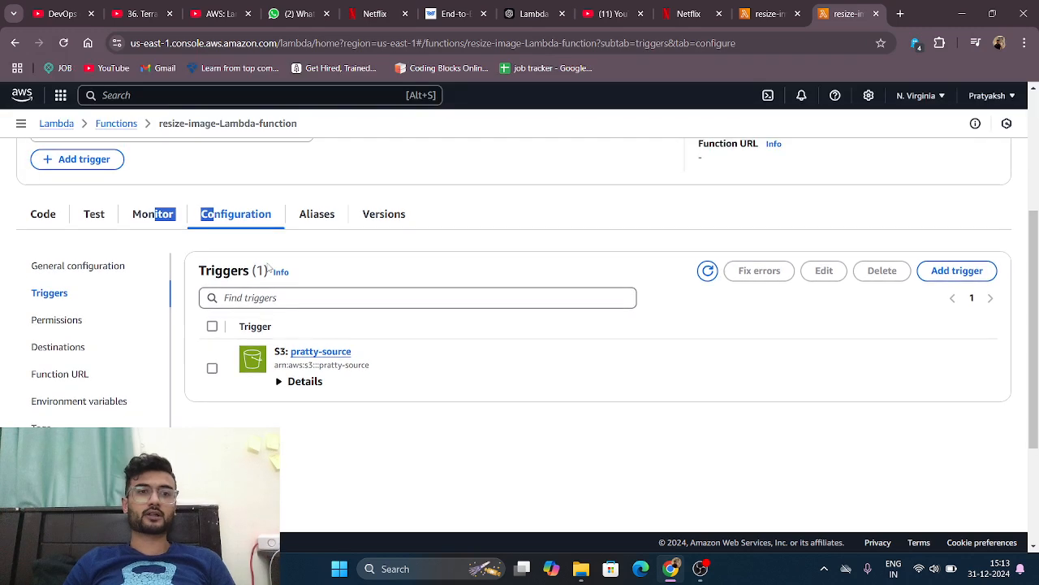
{"action": "left_click", "coordinate": [519, 229]}
{"action": "scroll", "coordinate": [348, 345], "scroll_direction": "down", "scroll_amount": 2}
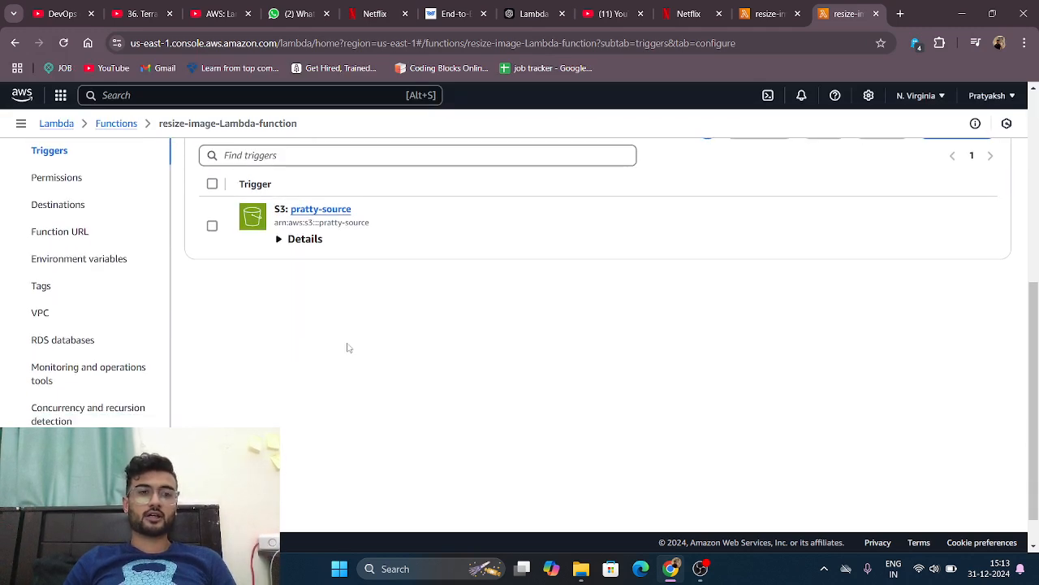
{"action": "scroll", "coordinate": [223, 372], "scroll_direction": "up", "scroll_amount": 5}
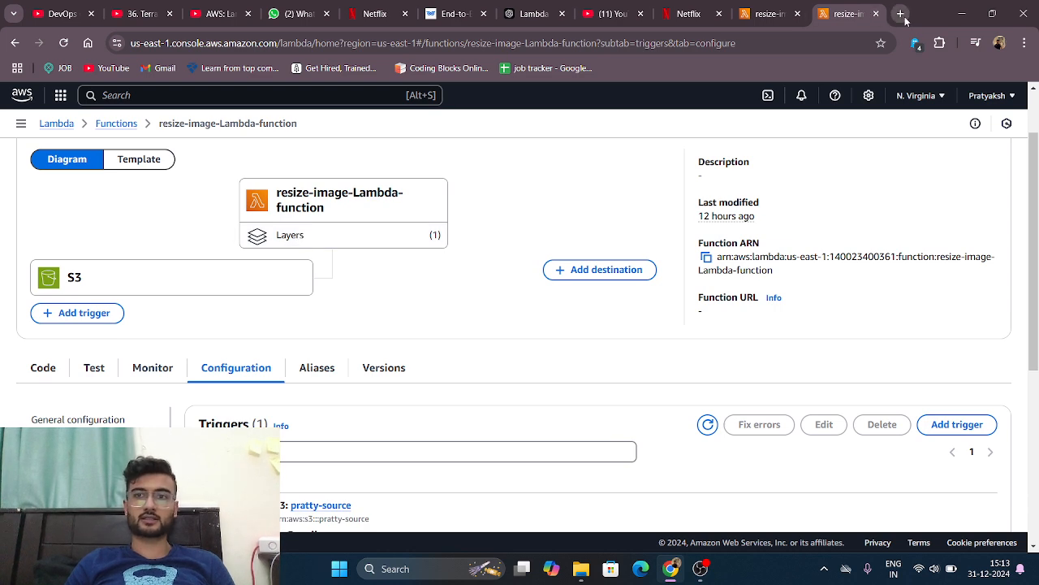
Step: Search the console for sns, open Simple Notification Service in a new tab and switch to it
{"action": "left_click", "coordinate": [216, 101]}
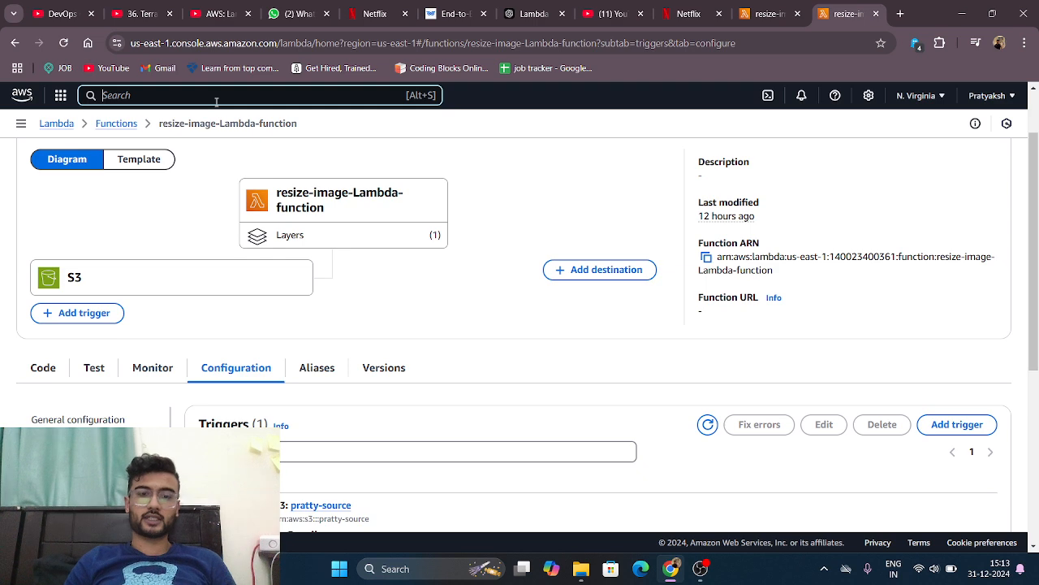
{"action": "type", "text": "sns"}
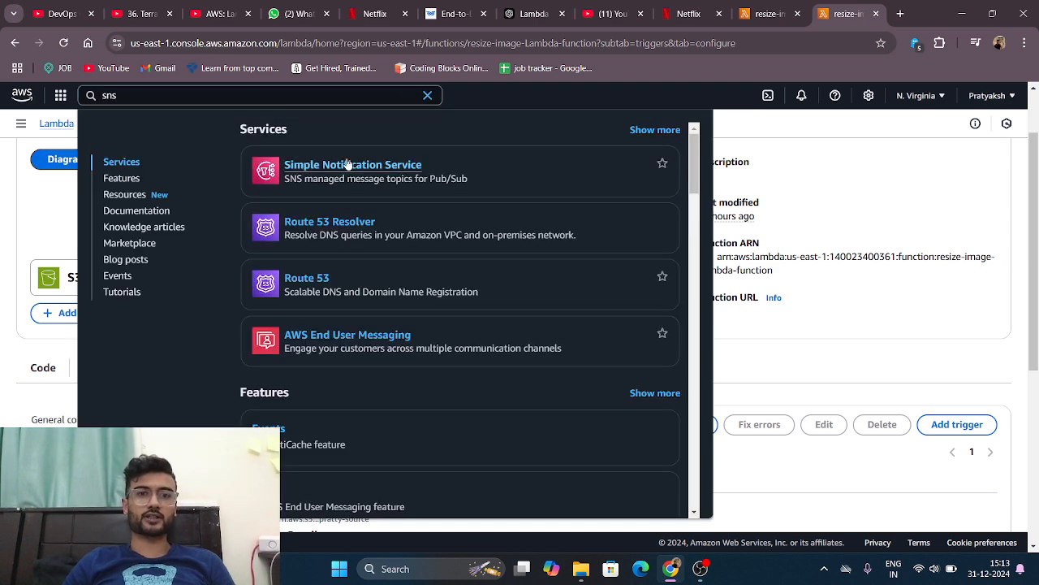
{"action": "right_click", "coordinate": [347, 166]}
{"action": "left_click", "coordinate": [396, 174]}
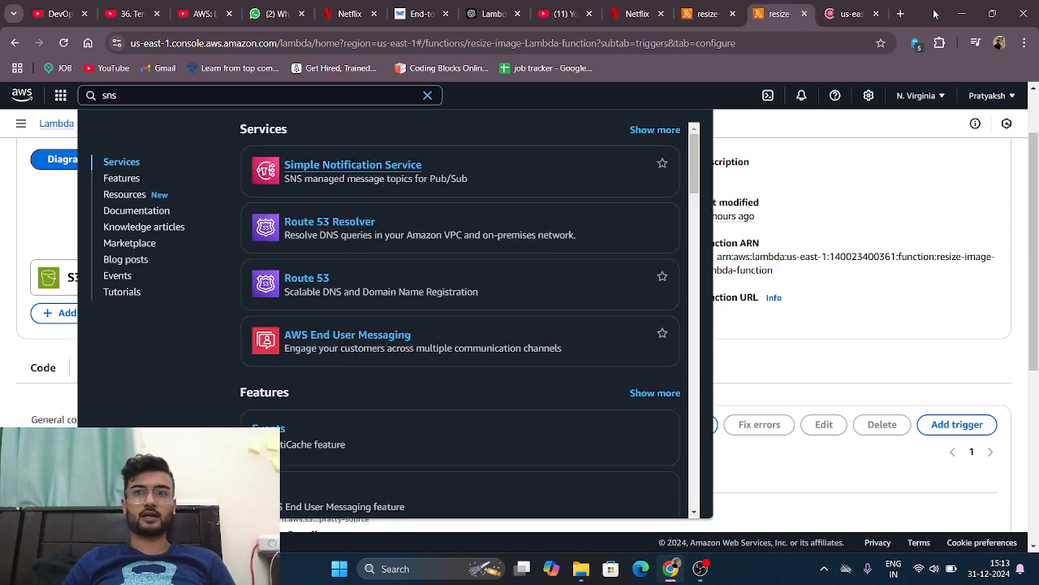
{"action": "left_click", "coordinate": [834, 168]}
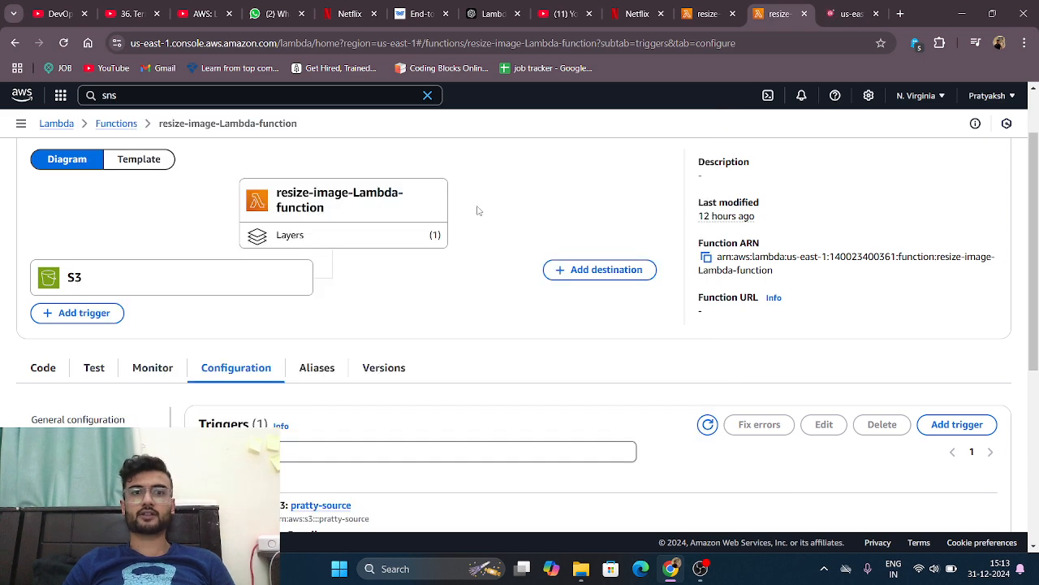
{"action": "scroll", "coordinate": [478, 211], "scroll_direction": "up", "scroll_amount": 1}
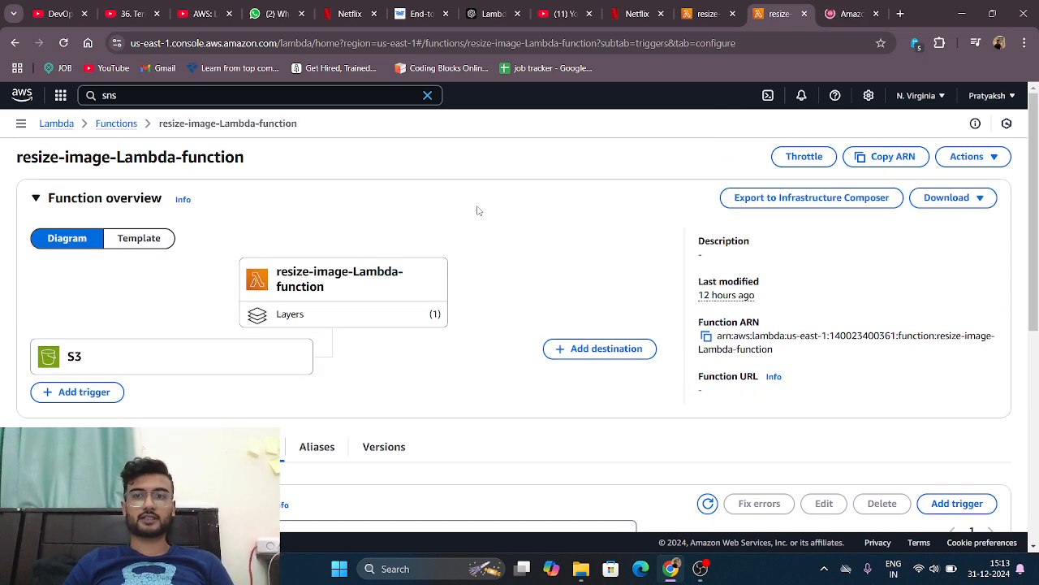
{"action": "left_click", "coordinate": [849, 14]}
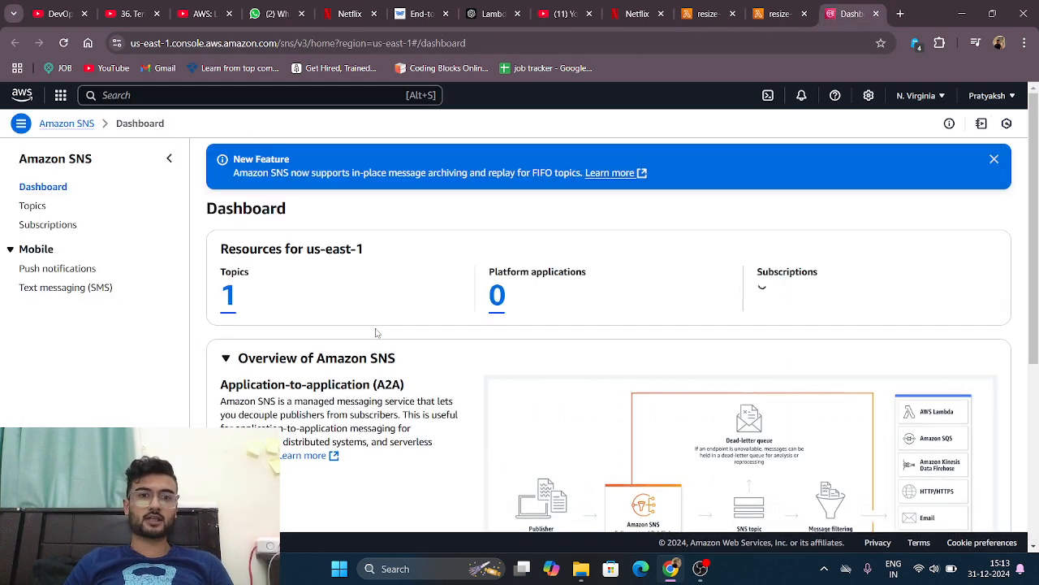
Step: Open resize-image-SNS-topic from the SNS topics list and review its details and subscriptions
{"action": "left_click", "coordinate": [228, 302]}
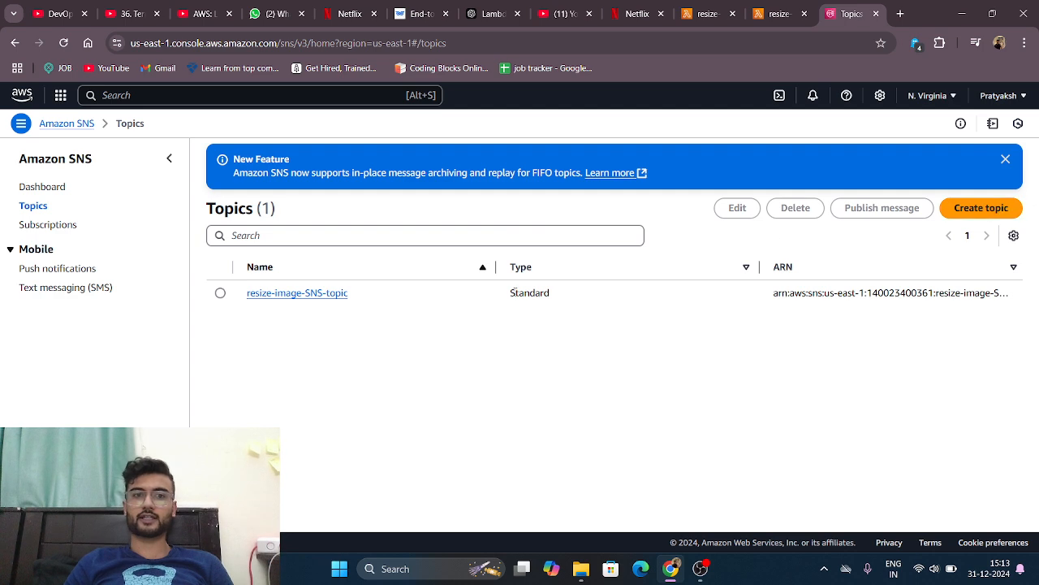
{"action": "left_click", "coordinate": [342, 293]}
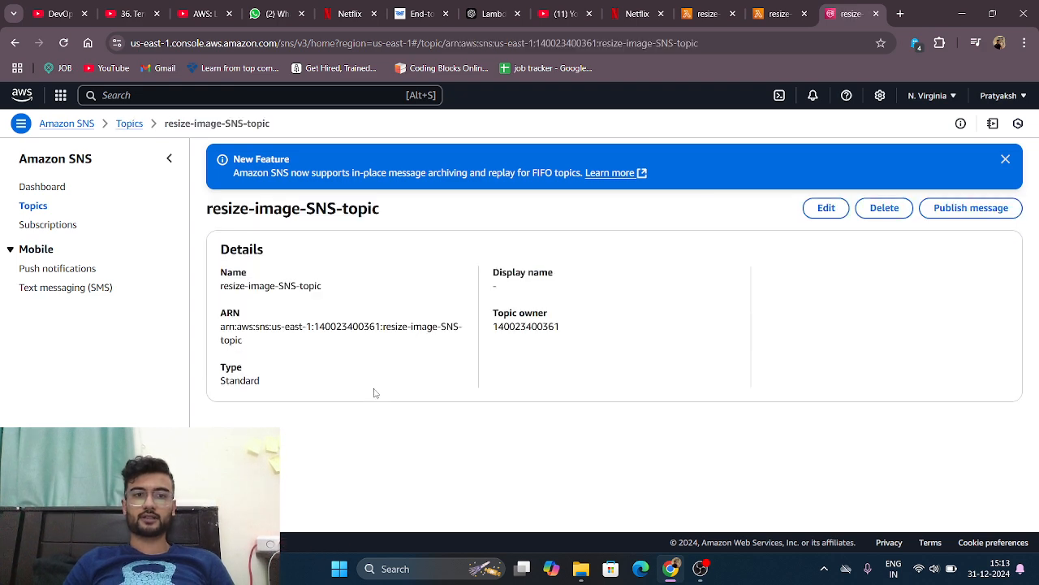
{"action": "scroll", "coordinate": [375, 393], "scroll_direction": "down", "scroll_amount": 1}
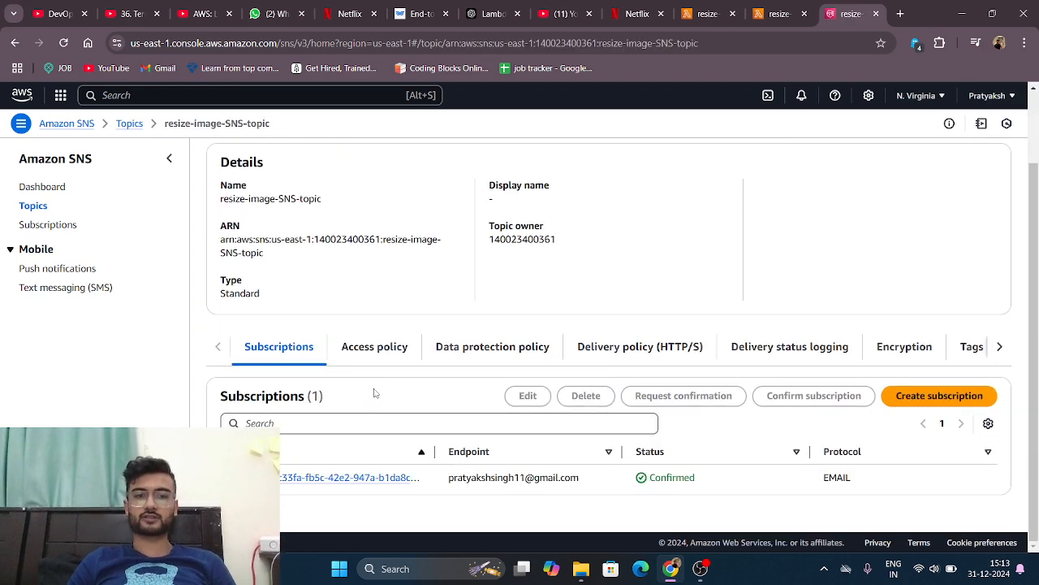
{"action": "scroll", "coordinate": [377, 293], "scroll_direction": "up", "scroll_amount": 1}
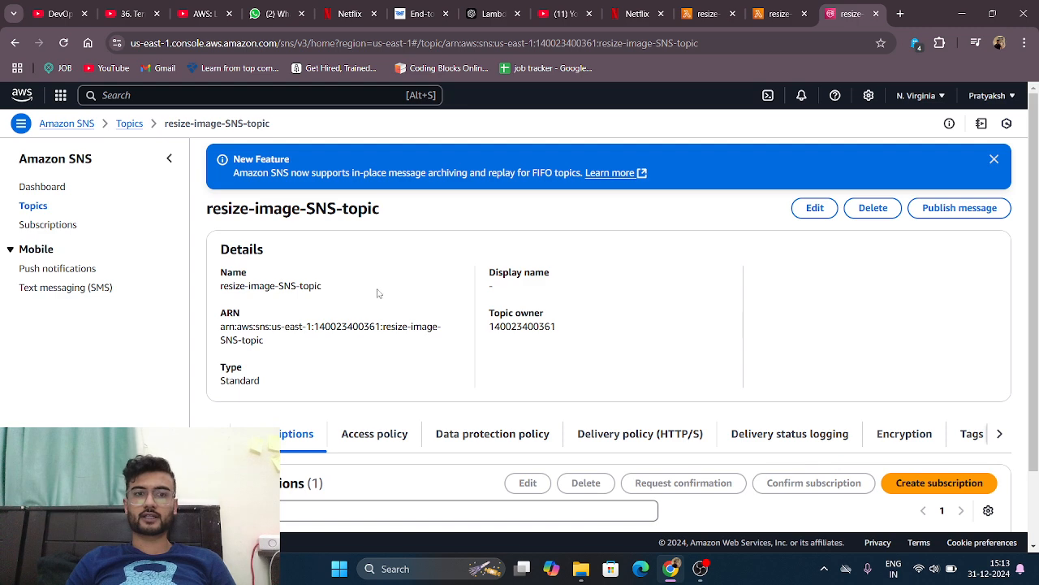
{"action": "scroll", "coordinate": [594, 381], "scroll_direction": "down", "scroll_amount": 1}
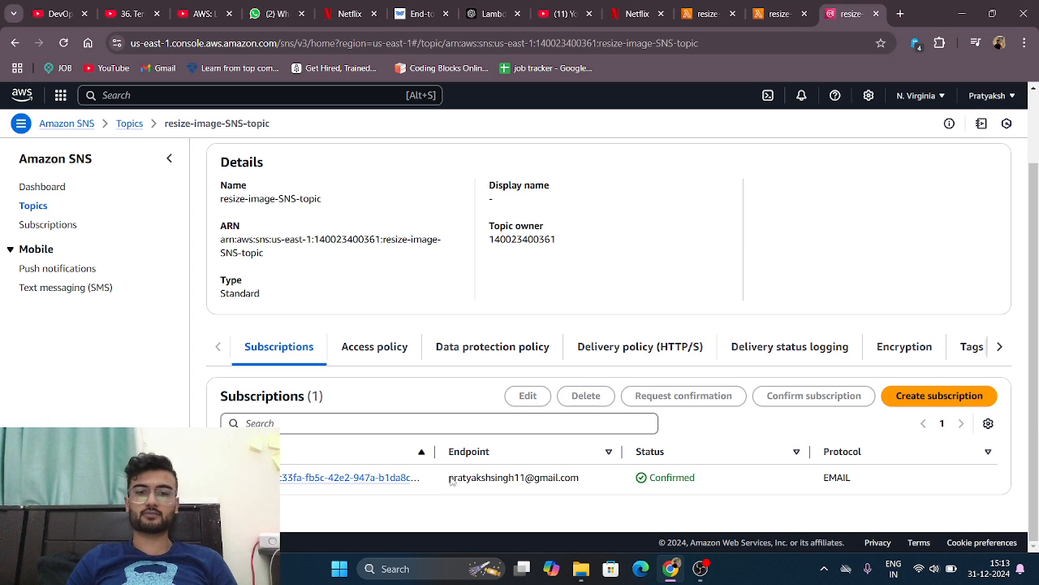
Step: Examine the topic subscription's endpoint, protocol and status, highlighting each value
{"action": "left_click_drag", "start_coordinate": [451, 481], "coordinate": [612, 477]}
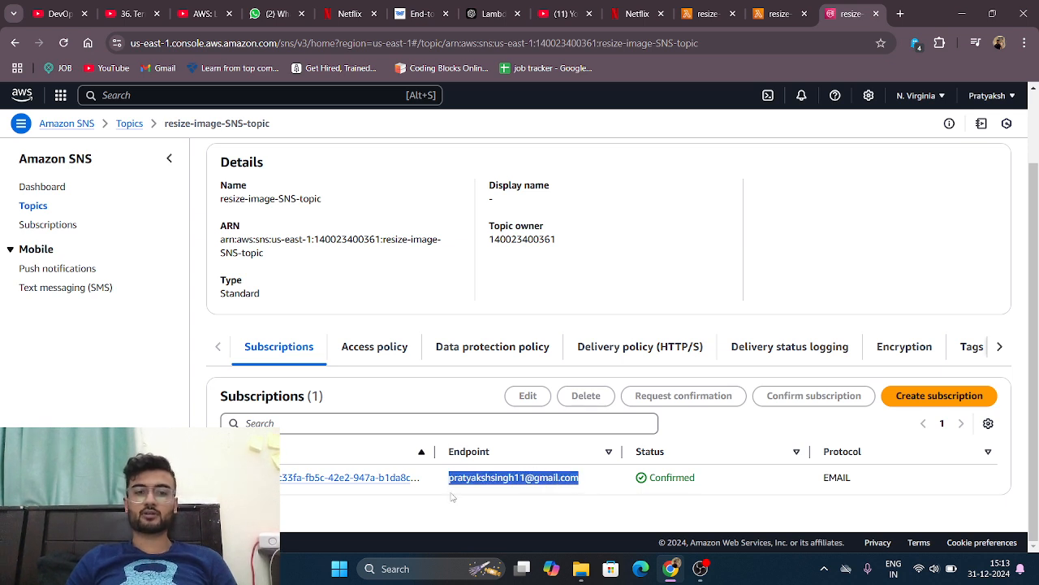
{"action": "left_click_drag", "start_coordinate": [453, 480], "coordinate": [482, 472]}
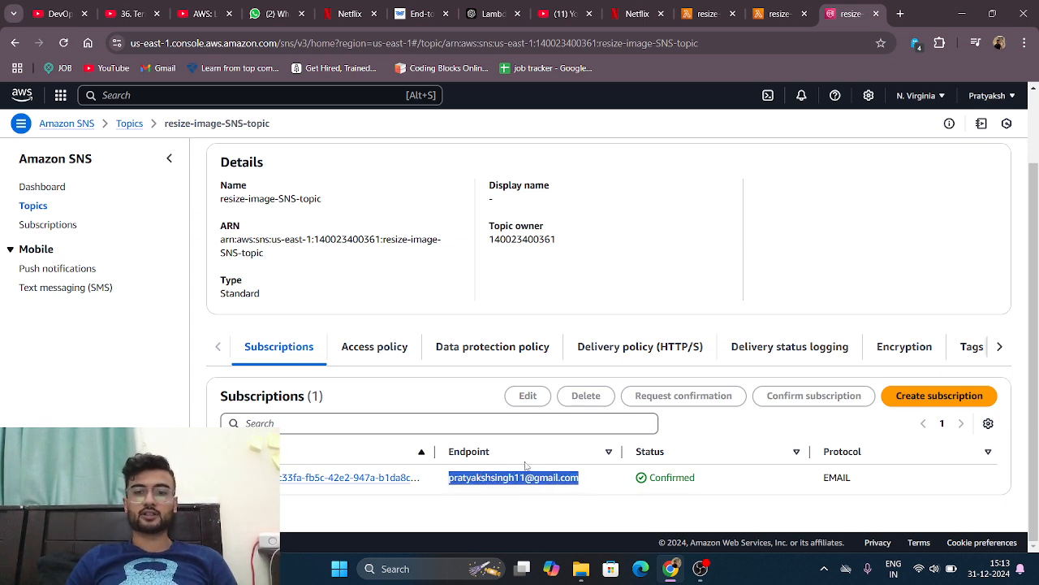
{"action": "left_click", "coordinate": [572, 507]}
{"action": "left_click_drag", "start_coordinate": [580, 482], "coordinate": [444, 485]}
{"action": "double_click", "coordinate": [444, 486]}
{"action": "triple_click", "coordinate": [443, 485]}
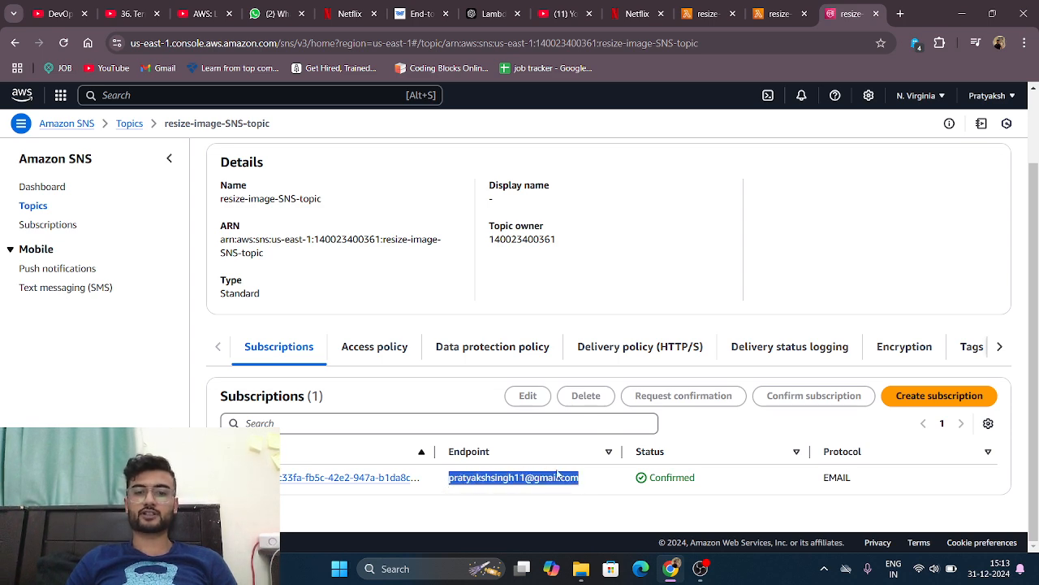
{"action": "left_click", "coordinate": [602, 483]}
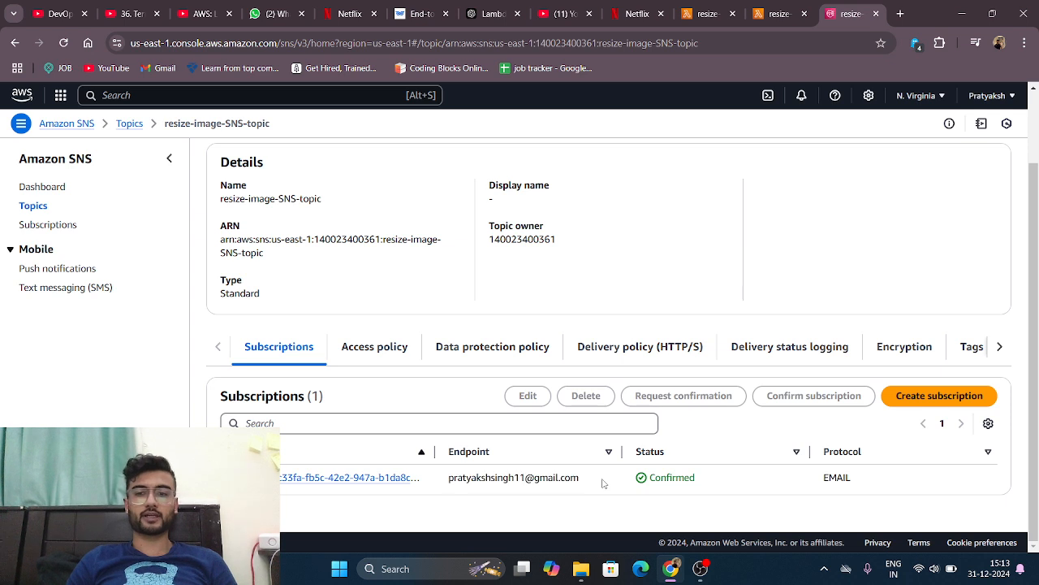
{"action": "double_click", "coordinate": [844, 477]}
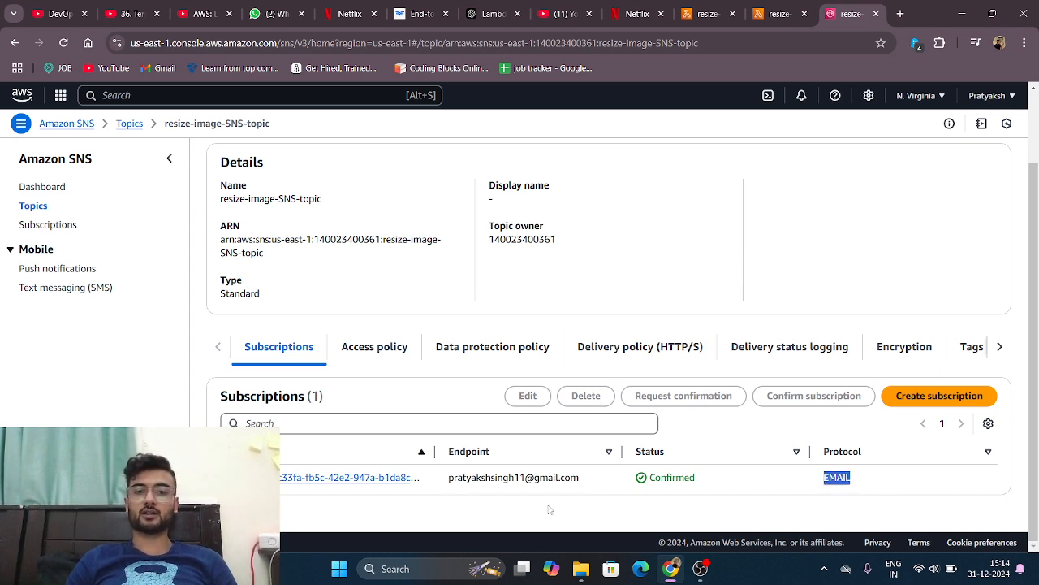
{"action": "left_click_drag", "start_coordinate": [585, 479], "coordinate": [434, 476]}
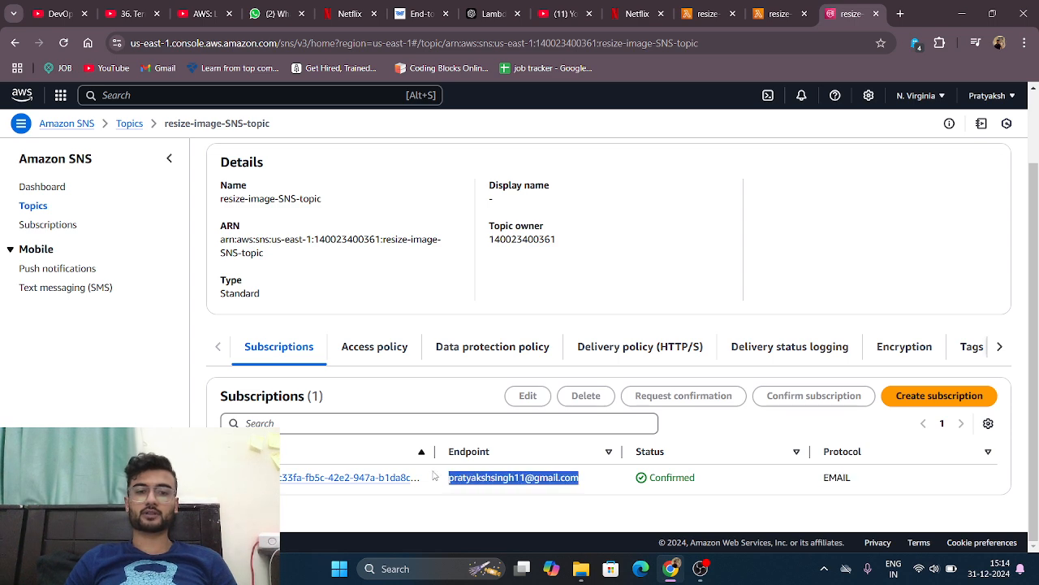
{"action": "left_click", "coordinate": [420, 488]}
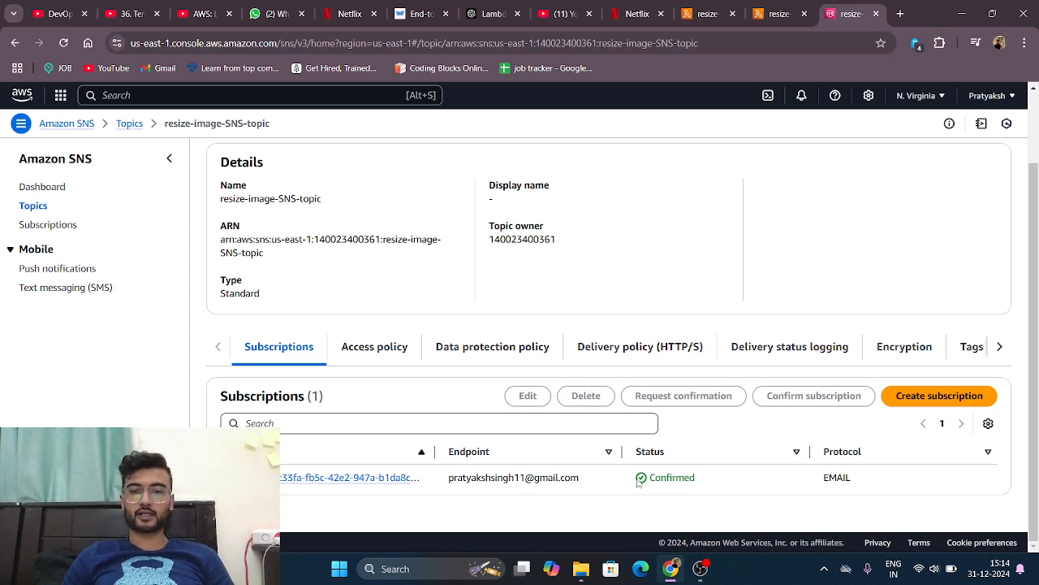
{"action": "left_click_drag", "start_coordinate": [637, 482], "coordinate": [709, 473]}
{"action": "left_click", "coordinate": [729, 474]}
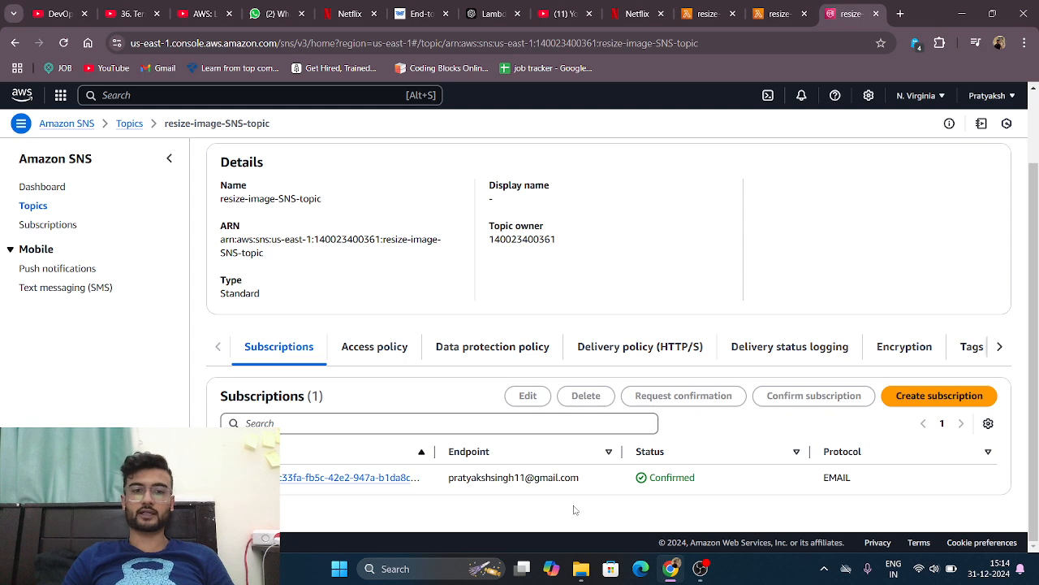
{"action": "scroll", "coordinate": [524, 505], "scroll_direction": "up", "scroll_amount": 3}
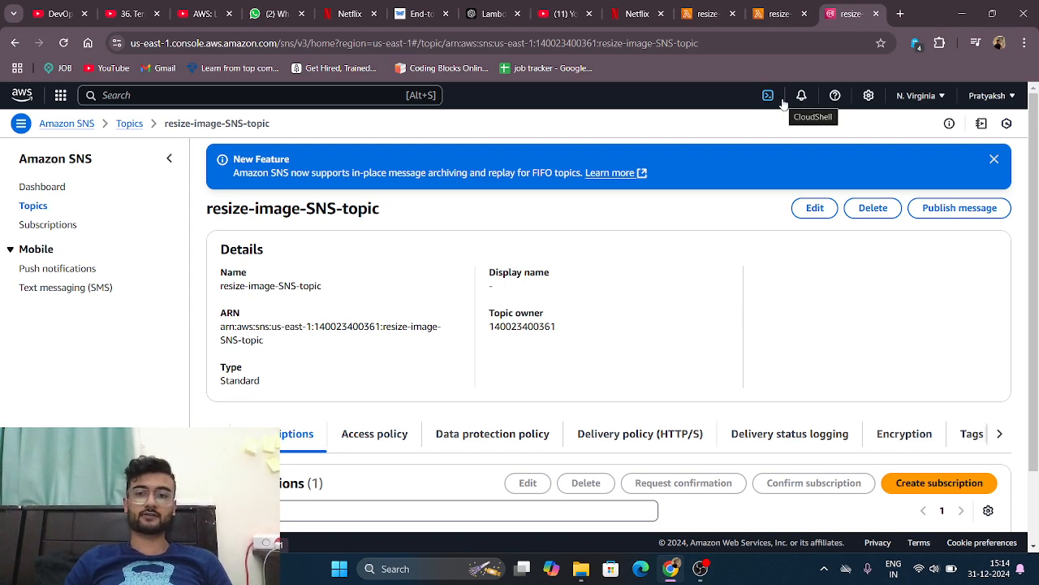
{"action": "scroll", "coordinate": [736, 209], "scroll_direction": "down", "scroll_amount": 2}
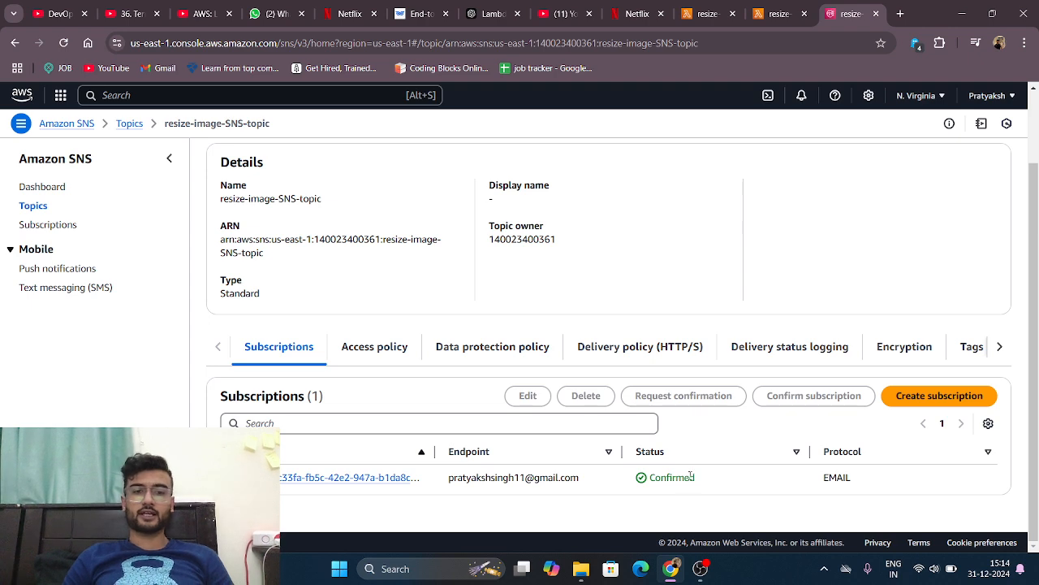
{"action": "scroll", "coordinate": [652, 314], "scroll_direction": "up", "scroll_amount": 2}
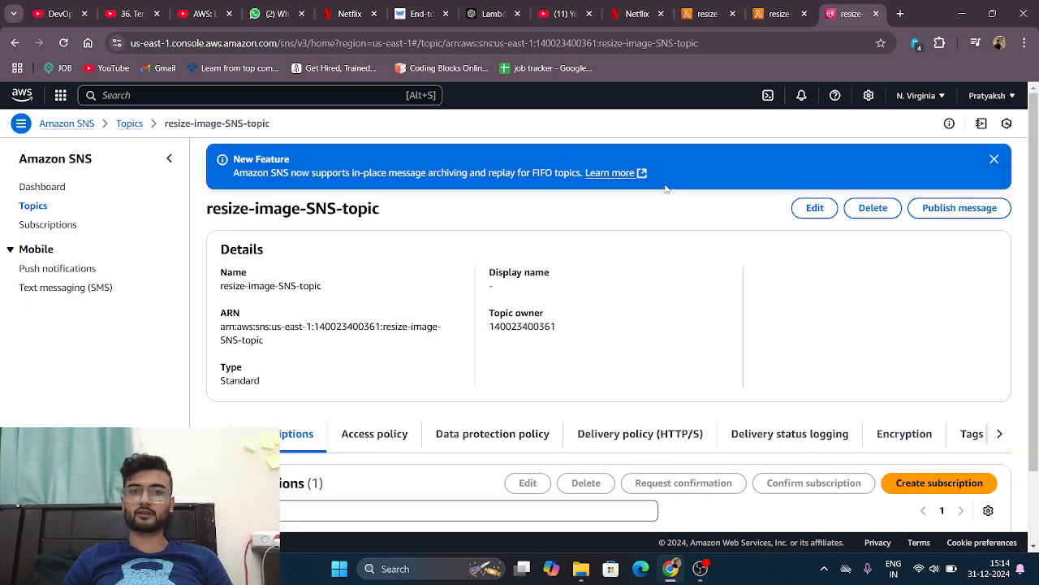
{"action": "scroll", "coordinate": [628, 264], "scroll_direction": "down", "scroll_amount": 2}
Step: Return to the resize-image-Lambda-function tab, review the function overview and open its code source
{"action": "left_click", "coordinate": [771, 15]}
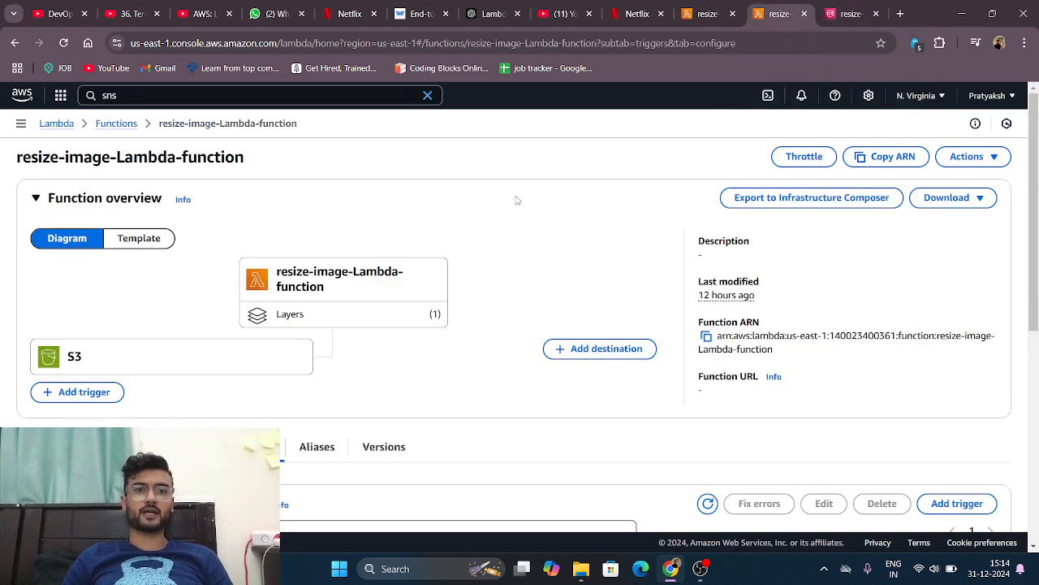
{"action": "scroll", "coordinate": [456, 250], "scroll_direction": "down", "scroll_amount": 5}
{"action": "scroll", "coordinate": [456, 250], "scroll_direction": "up", "scroll_amount": 5}
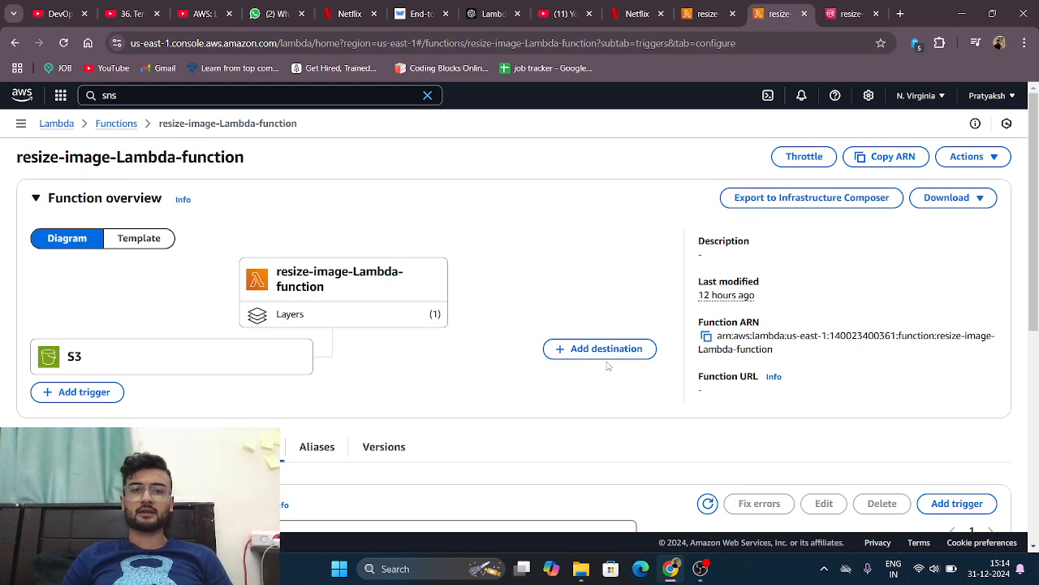
{"action": "scroll", "coordinate": [607, 367], "scroll_direction": "down", "scroll_amount": 2}
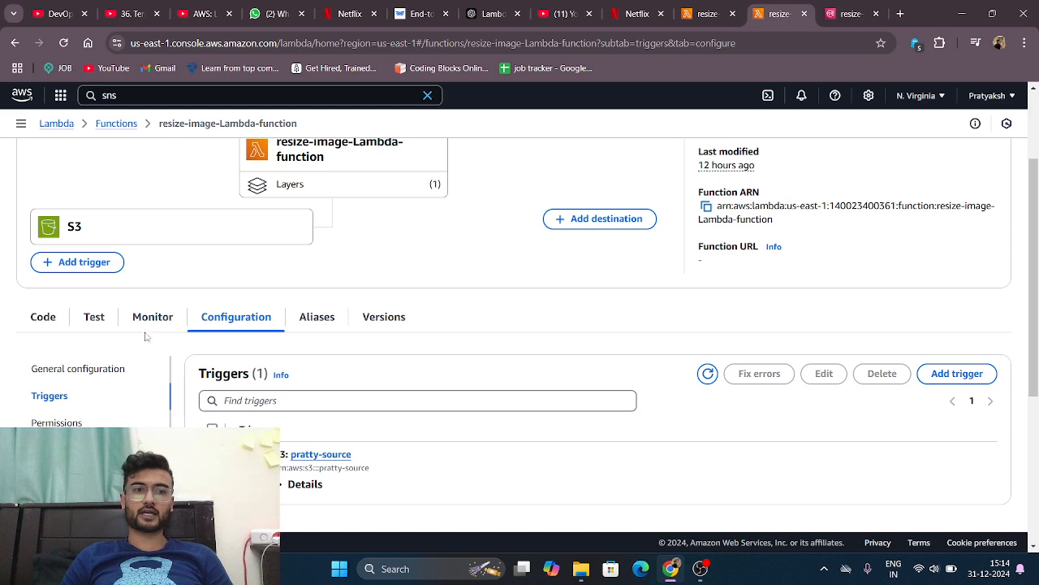
{"action": "left_click", "coordinate": [47, 322]}
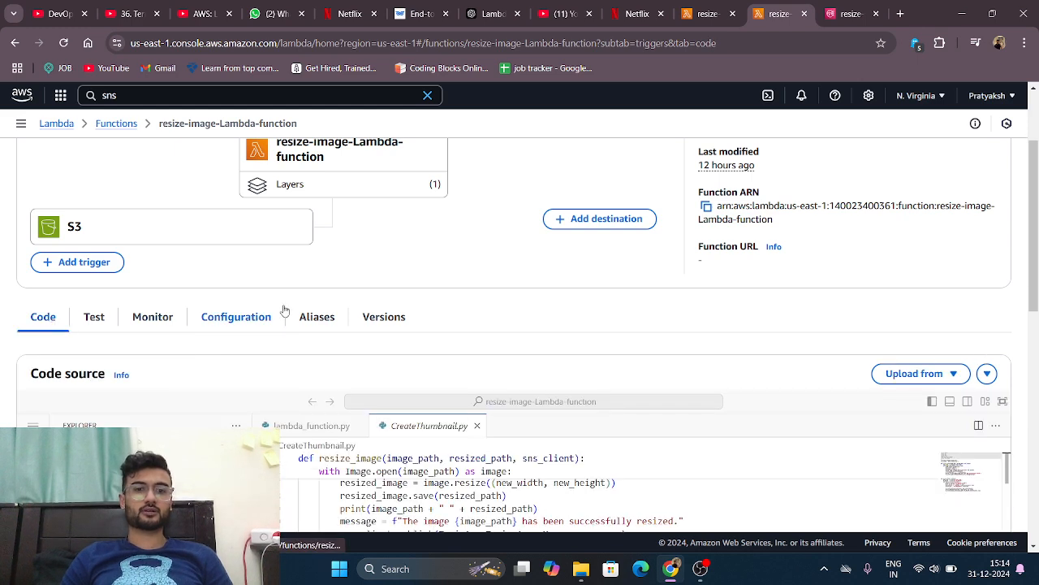
{"action": "scroll", "coordinate": [301, 307], "scroll_direction": "down", "scroll_amount": 1}
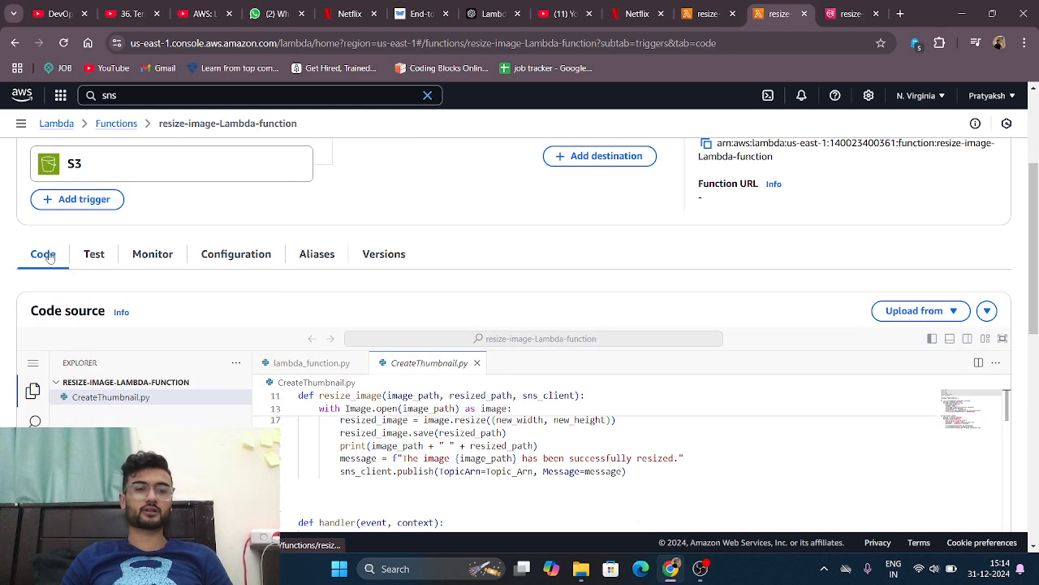
{"action": "scroll", "coordinate": [405, 237], "scroll_direction": "down", "scroll_amount": 1}
{"action": "scroll", "coordinate": [406, 239], "scroll_direction": "up", "scroll_amount": 2}
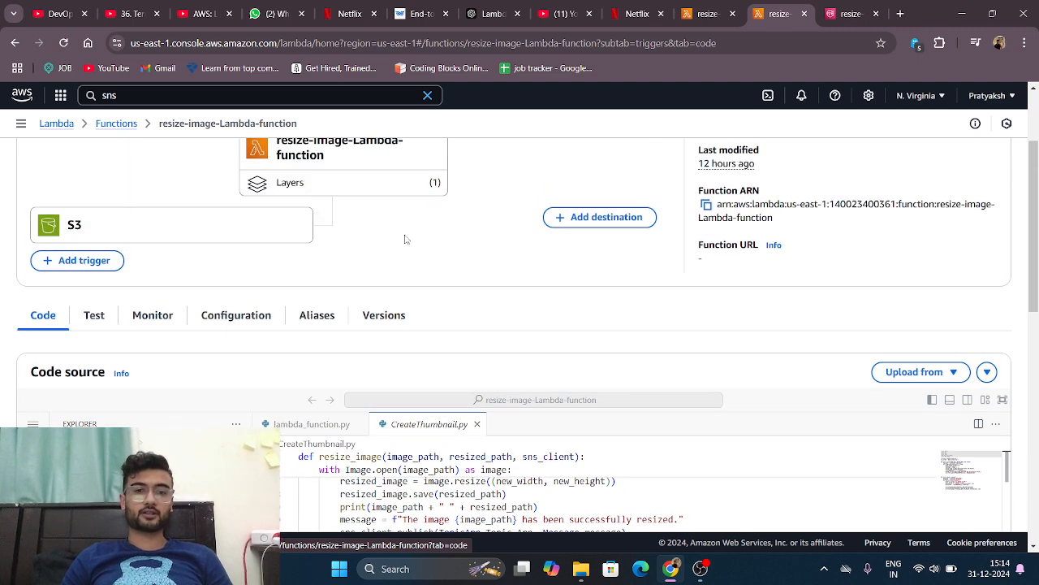
Step: Open lambda_function.py in the function's code editor
{"action": "left_click", "coordinate": [332, 431]}
{"action": "scroll", "coordinate": [333, 435], "scroll_direction": "down", "scroll_amount": 3}
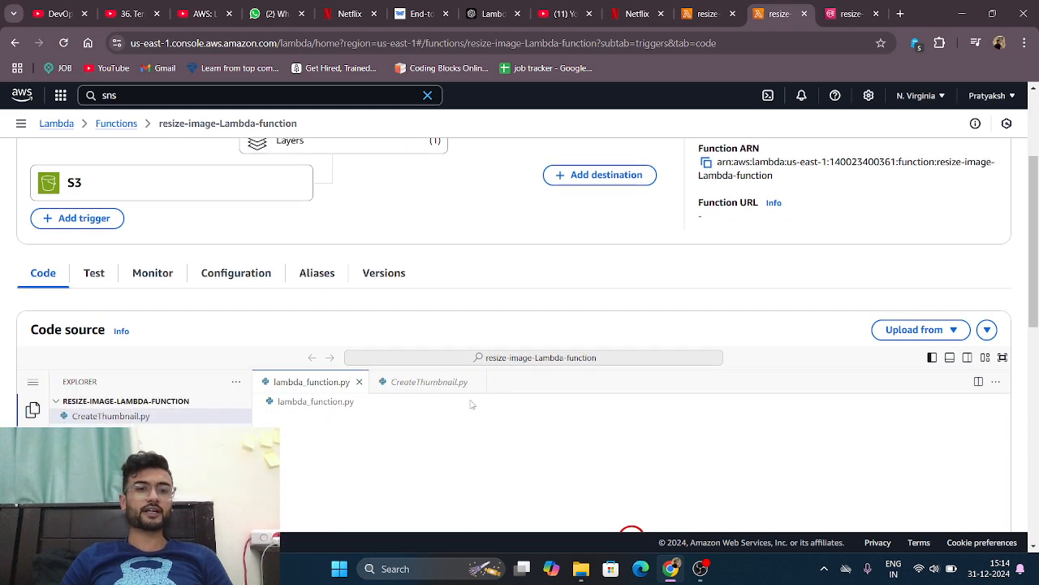
{"action": "scroll", "coordinate": [485, 379], "scroll_direction": "down", "scroll_amount": 1}
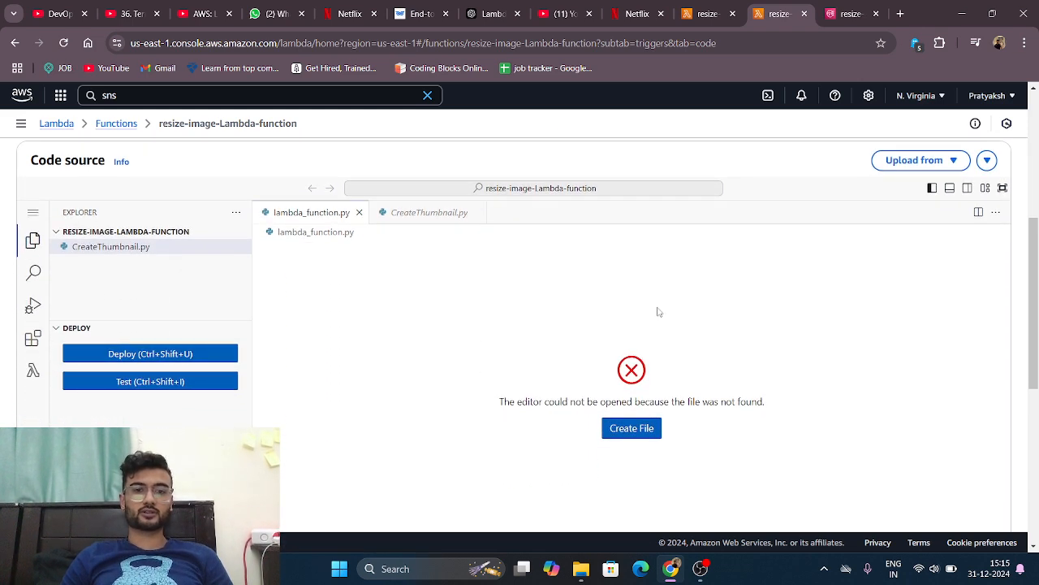
{"action": "scroll", "coordinate": [934, 267], "scroll_direction": "up", "scroll_amount": 3}
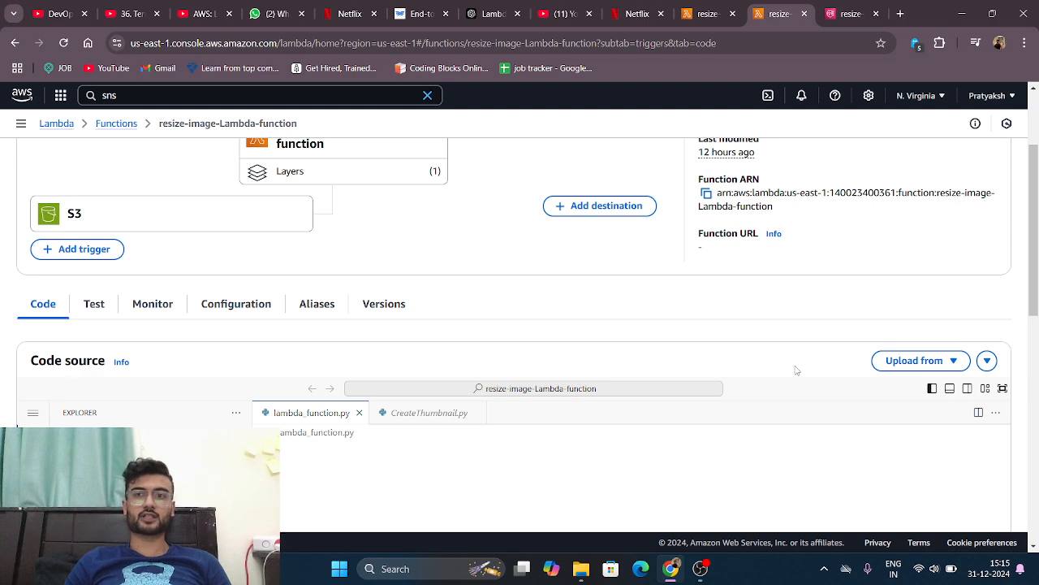
Step: Start a .zip file upload for the function code, select CreateThumbnail in Documents, and cancel without uploading
{"action": "left_click", "coordinate": [954, 363]}
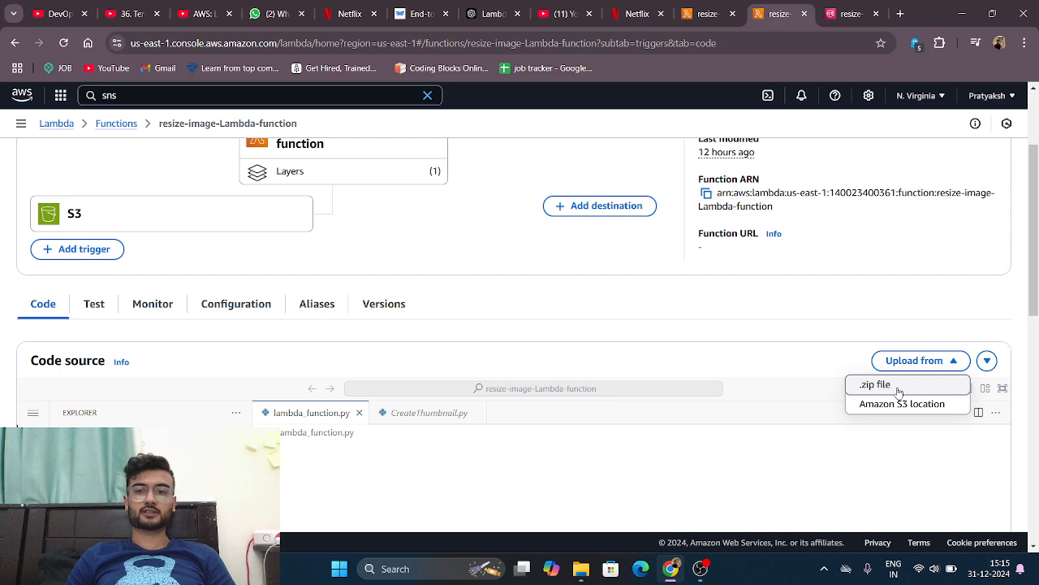
{"action": "left_click", "coordinate": [881, 393]}
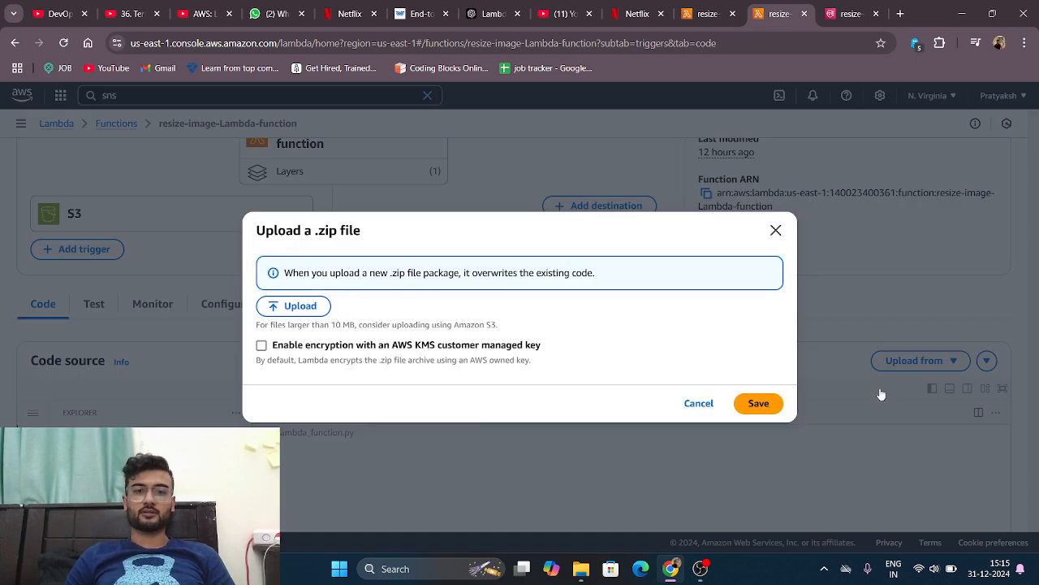
{"action": "left_click", "coordinate": [300, 309]}
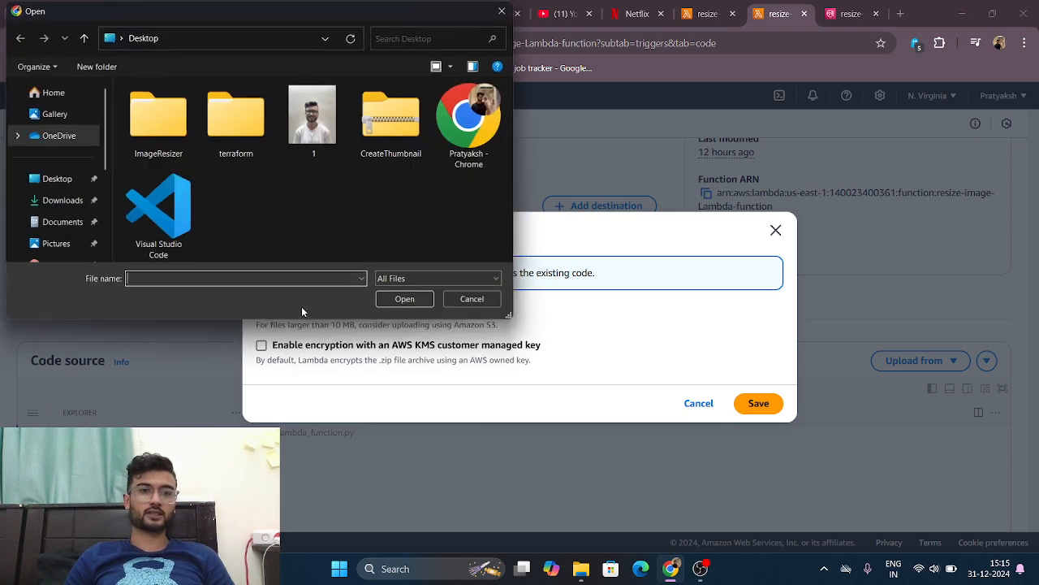
{"action": "left_click", "coordinate": [63, 181]}
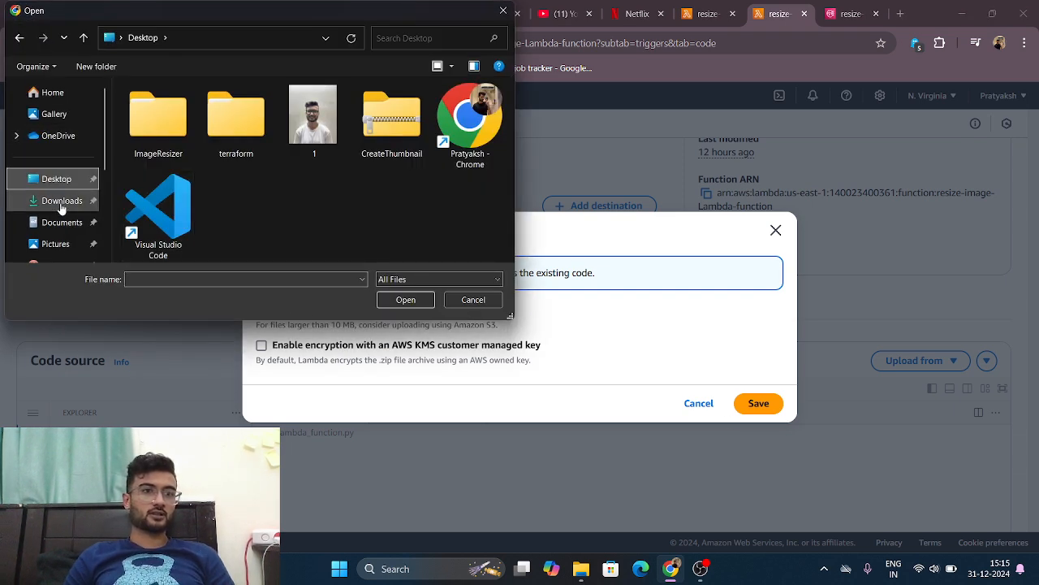
{"action": "left_click", "coordinate": [61, 222]}
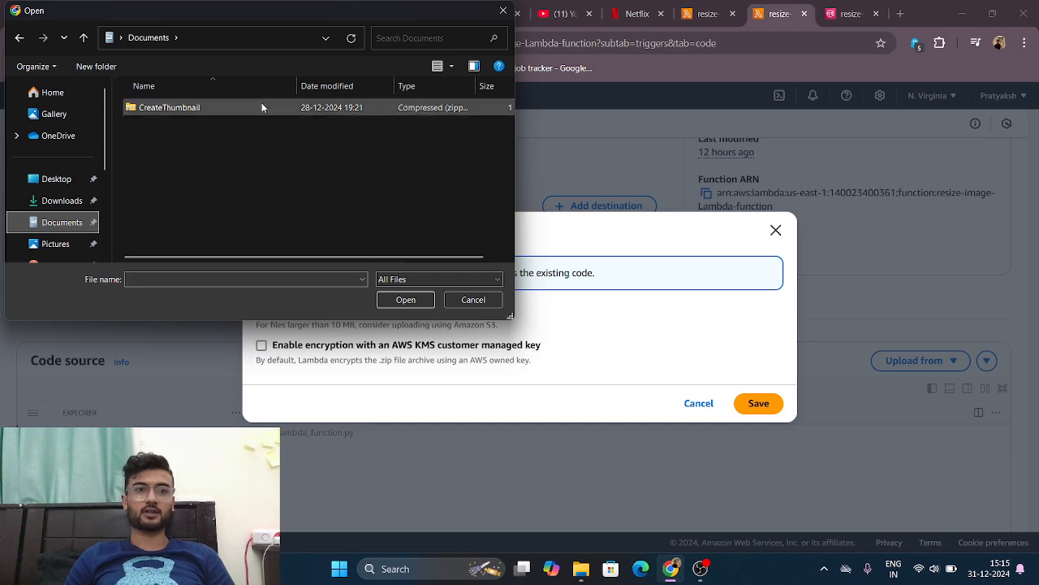
{"action": "left_click", "coordinate": [232, 107]}
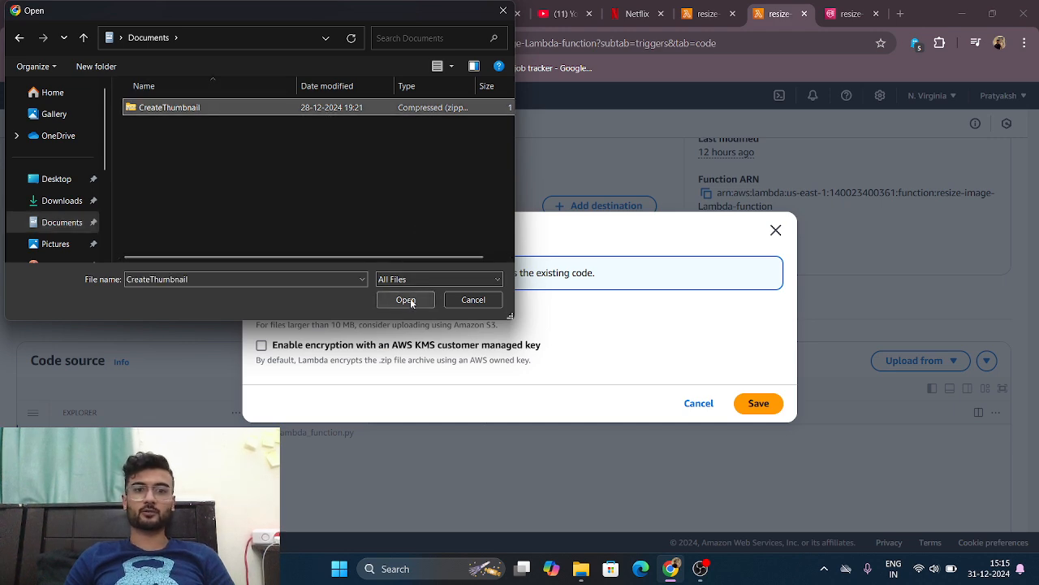
{"action": "left_click", "coordinate": [467, 299]}
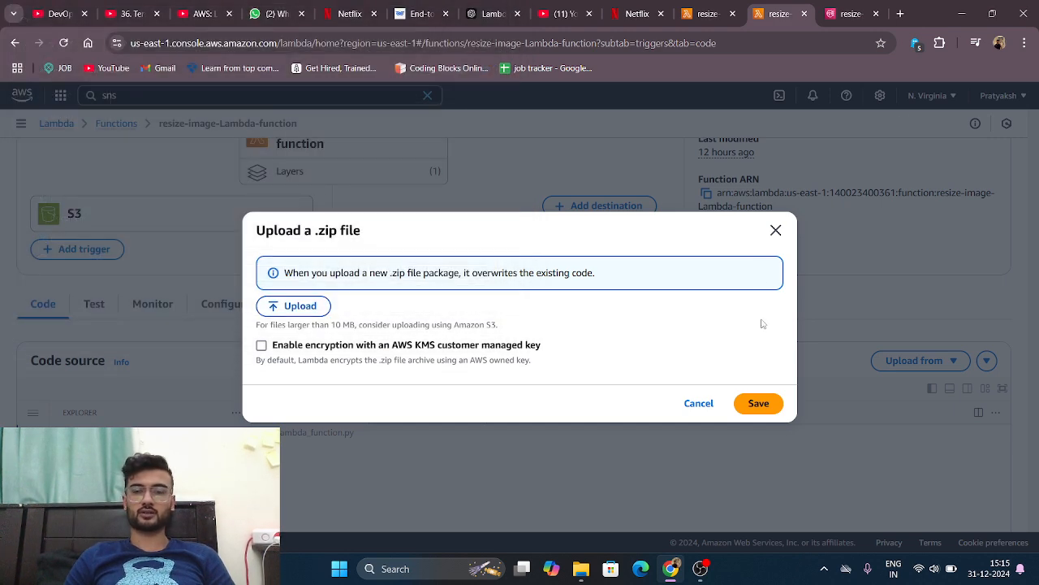
{"action": "left_click", "coordinate": [775, 231]}
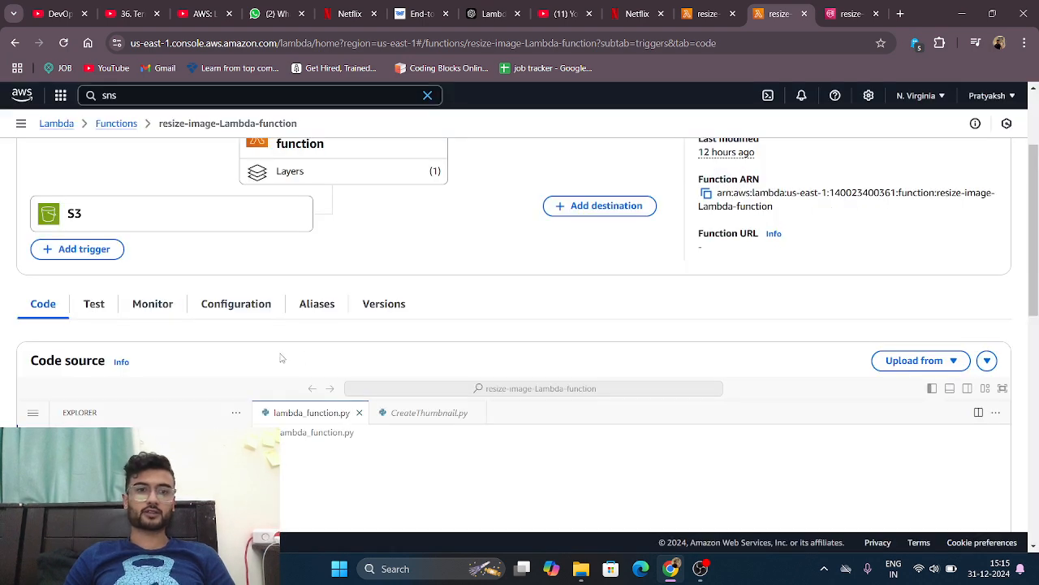
Step: Open CreateThumbnail.py in the code editor and read through its imports, clients and functions
{"action": "left_click", "coordinate": [412, 412]}
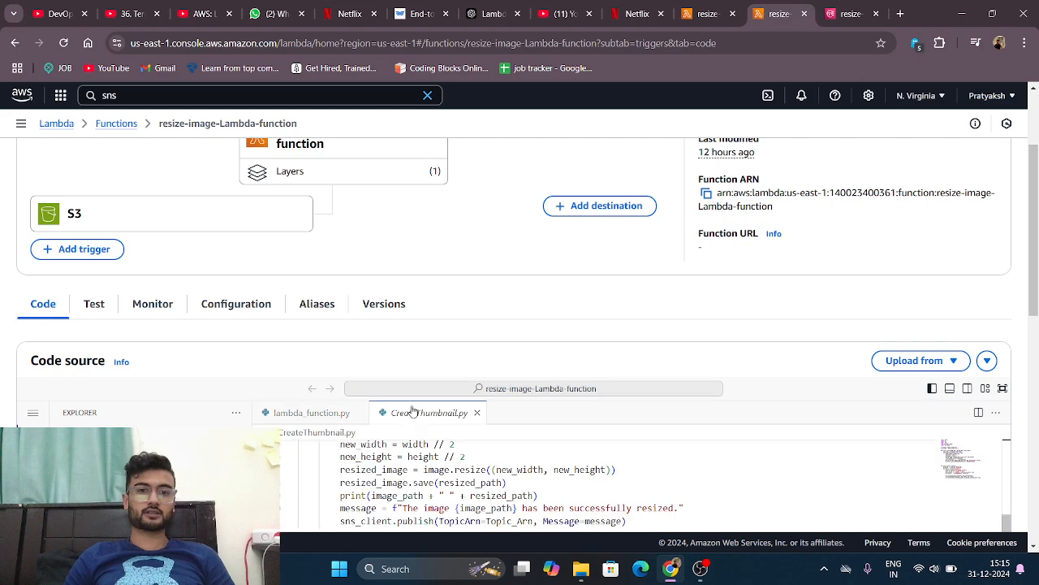
{"action": "scroll", "coordinate": [650, 376], "scroll_direction": "down", "scroll_amount": 1}
{"action": "scroll", "coordinate": [568, 397], "scroll_direction": "down", "scroll_amount": 1}
{"action": "scroll", "coordinate": [524, 418], "scroll_direction": "up", "scroll_amount": 4}
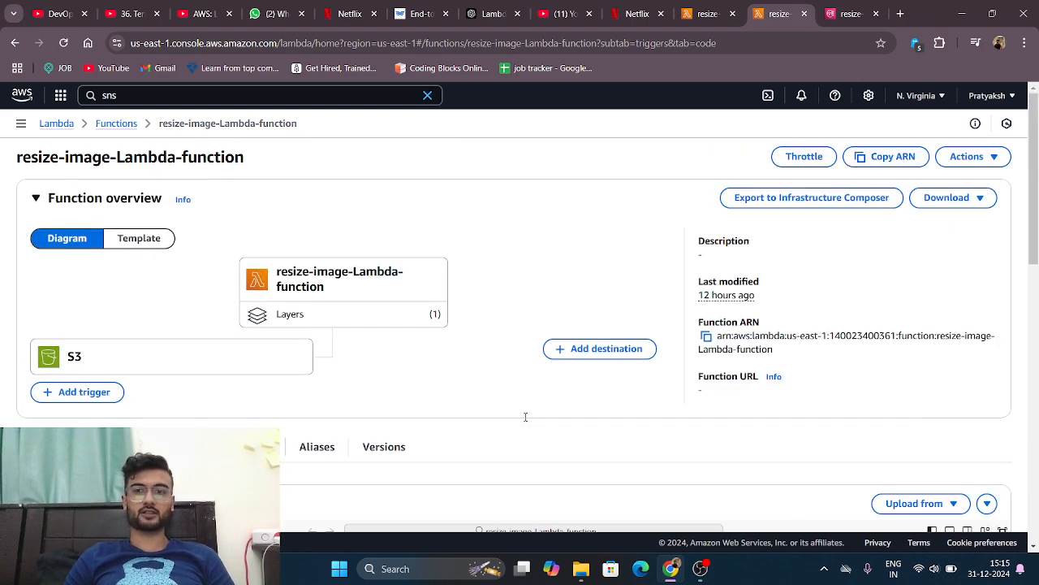
{"action": "scroll", "coordinate": [550, 324], "scroll_direction": "down", "scroll_amount": 5}
{"action": "scroll", "coordinate": [550, 324], "scroll_direction": "up", "scroll_amount": 5}
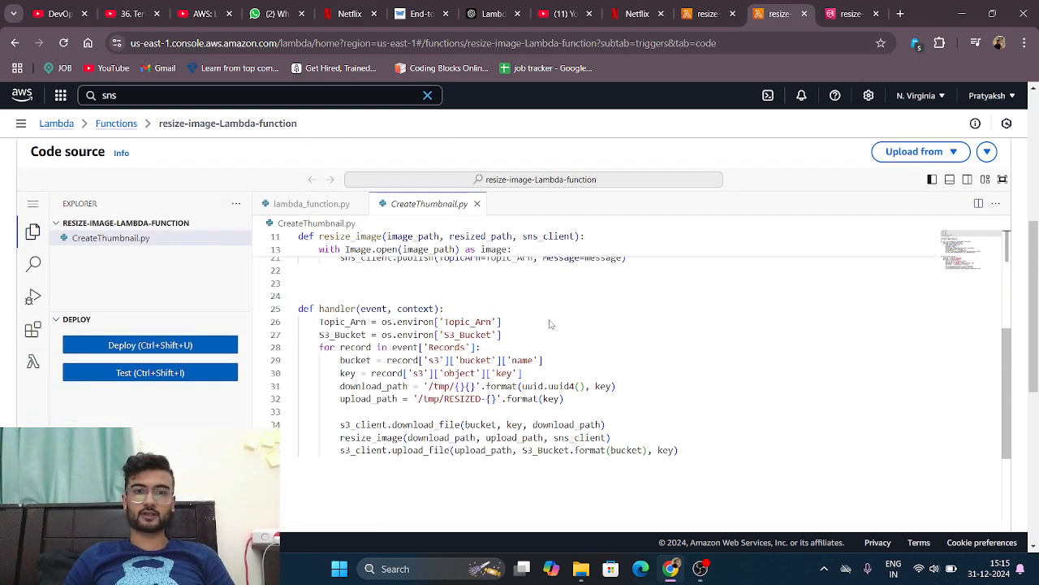
{"action": "scroll", "coordinate": [549, 324], "scroll_direction": "up", "scroll_amount": 3}
{"action": "scroll", "coordinate": [650, 276], "scroll_direction": "up", "scroll_amount": 1}
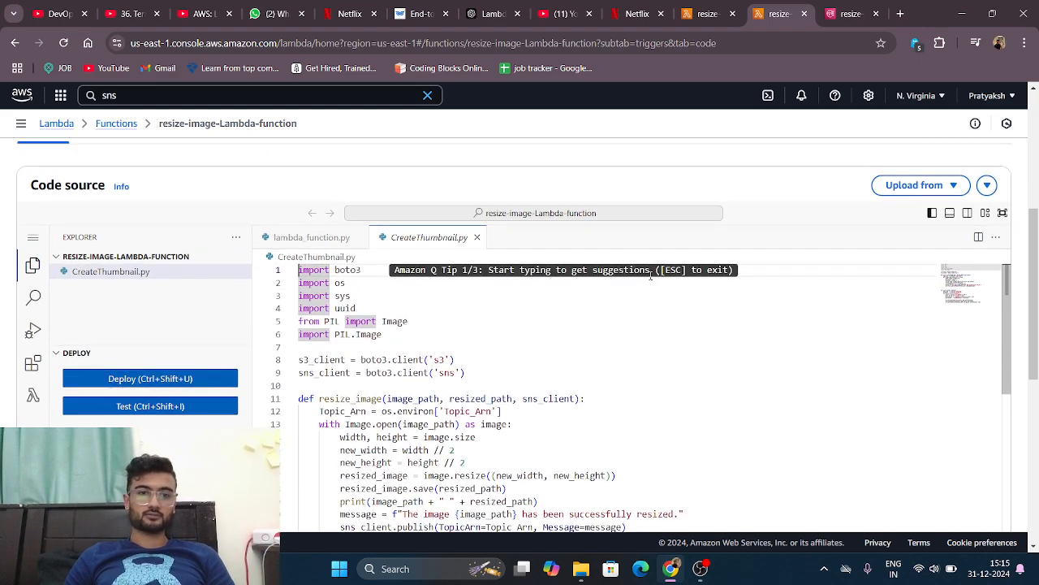
{"action": "scroll", "coordinate": [655, 222], "scroll_direction": "up", "scroll_amount": 1}
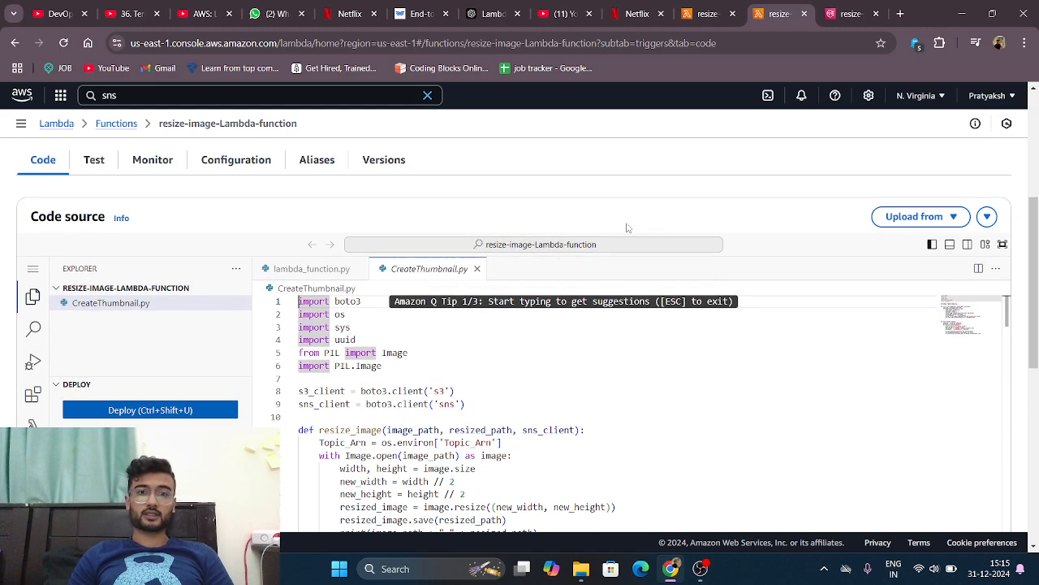
{"action": "scroll", "coordinate": [626, 225], "scroll_direction": "down", "scroll_amount": 5}
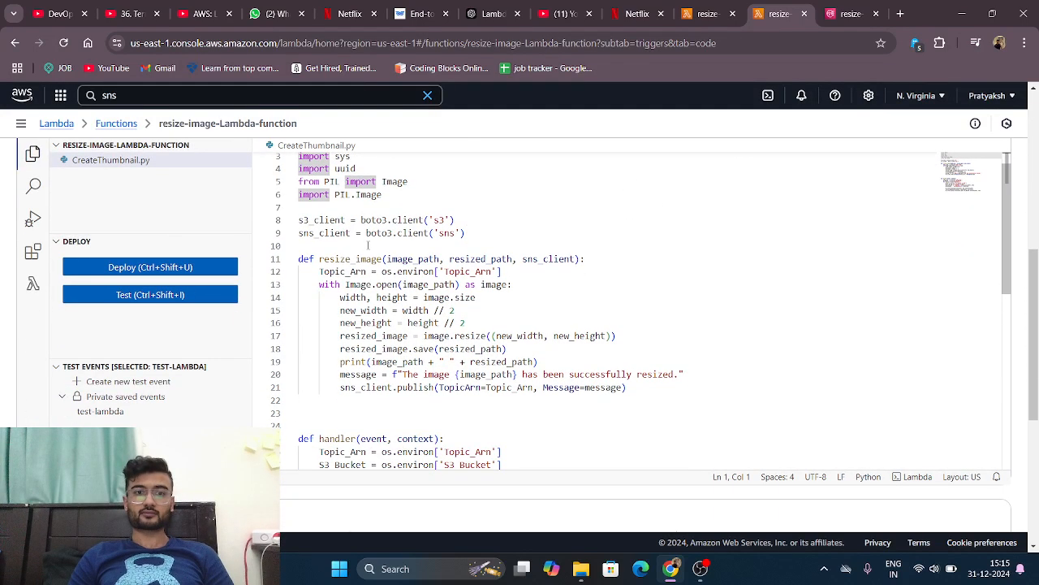
Step: Examine the resize_image function, highlighting the new width and height, resize and save lines
{"action": "left_click_drag", "start_coordinate": [300, 260], "coordinate": [574, 300]}
{"action": "left_click_drag", "start_coordinate": [378, 310], "coordinate": [403, 311]}
{"action": "left_click", "coordinate": [361, 311]}
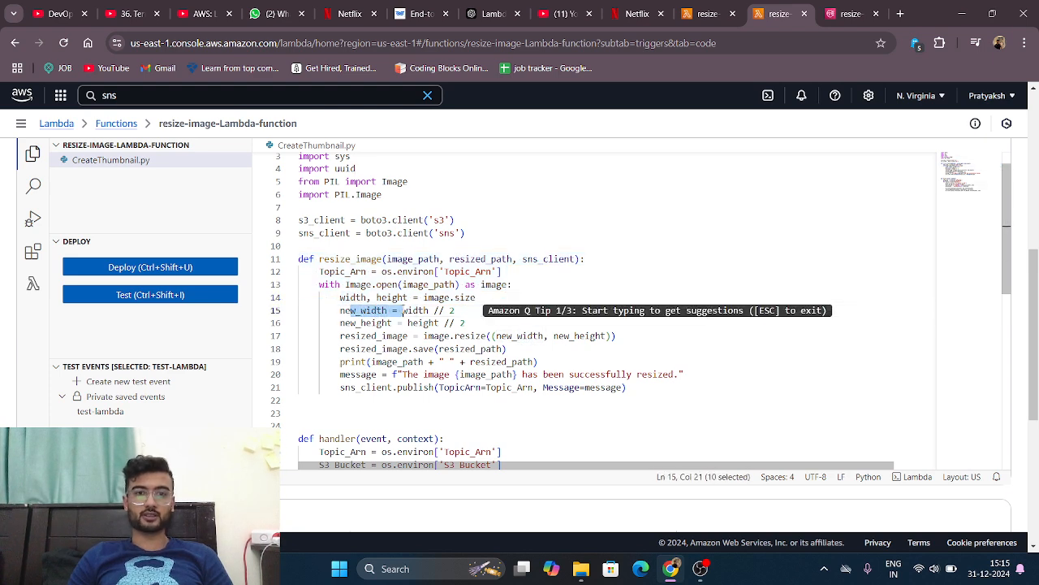
{"action": "left_click_drag", "start_coordinate": [341, 323], "coordinate": [459, 312]}
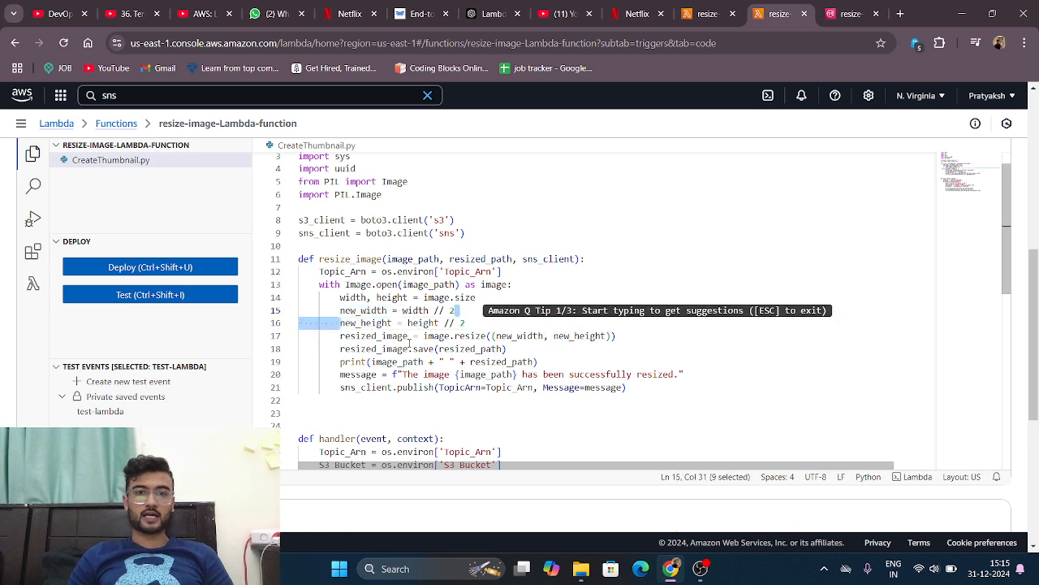
{"action": "left_click_drag", "start_coordinate": [381, 336], "coordinate": [544, 335]}
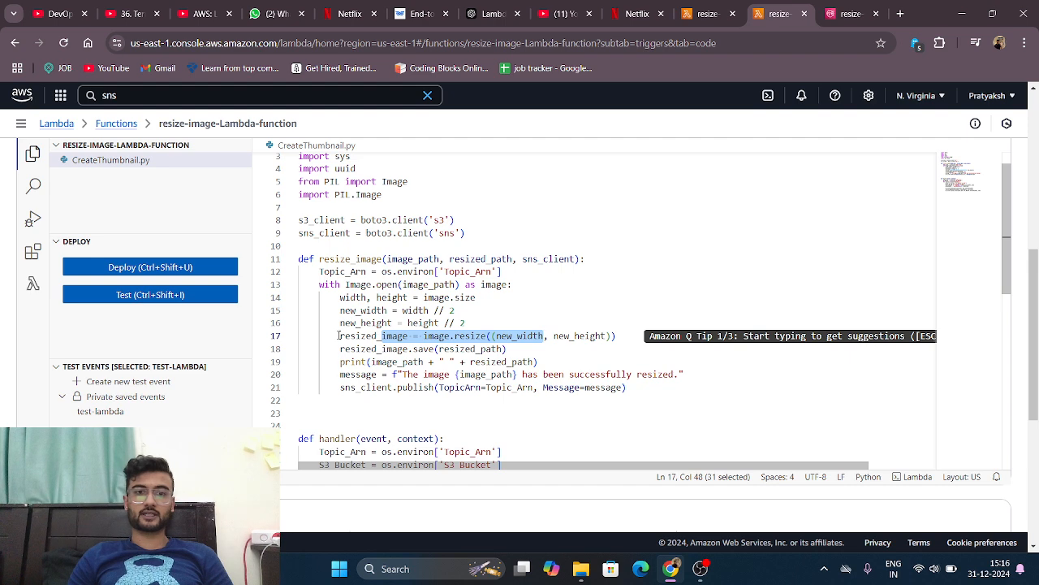
{"action": "left_click_drag", "start_coordinate": [340, 335], "coordinate": [398, 335]}
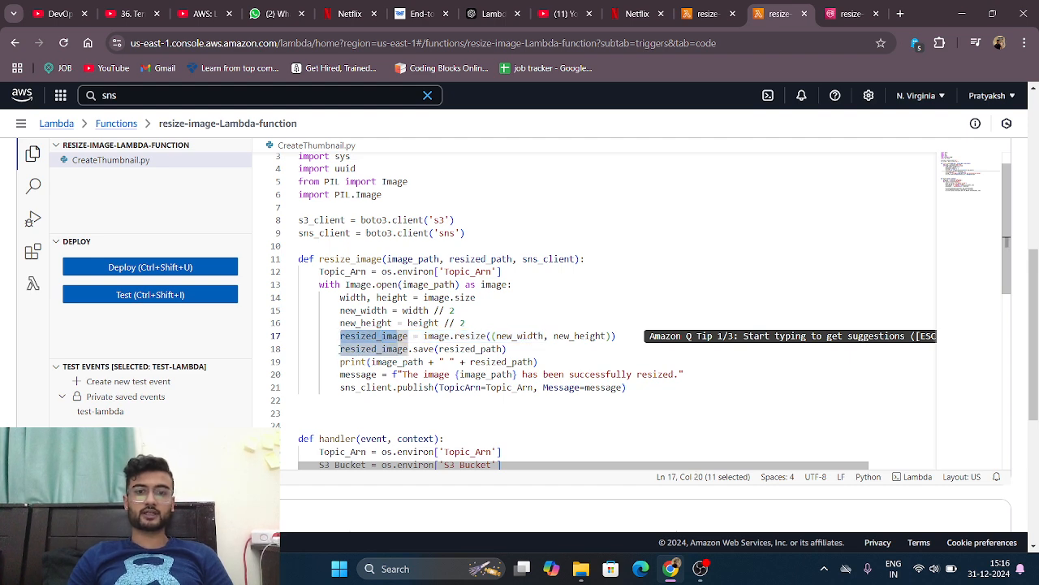
{"action": "left_click_drag", "start_coordinate": [339, 348], "coordinate": [508, 350]}
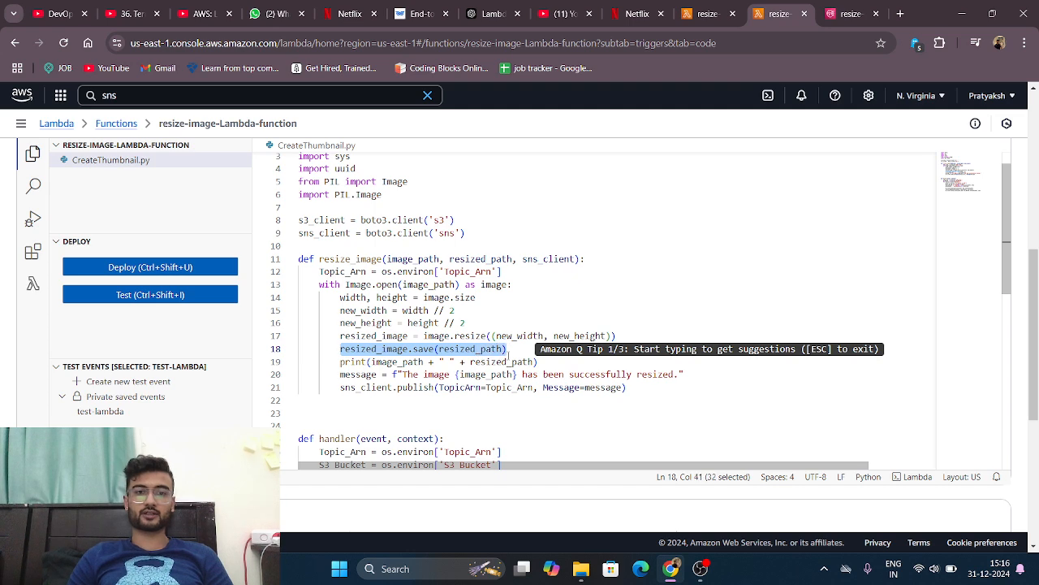
Step: Review the message and SNS publish lines of resize_image and the start of the handler function
{"action": "scroll", "coordinate": [478, 355], "scroll_direction": "down", "scroll_amount": 1}
{"action": "scroll", "coordinate": [467, 341], "scroll_direction": "down", "scroll_amount": 1}
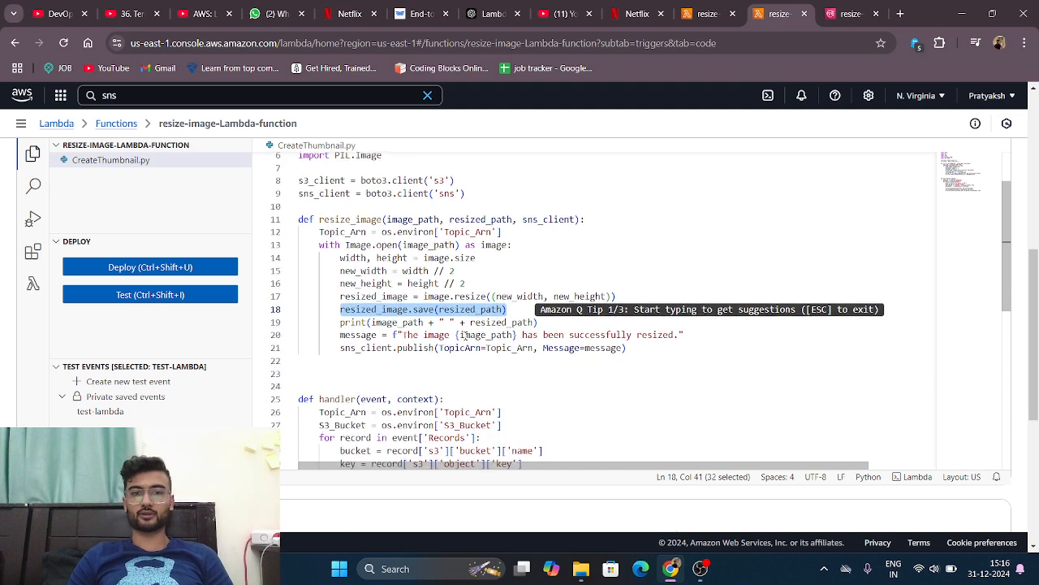
{"action": "scroll", "coordinate": [426, 340], "scroll_direction": "down", "scroll_amount": 1}
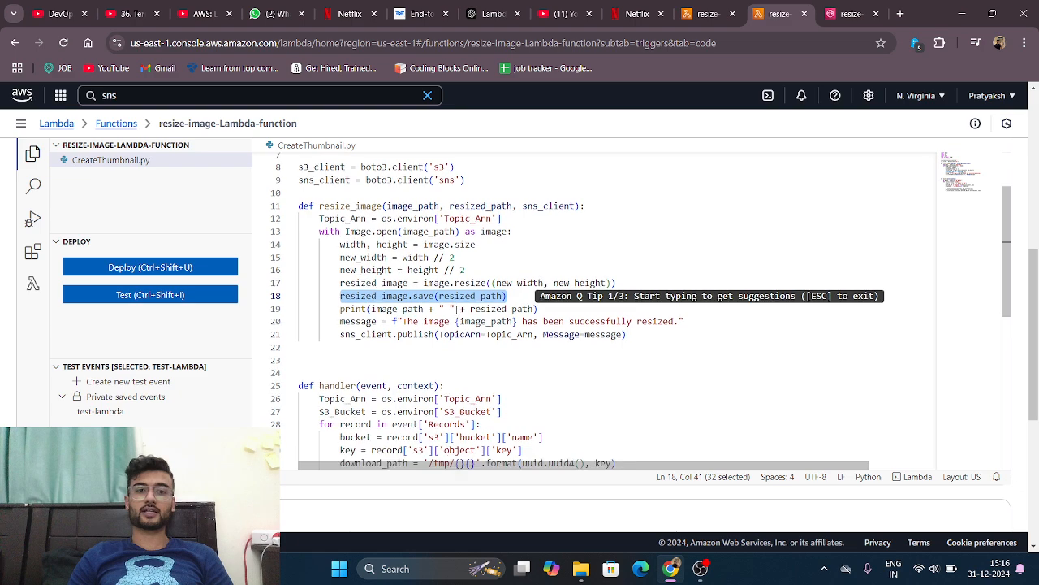
{"action": "left_click", "coordinate": [426, 341]}
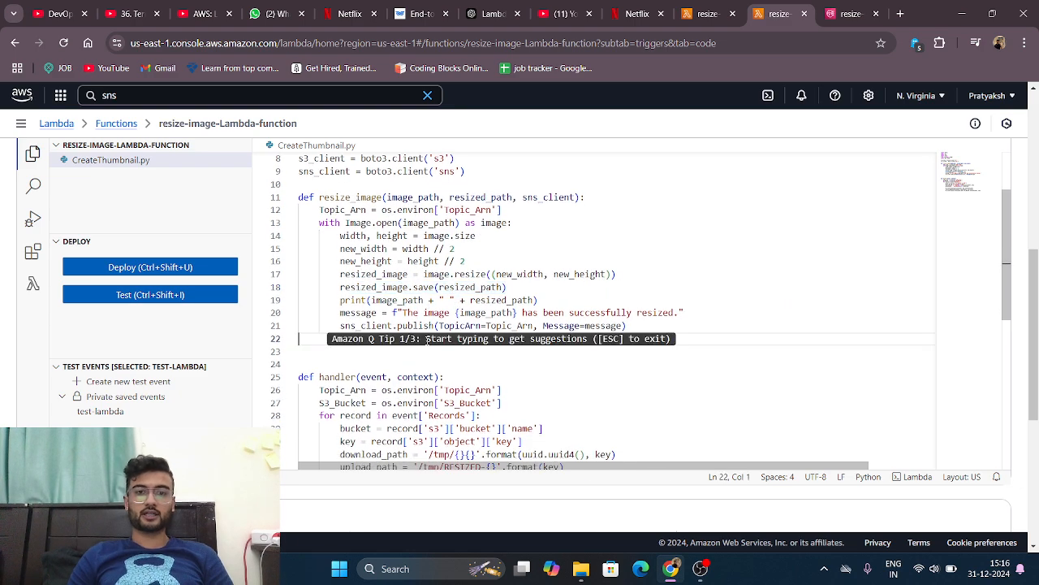
{"action": "scroll", "coordinate": [426, 340], "scroll_direction": "down", "scroll_amount": 1}
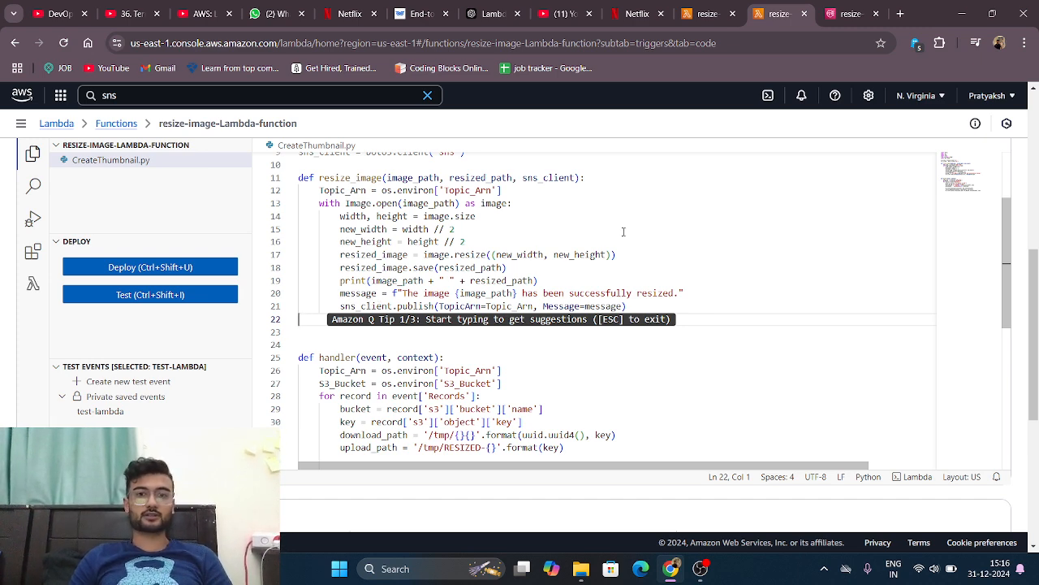
Step: Highlight the message and sns_client.publish lines in resize_image and examine how the success notification is built
{"action": "scroll", "coordinate": [632, 247], "scroll_direction": "down", "scroll_amount": 1}
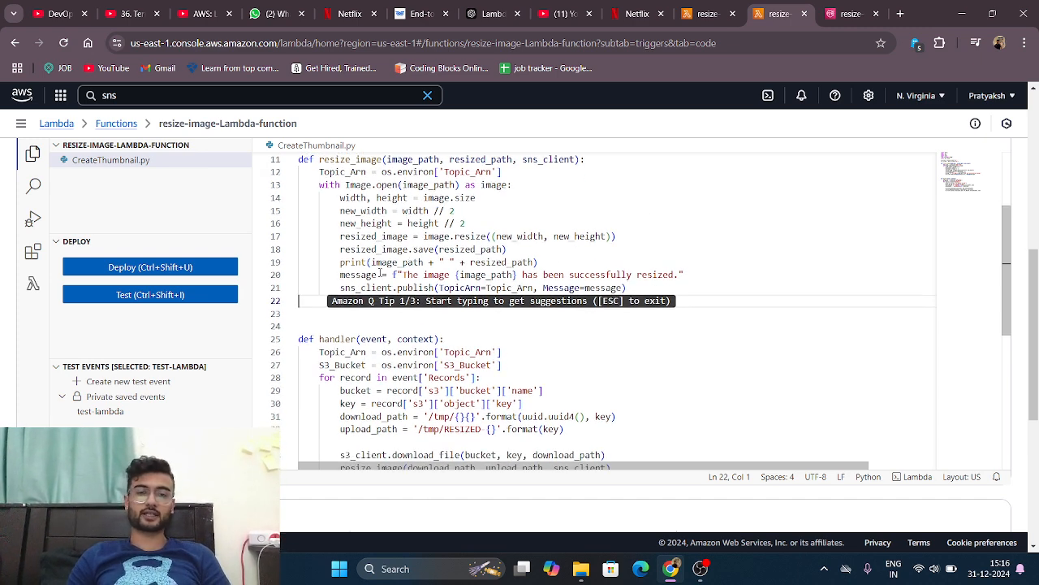
{"action": "scroll", "coordinate": [373, 281], "scroll_direction": "up", "scroll_amount": 1}
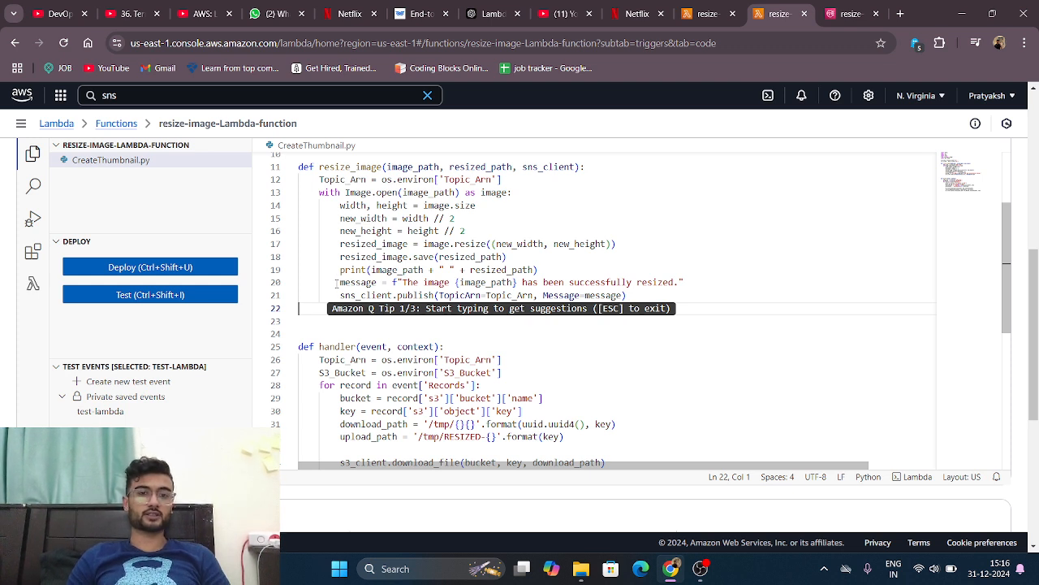
{"action": "left_click_drag", "start_coordinate": [335, 282], "coordinate": [733, 284]}
{"action": "left_click", "coordinate": [569, 339]}
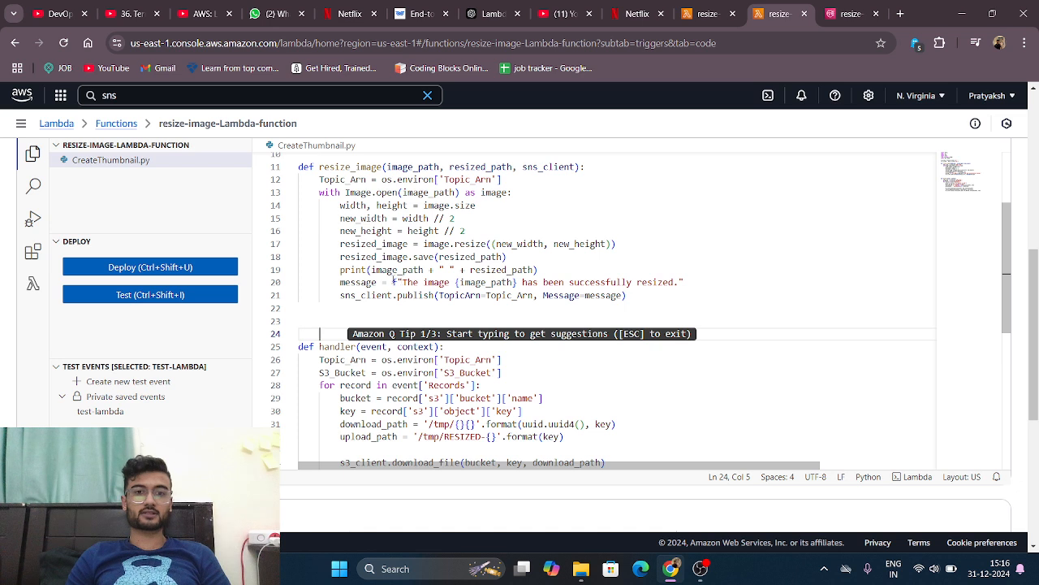
{"action": "left_click_drag", "start_coordinate": [408, 295], "coordinate": [435, 283]}
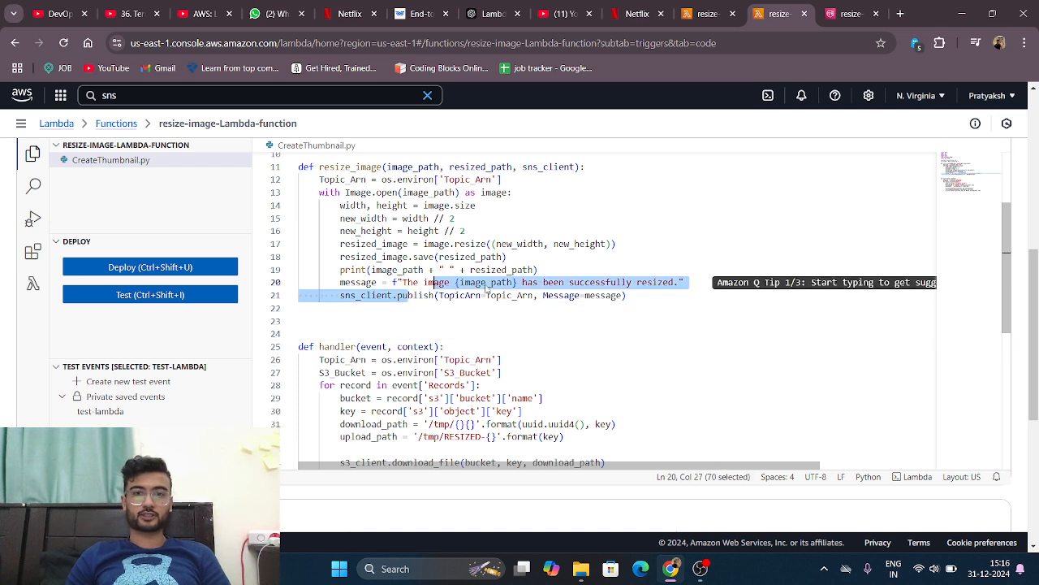
{"action": "left_click", "coordinate": [546, 332]}
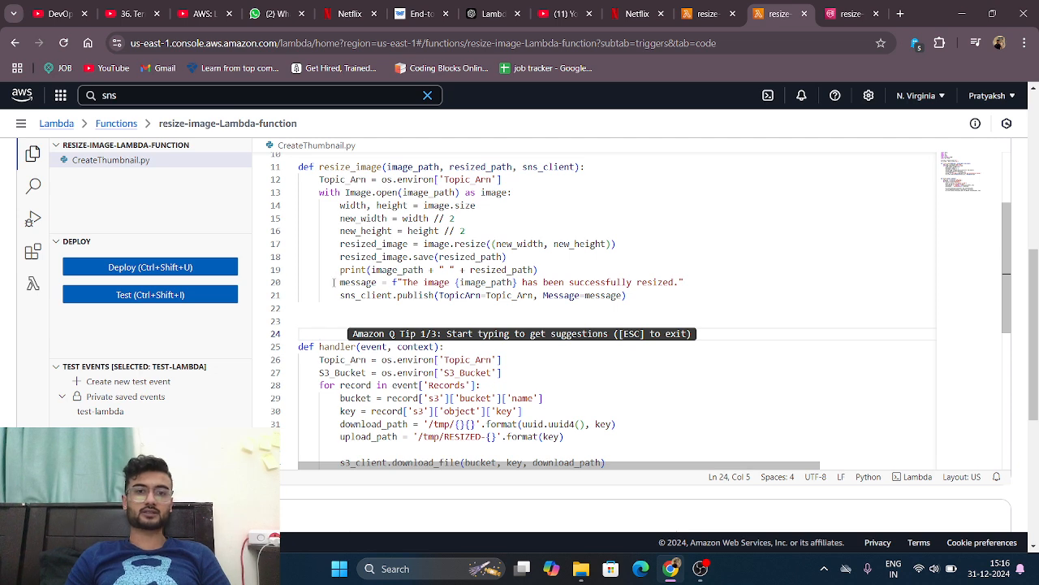
{"action": "left_click_drag", "start_coordinate": [333, 283], "coordinate": [650, 308]}
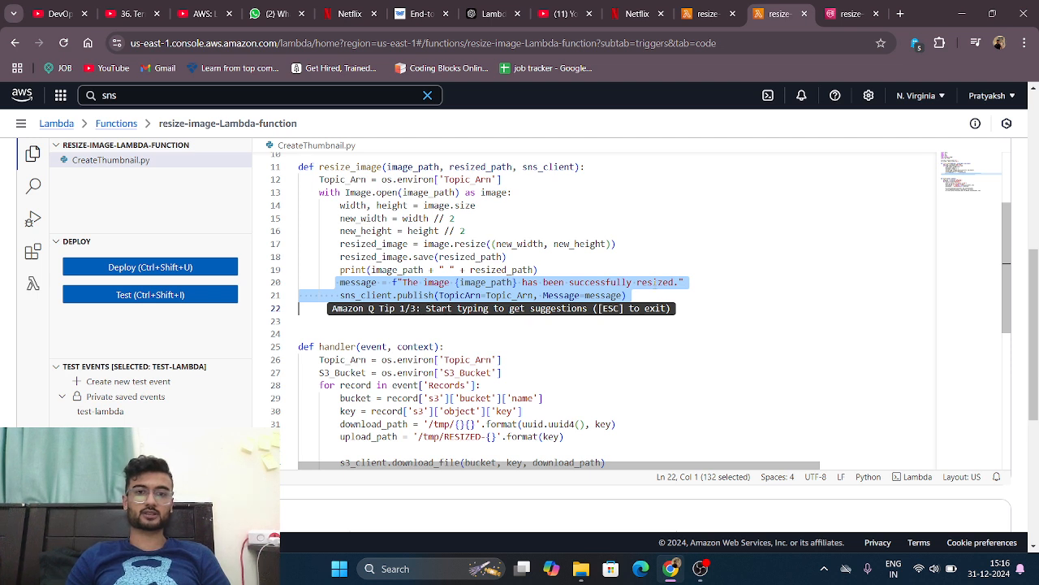
{"action": "left_click", "coordinate": [729, 295]}
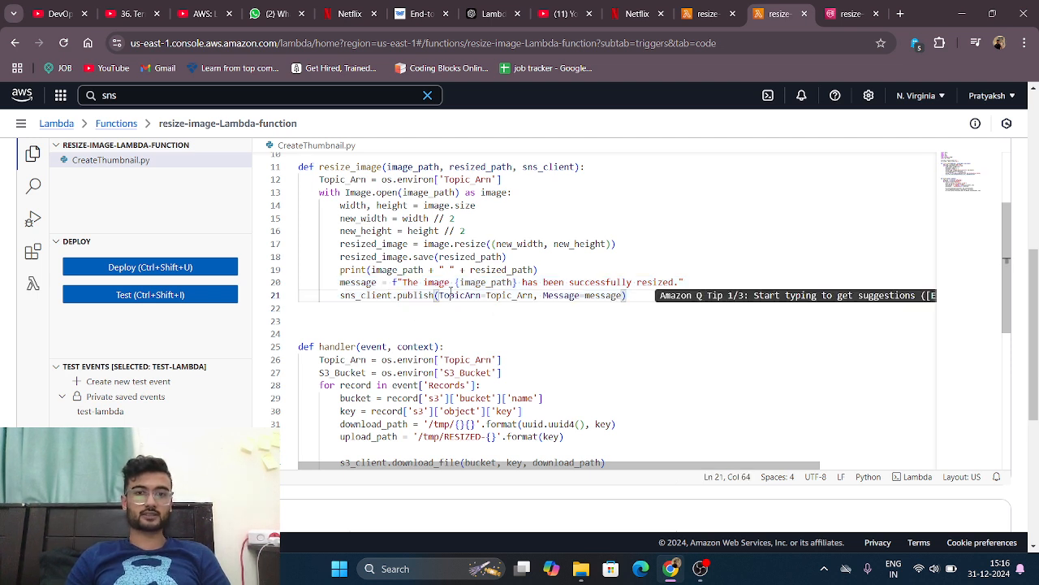
Step: Examine the TopicArn and Message arguments of the sns_client.publish call and the start of the handler function
{"action": "scroll", "coordinate": [556, 302], "scroll_direction": "down", "scroll_amount": 1}
{"action": "left_click", "coordinate": [556, 301]}
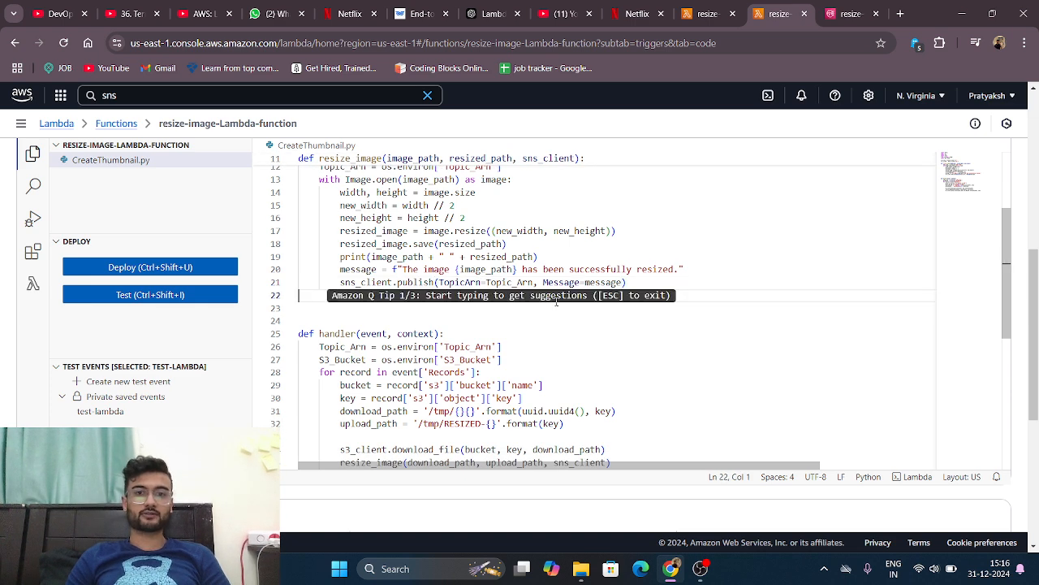
{"action": "scroll", "coordinate": [557, 301], "scroll_direction": "up", "scroll_amount": 2}
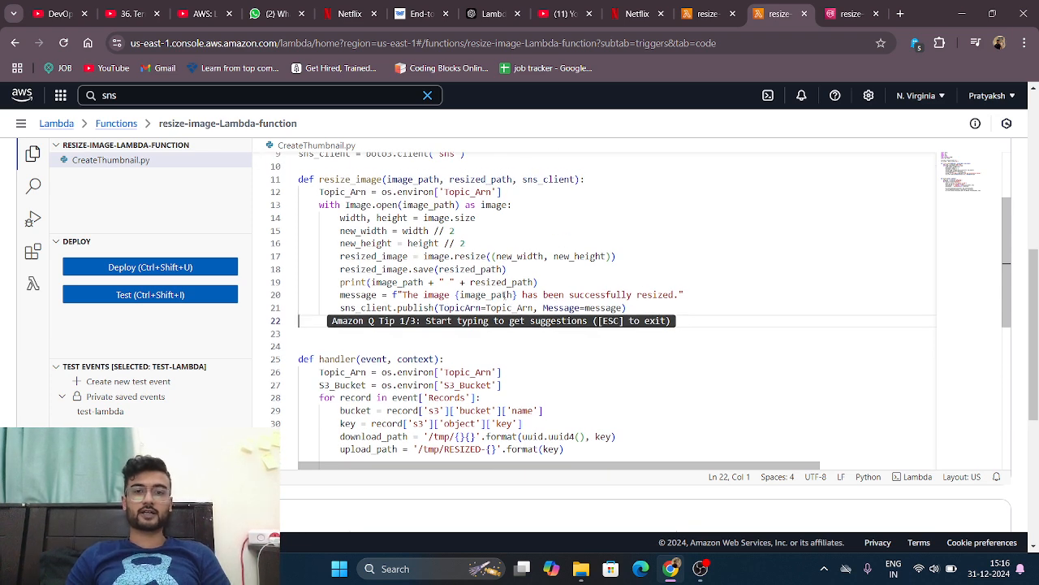
{"action": "left_click_drag", "start_coordinate": [506, 295], "coordinate": [477, 308]}
{"action": "left_click_drag", "start_coordinate": [606, 307], "coordinate": [558, 307]}
{"action": "scroll", "coordinate": [546, 345], "scroll_direction": "down", "scroll_amount": 1}
{"action": "left_click", "coordinate": [546, 344]}
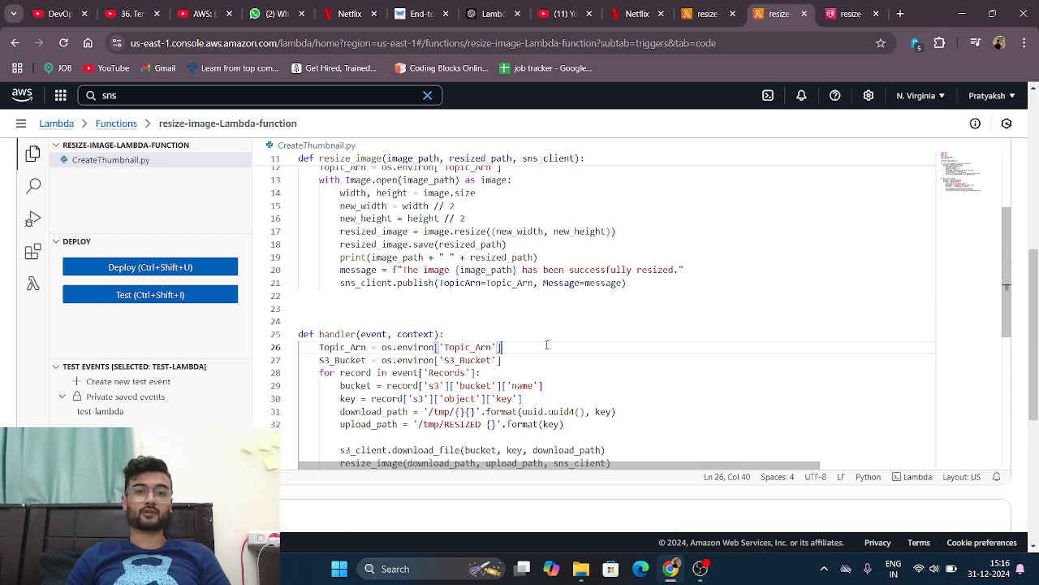
Step: Examine the handler's record loop, highlighting 's3' in the bucket line and 'key' in the object key line
{"action": "scroll", "coordinate": [546, 344], "scroll_direction": "down", "scroll_amount": 2}
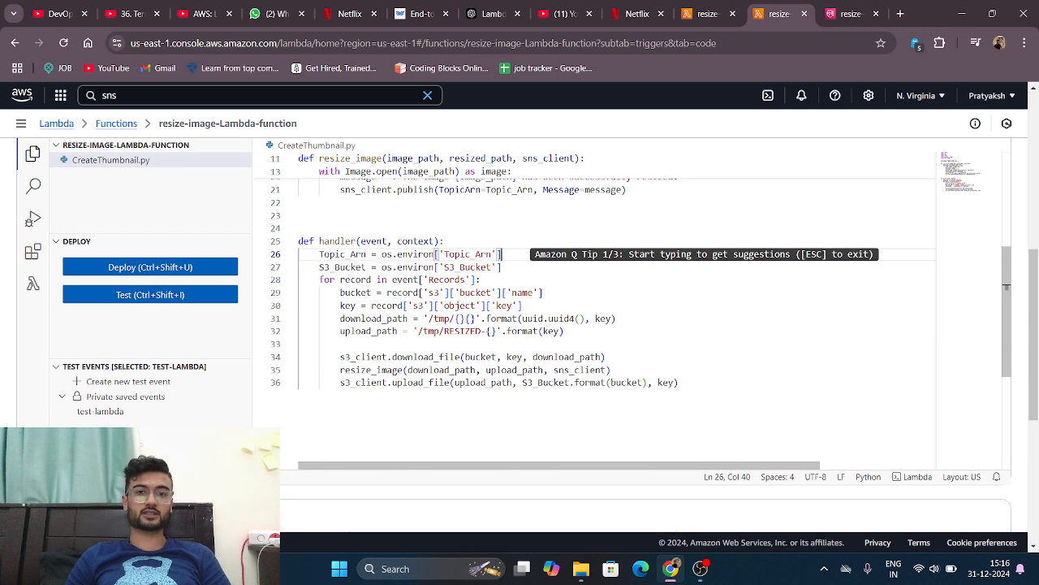
{"action": "scroll", "coordinate": [547, 344], "scroll_direction": "down", "scroll_amount": 1}
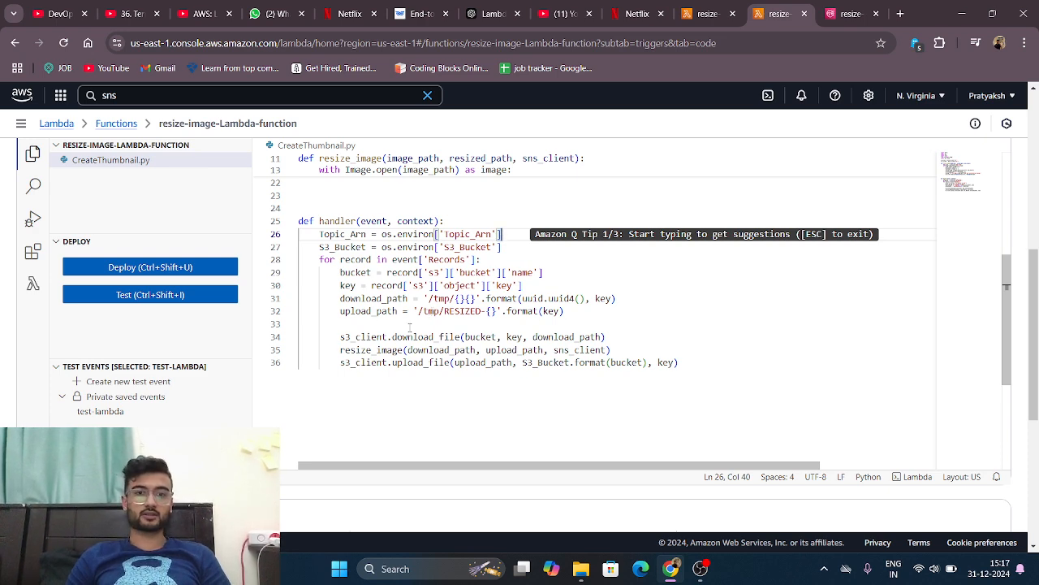
{"action": "scroll", "coordinate": [410, 326], "scroll_direction": "down", "scroll_amount": 1}
{"action": "double_click", "coordinate": [433, 256]}
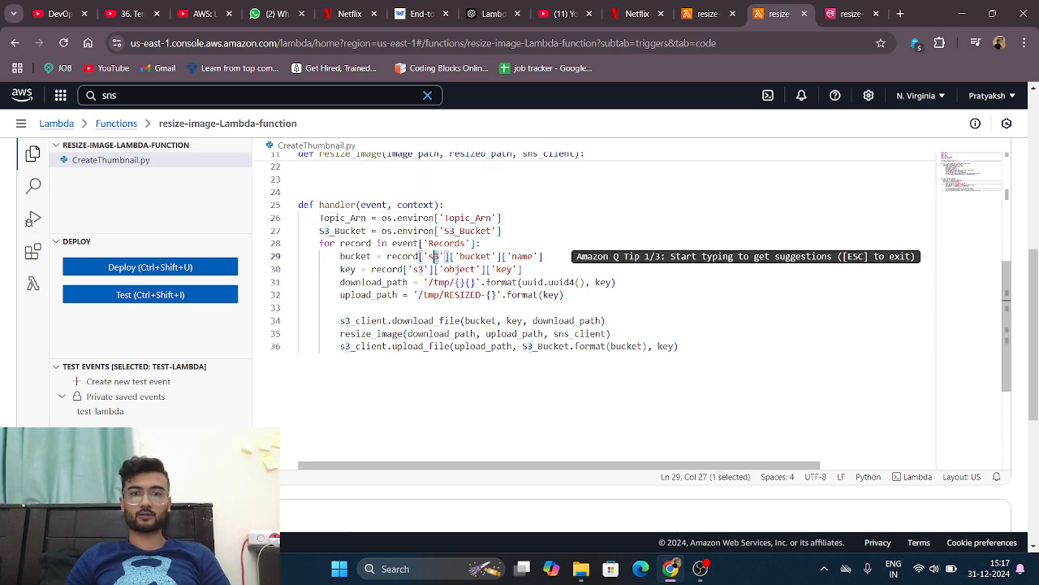
{"action": "scroll", "coordinate": [430, 257], "scroll_direction": "down", "scroll_amount": 1}
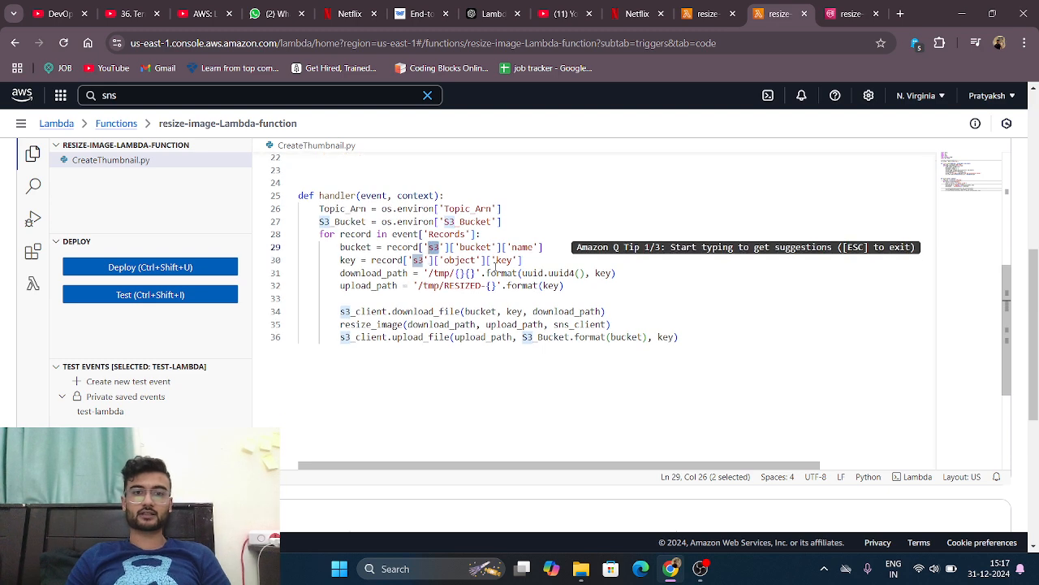
{"action": "double_click", "coordinate": [504, 260]}
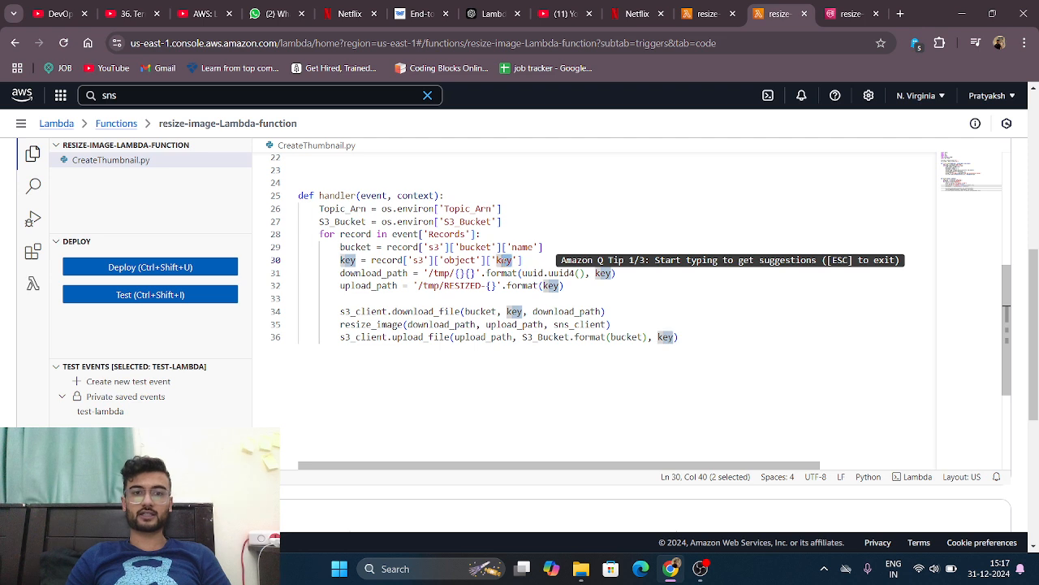
{"action": "left_click_drag", "start_coordinate": [503, 260], "coordinate": [496, 259]}
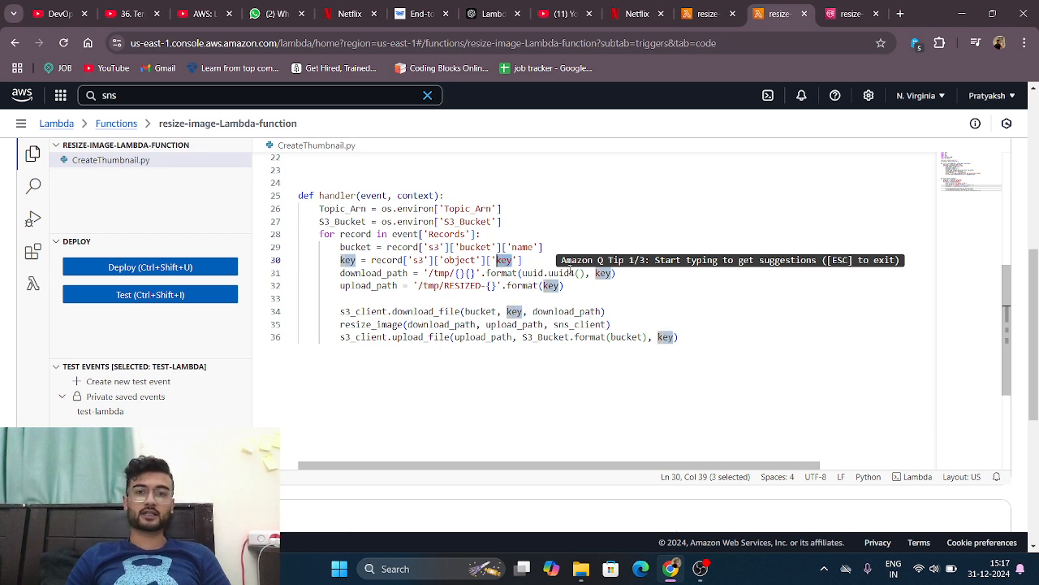
{"action": "left_click", "coordinate": [570, 273]}
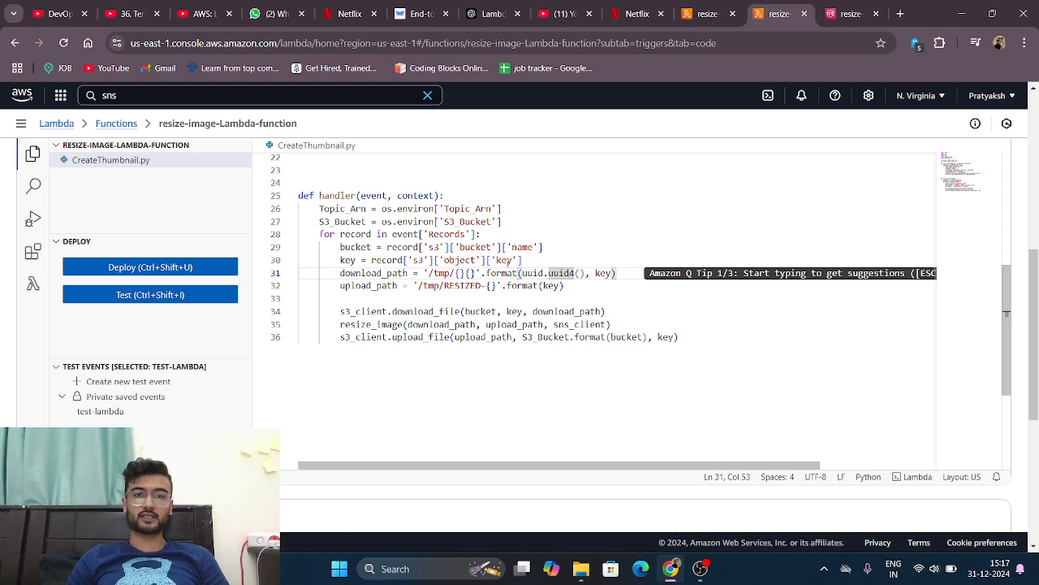
Step: Examine the handler's download_path and upload_path lines and the S3 download, resize and upload calls beneath them
{"action": "scroll", "coordinate": [509, 260], "scroll_direction": "down", "scroll_amount": 1}
{"action": "left_click_drag", "start_coordinate": [344, 259], "coordinate": [602, 256]}
{"action": "left_click", "coordinate": [618, 262]}
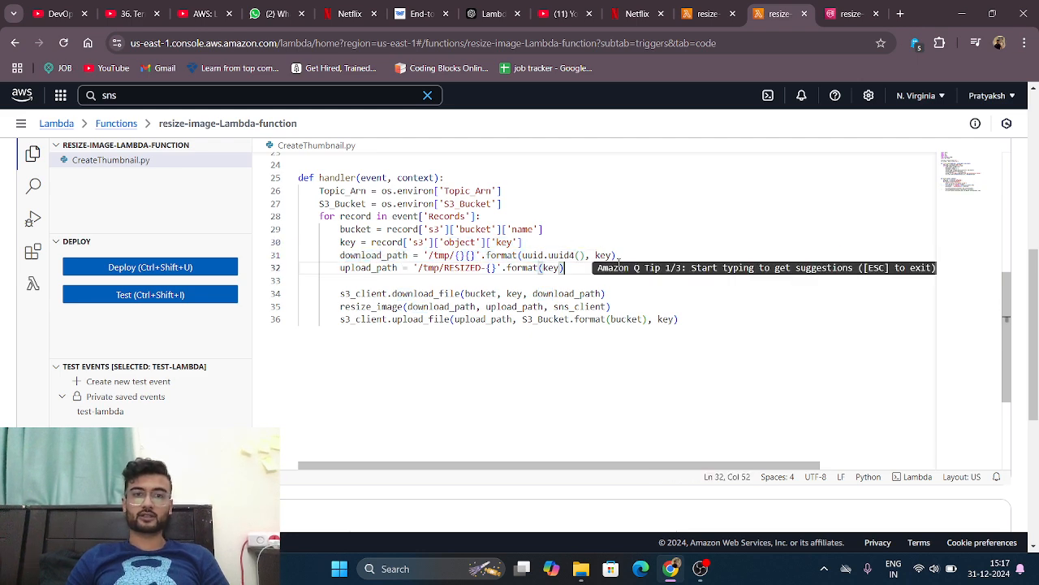
{"action": "scroll", "coordinate": [619, 263], "scroll_direction": "down", "scroll_amount": 1}
{"action": "left_click", "coordinate": [385, 259]}
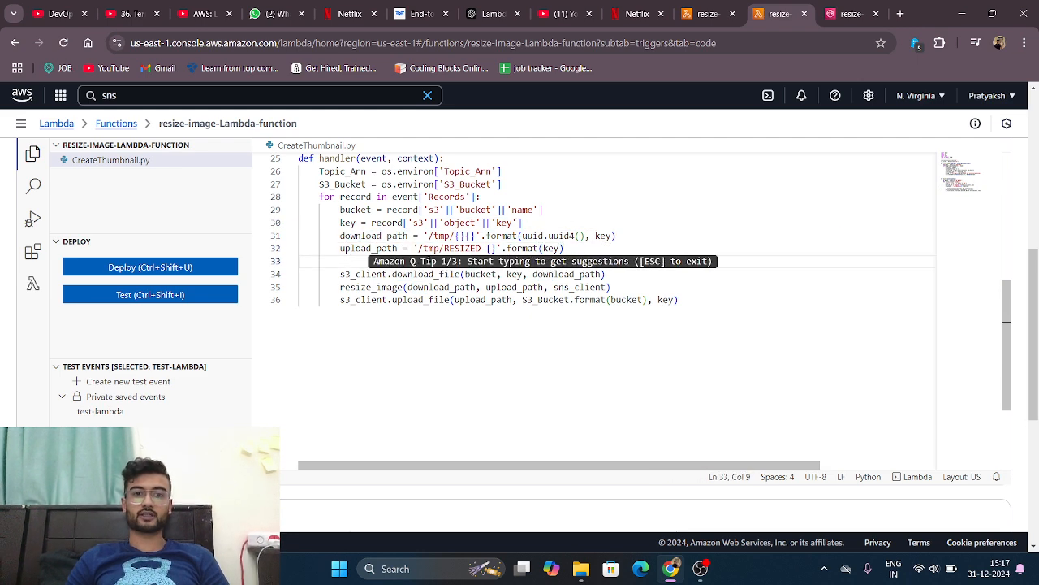
{"action": "left_click_drag", "start_coordinate": [386, 259], "coordinate": [318, 249]}
{"action": "left_click", "coordinate": [318, 250]}
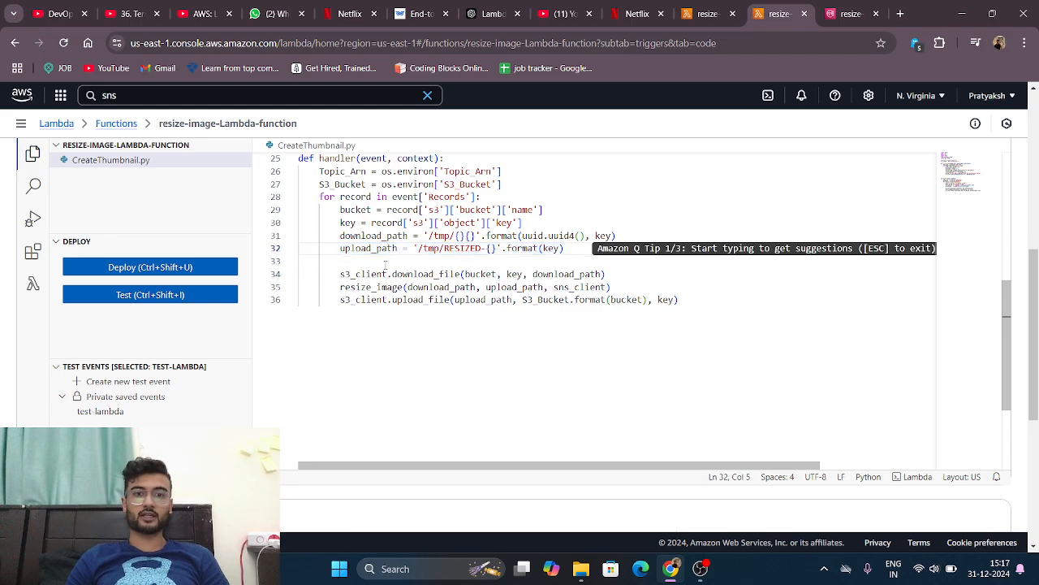
Step: Look over the function overview and code properties, and open the function's runtime settings for editing
{"action": "scroll", "coordinate": [429, 280], "scroll_direction": "up", "scroll_amount": 3}
{"action": "scroll", "coordinate": [429, 280], "scroll_direction": "up", "scroll_amount": 5}
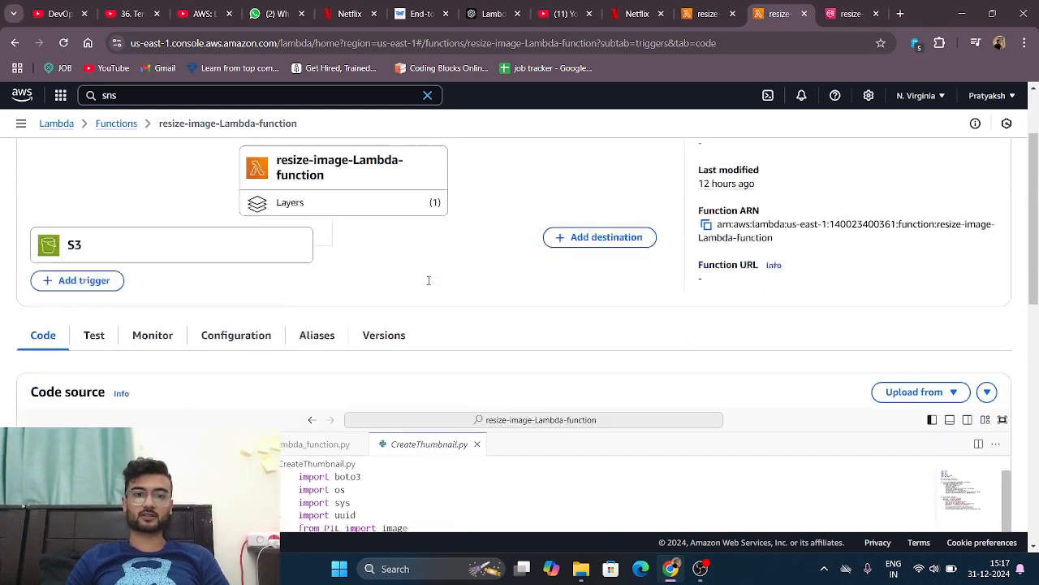
{"action": "scroll", "coordinate": [428, 280], "scroll_direction": "down", "scroll_amount": 3}
{"action": "scroll", "coordinate": [707, 233], "scroll_direction": "down", "scroll_amount": 8}
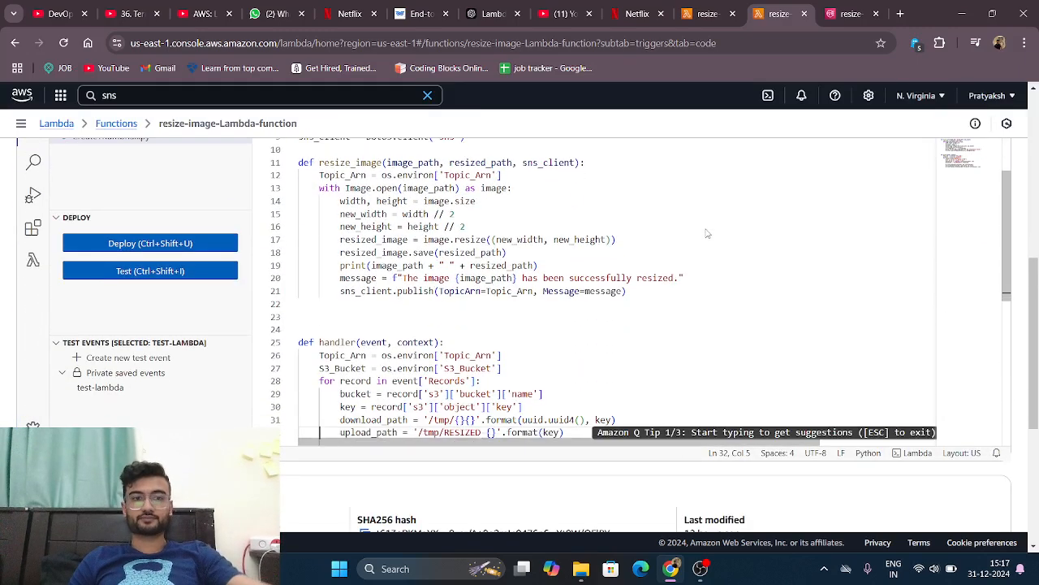
{"action": "scroll", "coordinate": [636, 400], "scroll_direction": "up", "scroll_amount": 10}
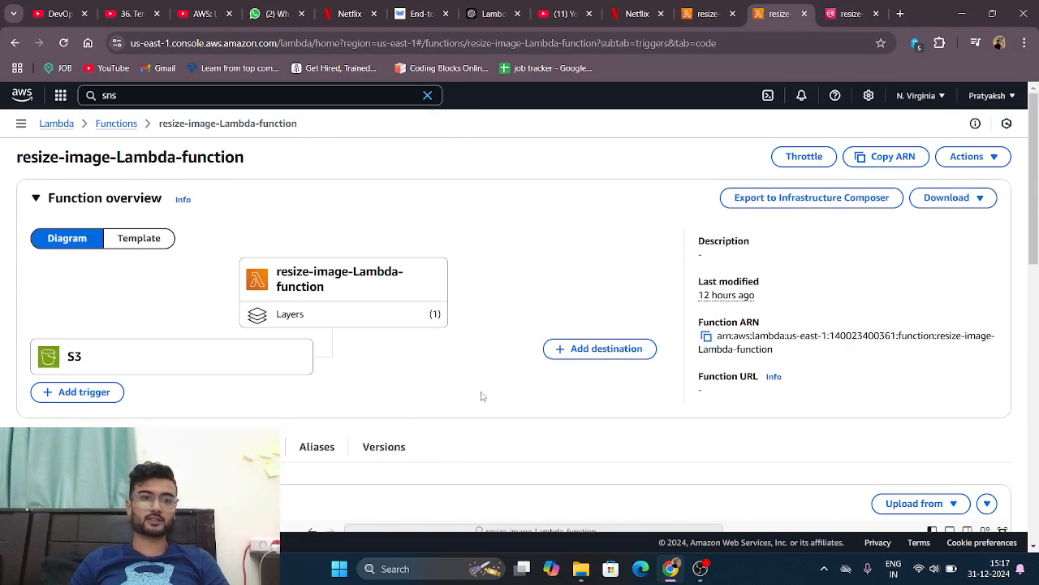
{"action": "scroll", "coordinate": [483, 395], "scroll_direction": "down", "scroll_amount": 4}
{"action": "scroll", "coordinate": [393, 403], "scroll_direction": "down", "scroll_amount": 10}
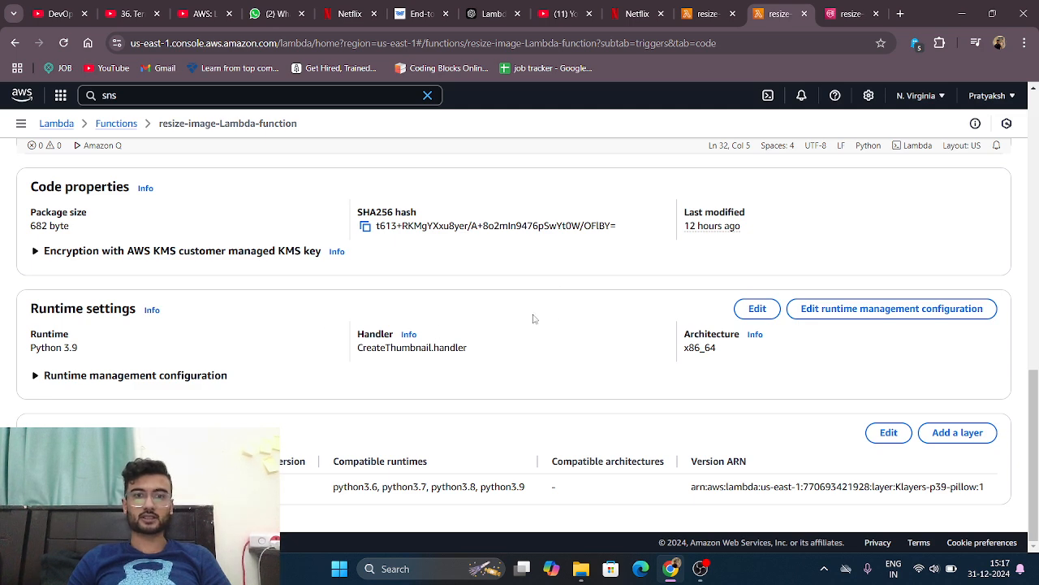
{"action": "left_click", "coordinate": [756, 310]}
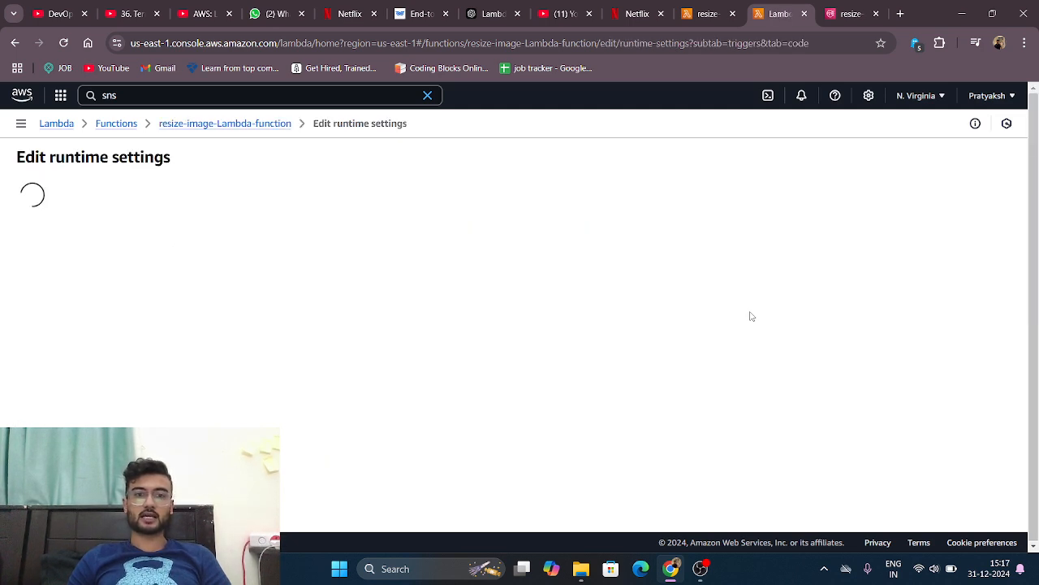
Step: Examine the Handler value CreateThumbnail.handler in the runtime settings, highlighting its file name and function name parts
{"action": "scroll", "coordinate": [406, 348], "scroll_direction": "down", "scroll_amount": 1}
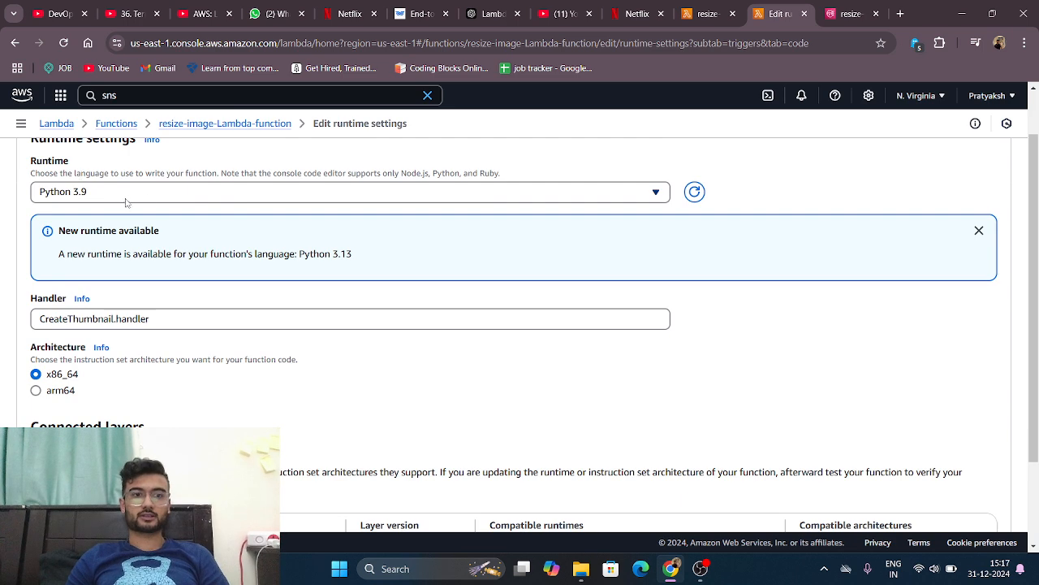
{"action": "scroll", "coordinate": [126, 203], "scroll_direction": "down", "scroll_amount": 1}
{"action": "double_click", "coordinate": [45, 249]}
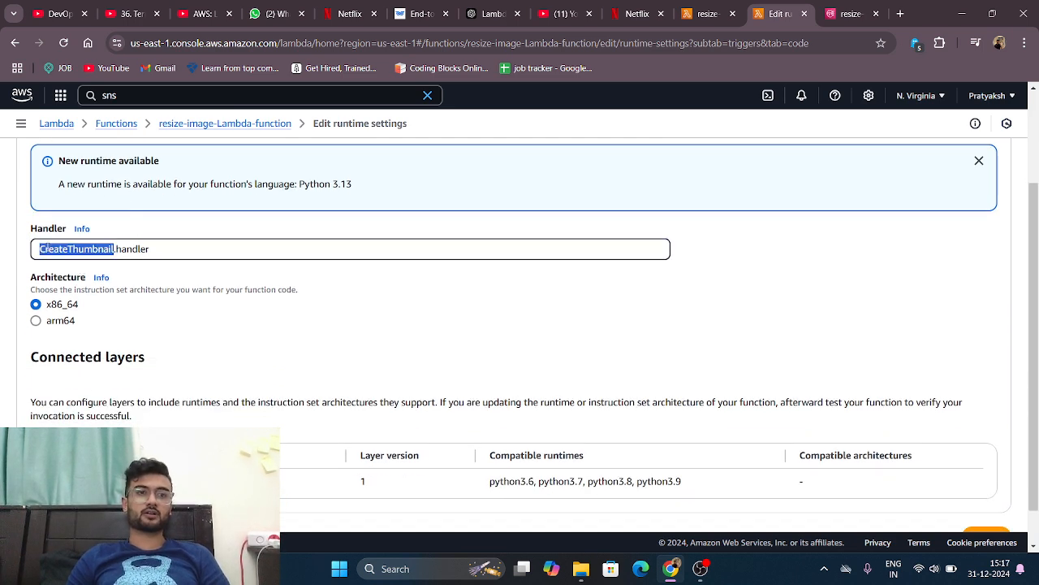
{"action": "double_click", "coordinate": [159, 249]}
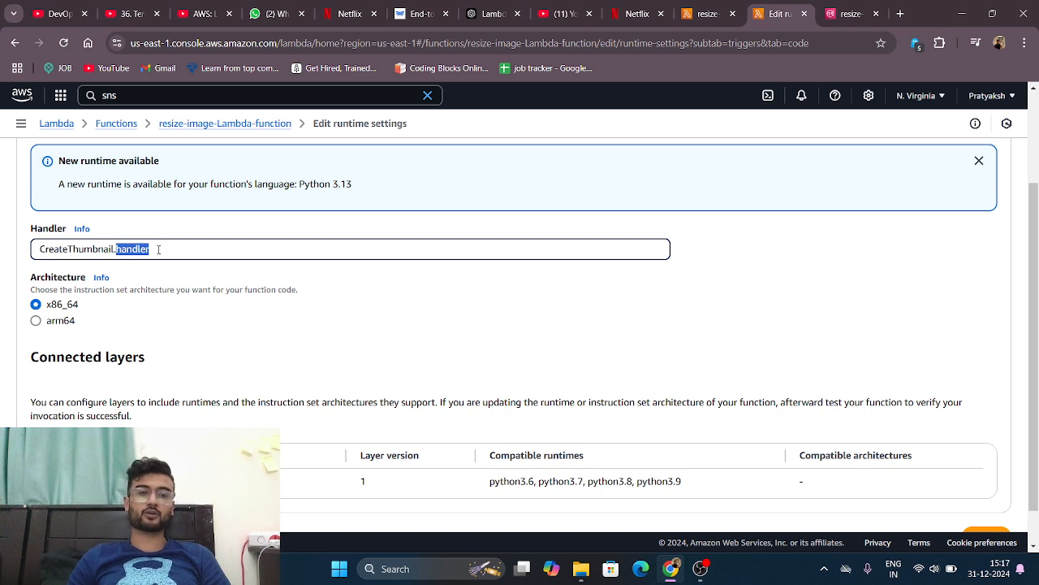
{"action": "left_click", "coordinate": [158, 249]}
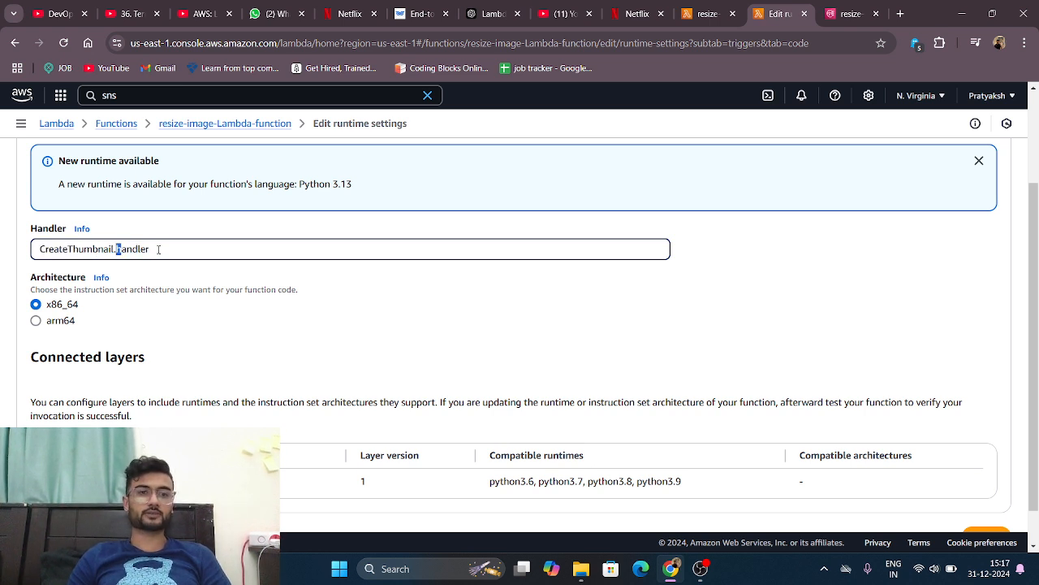
{"action": "triple_click", "coordinate": [158, 250]}
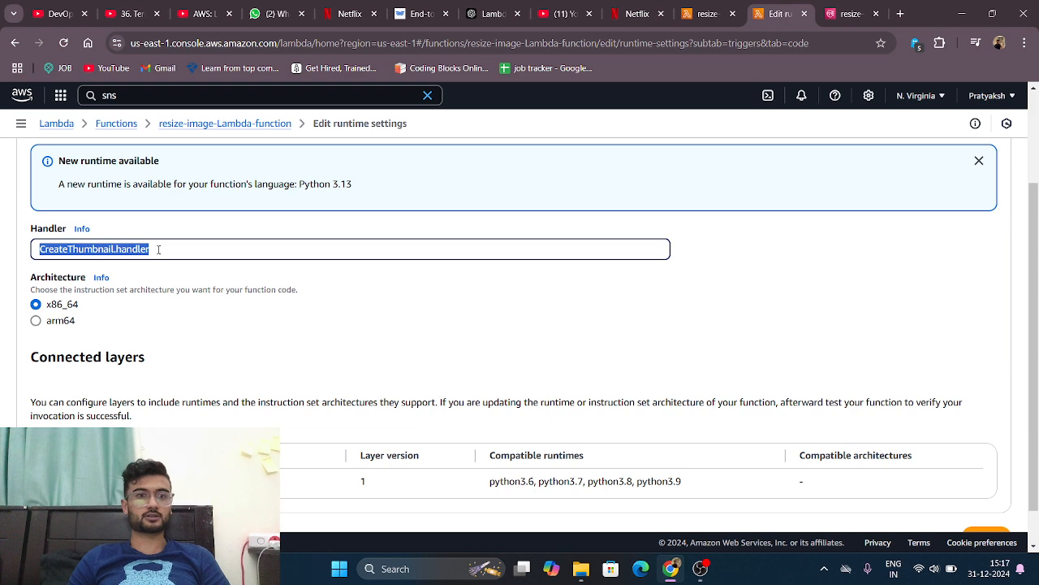
{"action": "left_click", "coordinate": [200, 257]}
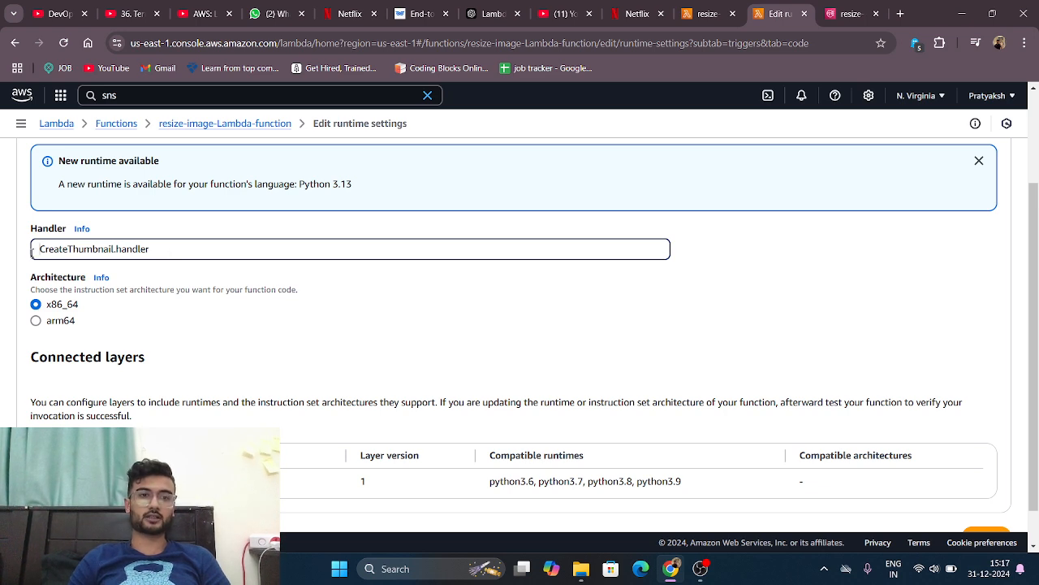
{"action": "left_click_drag", "start_coordinate": [38, 248], "coordinate": [170, 254]}
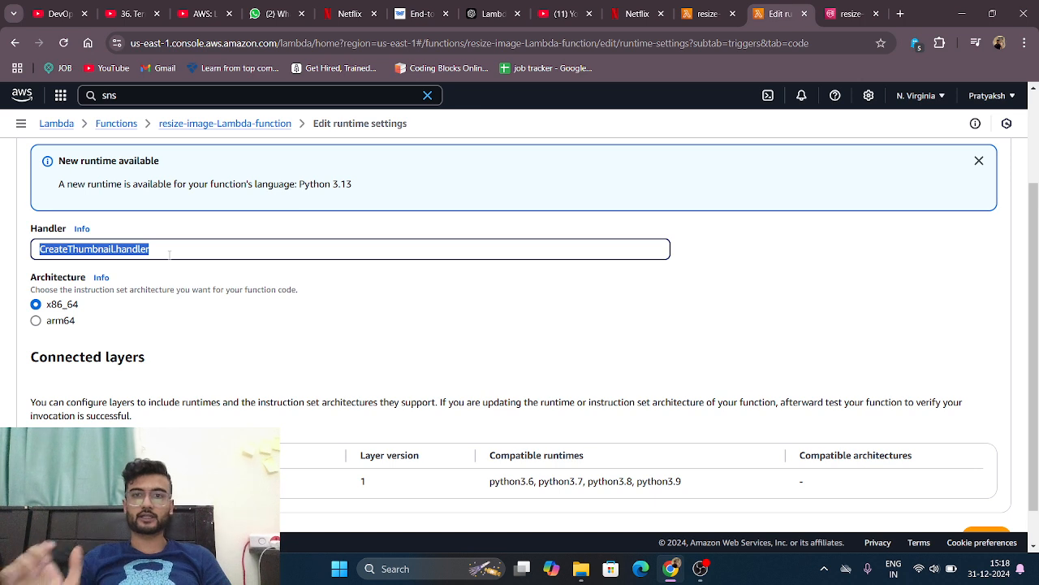
{"action": "left_click", "coordinate": [169, 254]}
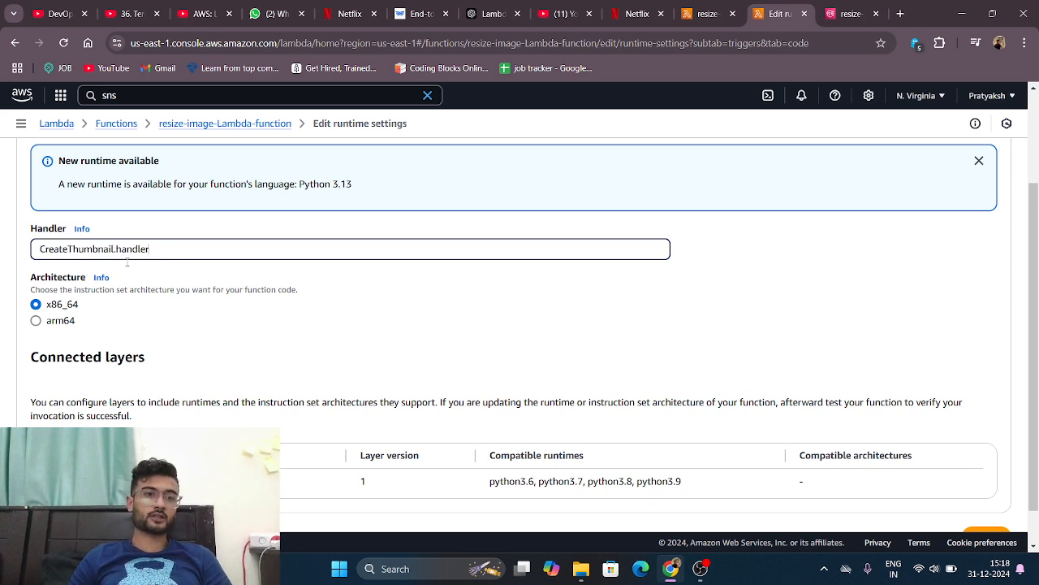
{"action": "left_click_drag", "start_coordinate": [38, 249], "coordinate": [118, 254]}
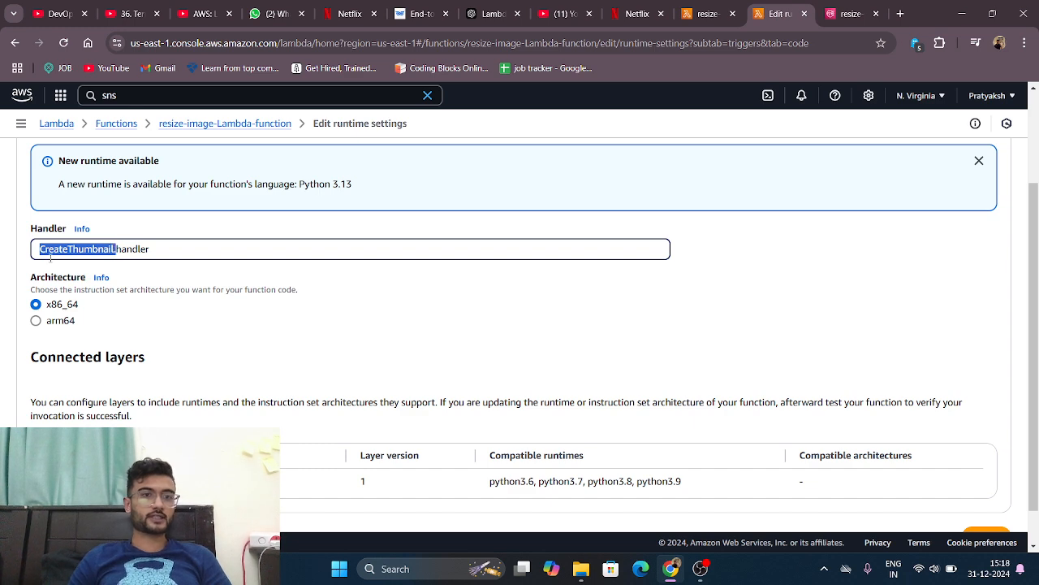
{"action": "double_click", "coordinate": [154, 254]}
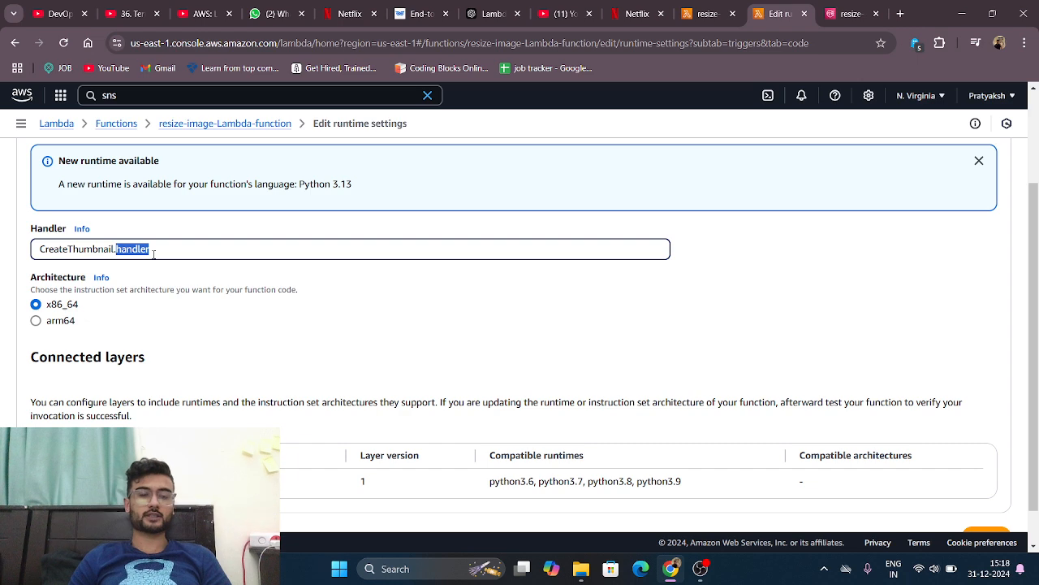
Step: Review the connected layers in the runtime settings form, leave it without saving, and highlight the Handler value CreateThumbnail.handler
{"action": "scroll", "coordinate": [236, 276], "scroll_direction": "down", "scroll_amount": 1}
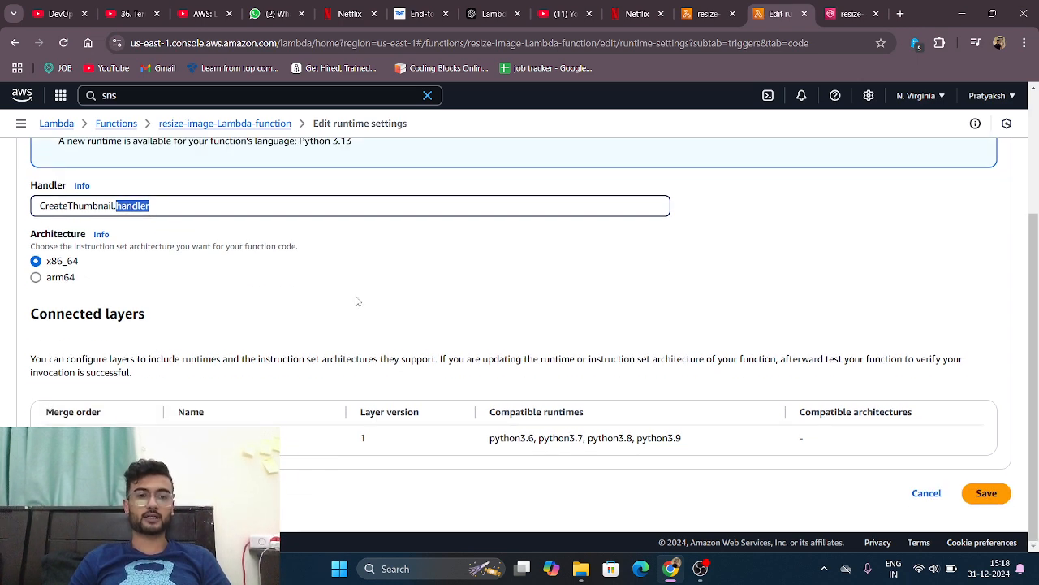
{"action": "scroll", "coordinate": [761, 374], "scroll_direction": "up", "scroll_amount": 2}
{"action": "scroll", "coordinate": [763, 375], "scroll_direction": "down", "scroll_amount": 2}
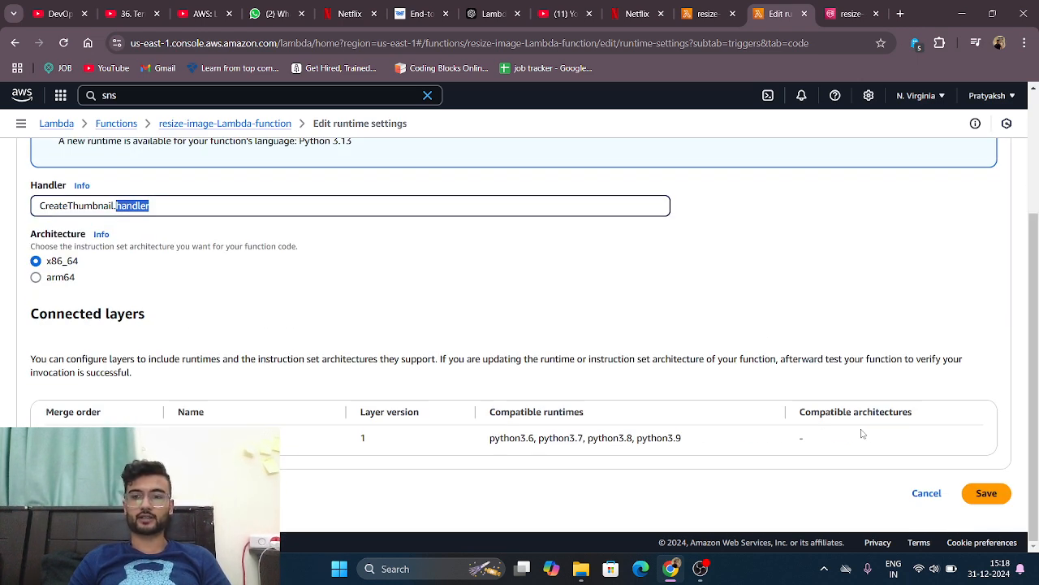
{"action": "left_click", "coordinate": [928, 497]}
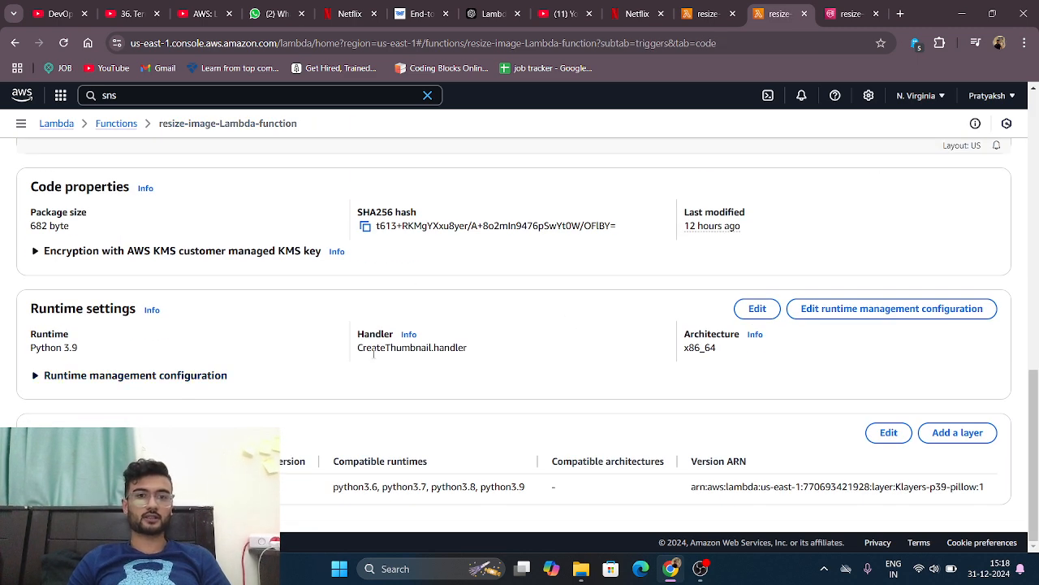
{"action": "left_click_drag", "start_coordinate": [349, 355], "coordinate": [470, 351]}
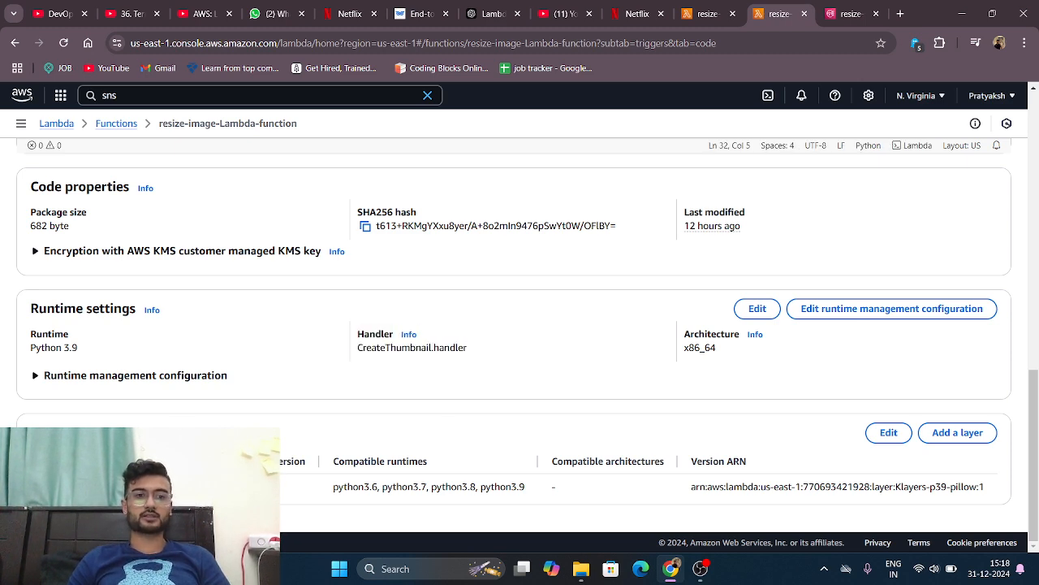
Step: Review the resize_image and handler functions in CreateThumbnail.py, and return to the function's layer information
{"action": "scroll", "coordinate": [384, 484], "scroll_direction": "up", "scroll_amount": 3}
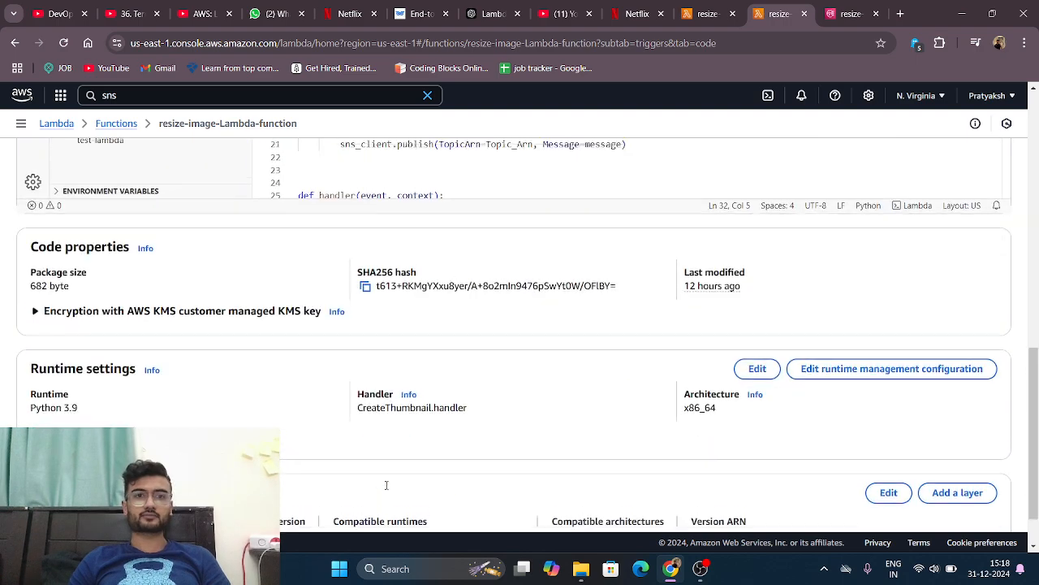
{"action": "scroll", "coordinate": [412, 249], "scroll_direction": "up", "scroll_amount": 1}
{"action": "scroll", "coordinate": [406, 249], "scroll_direction": "down", "scroll_amount": 3}
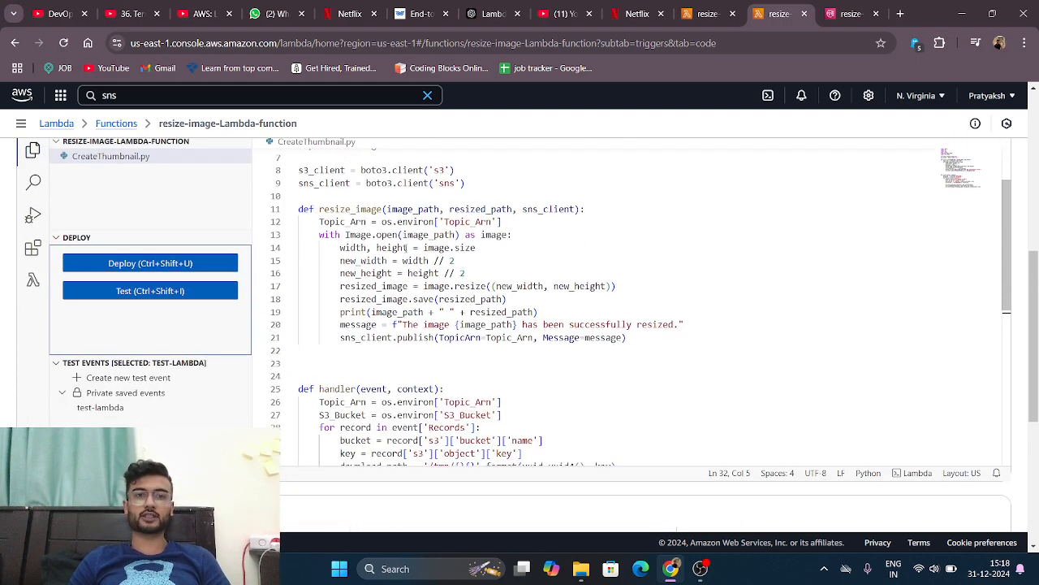
{"action": "scroll", "coordinate": [406, 246], "scroll_direction": "up", "scroll_amount": 3}
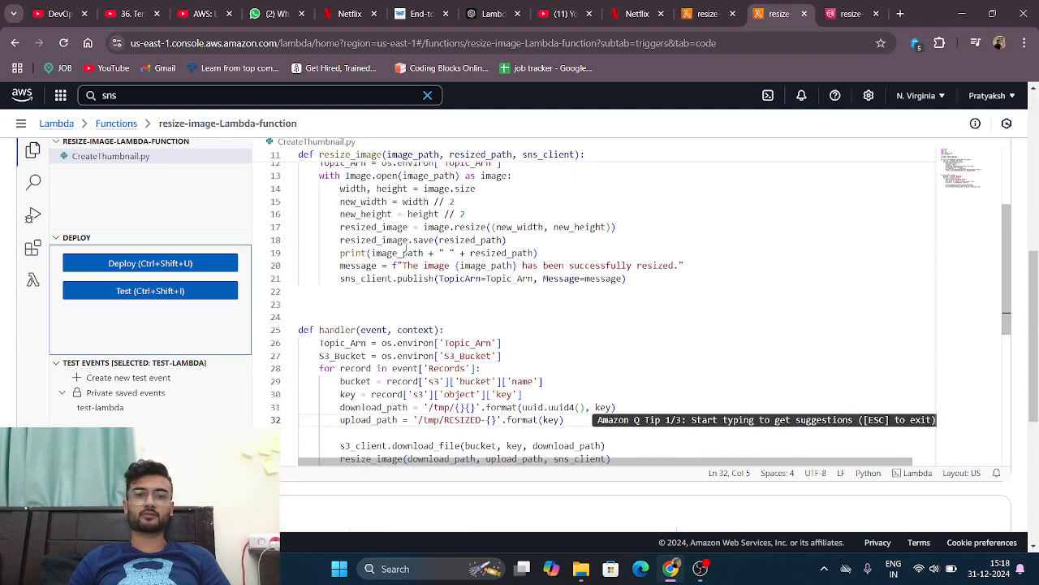
{"action": "scroll", "coordinate": [406, 247], "scroll_direction": "down", "scroll_amount": 3}
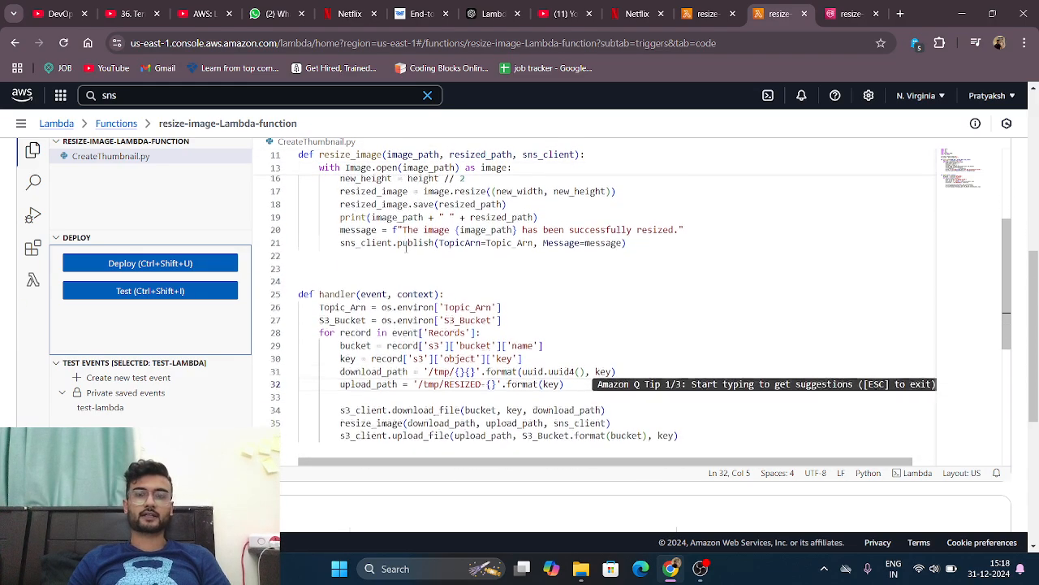
{"action": "scroll", "coordinate": [406, 249], "scroll_direction": "up", "scroll_amount": 5}
{"action": "scroll", "coordinate": [406, 249], "scroll_direction": "down", "scroll_amount": 6}
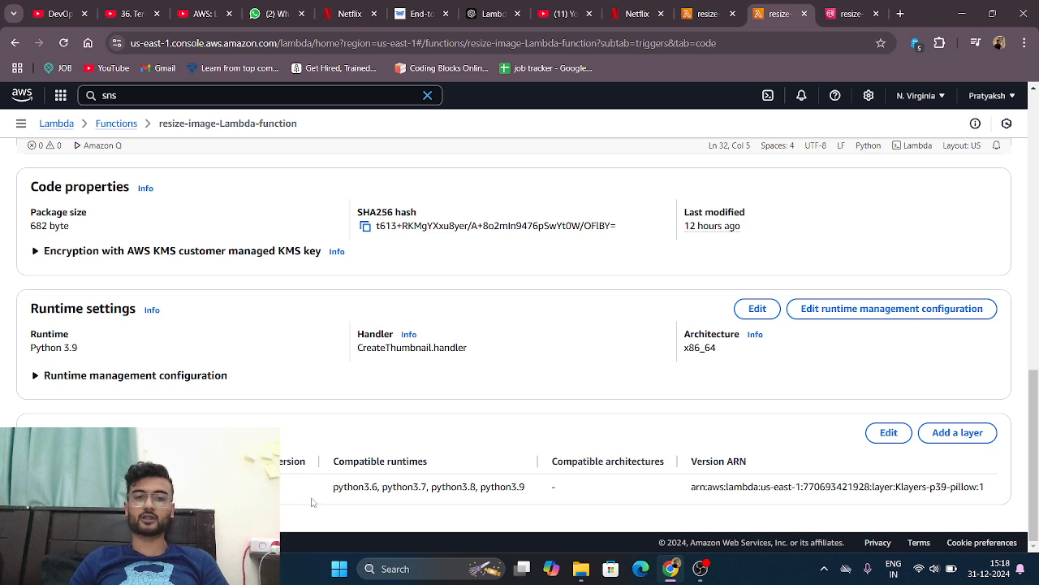
Step: Examine the compatible Python runtimes of the attached layer, and check the Layers entry in the function overview
{"action": "left_click_drag", "start_coordinate": [332, 487], "coordinate": [581, 484]}
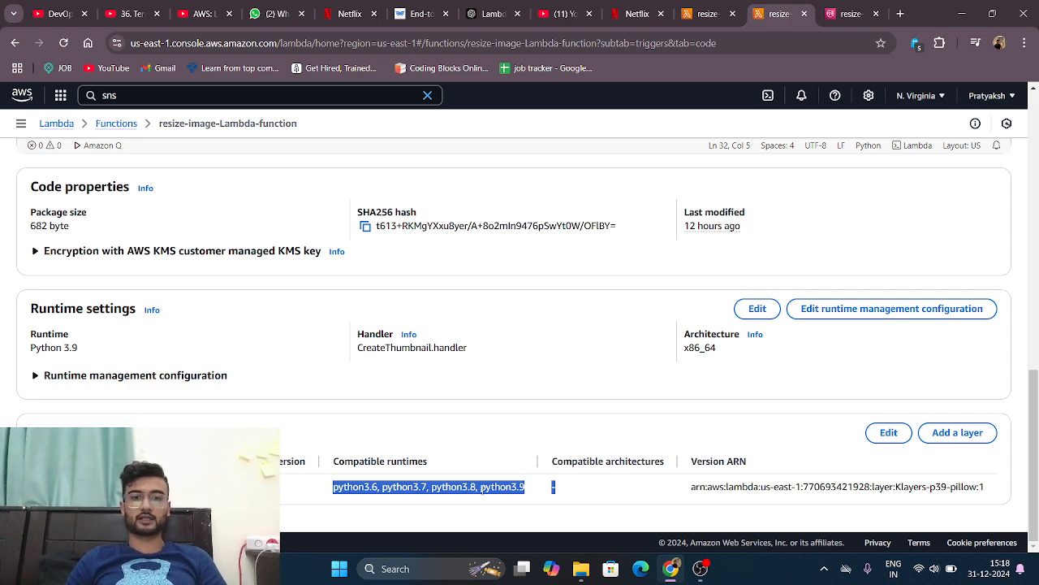
{"action": "left_click", "coordinate": [397, 483]}
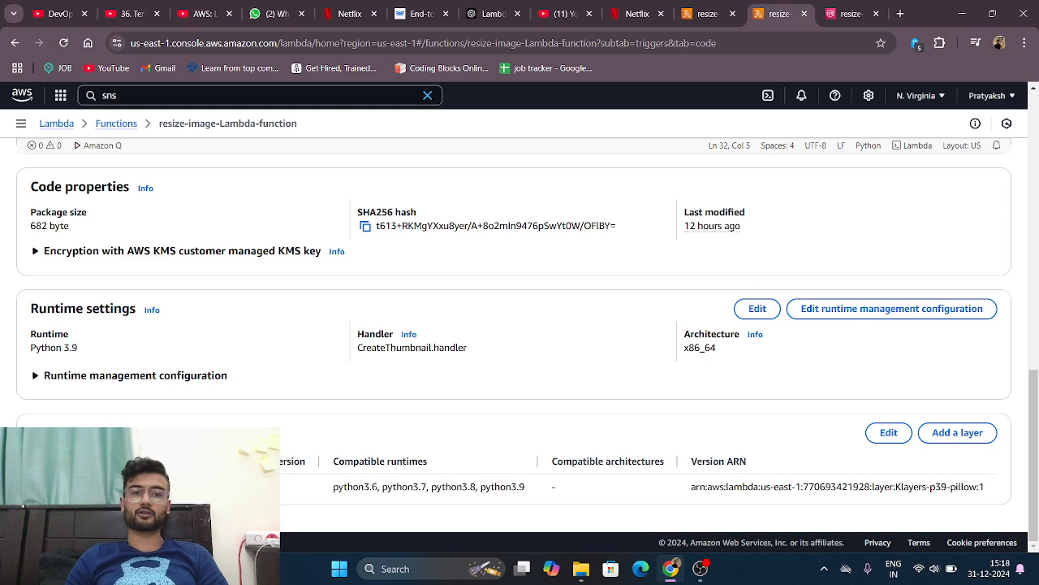
{"action": "scroll", "coordinate": [608, 390], "scroll_direction": "up", "scroll_amount": 10}
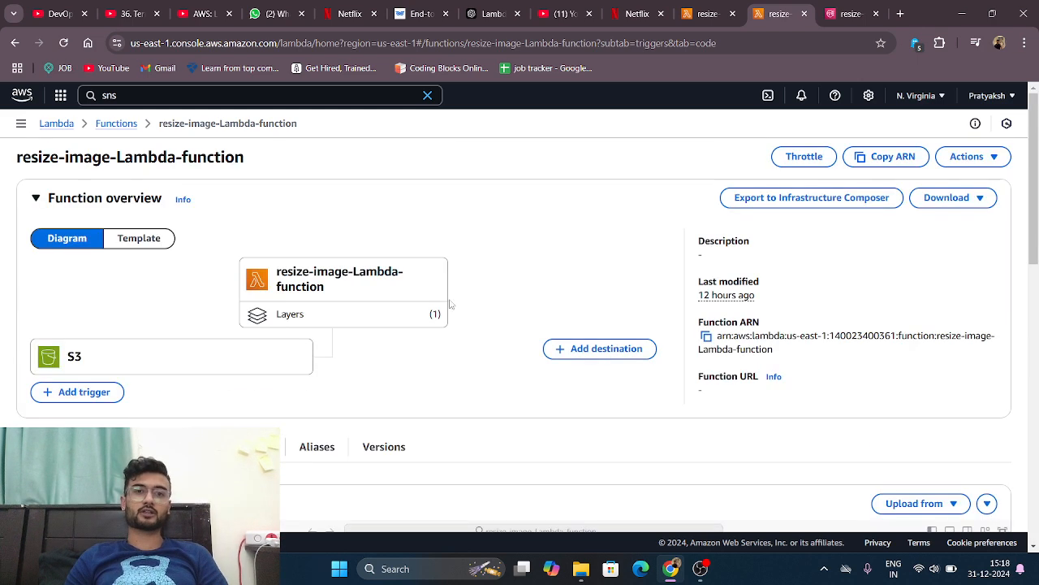
{"action": "scroll", "coordinate": [536, 397], "scroll_direction": "down", "scroll_amount": 10}
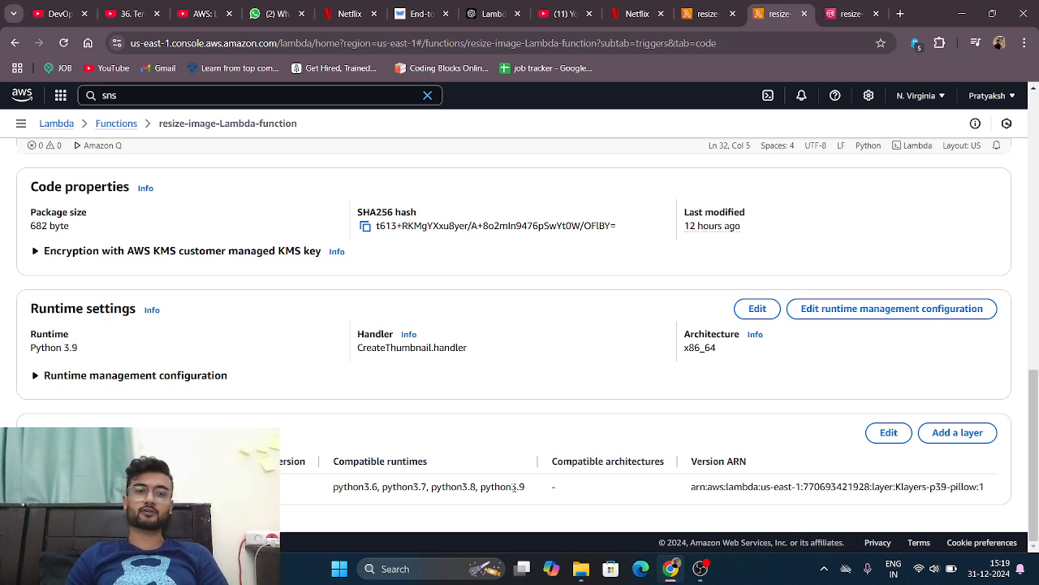
Step: Inspect the Klayers-p39-pillow layer in the function's layer editor, and leave without saving
{"action": "left_click", "coordinate": [888, 432]}
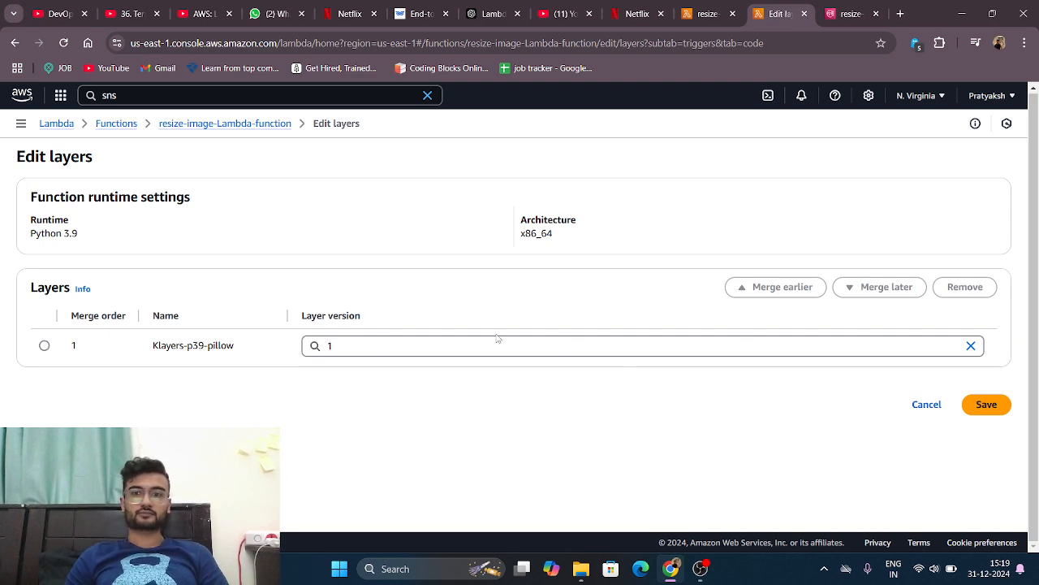
{"action": "left_click", "coordinate": [43, 346]}
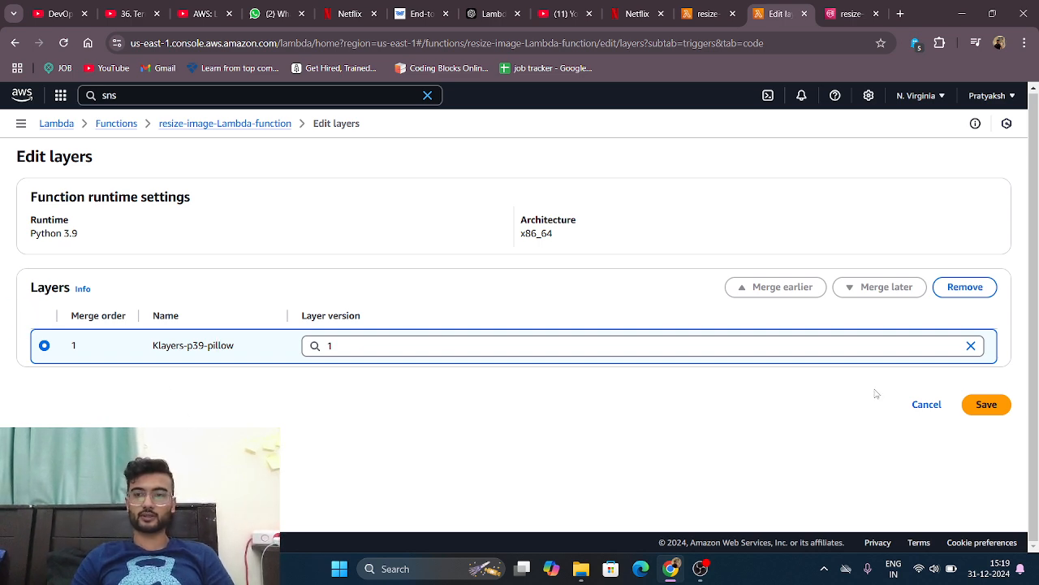
{"action": "left_click", "coordinate": [932, 407]}
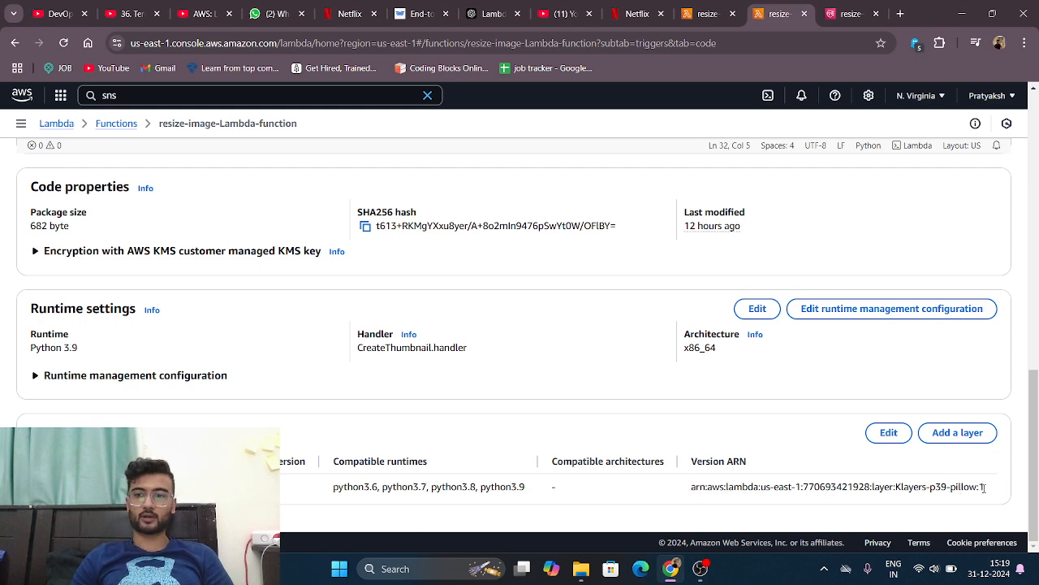
Step: Try adding a layer by ARN using the Klayers-p39-pillow layer's copied version ARN, and cancel the form
{"action": "left_click_drag", "start_coordinate": [985, 487], "coordinate": [684, 497]}
{"action": "key", "text": "ctrl+c"}
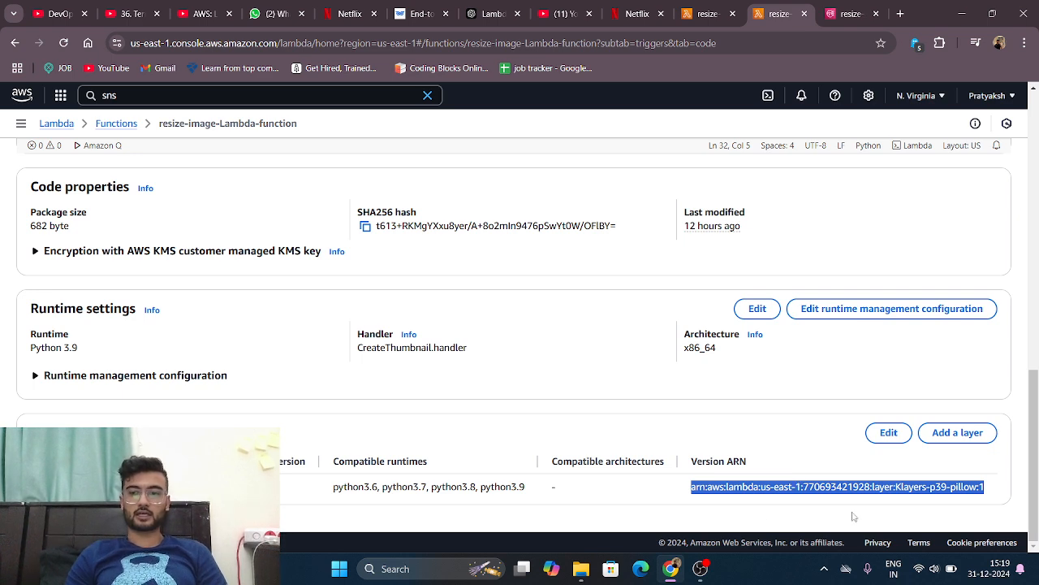
{"action": "left_click", "coordinate": [844, 459]}
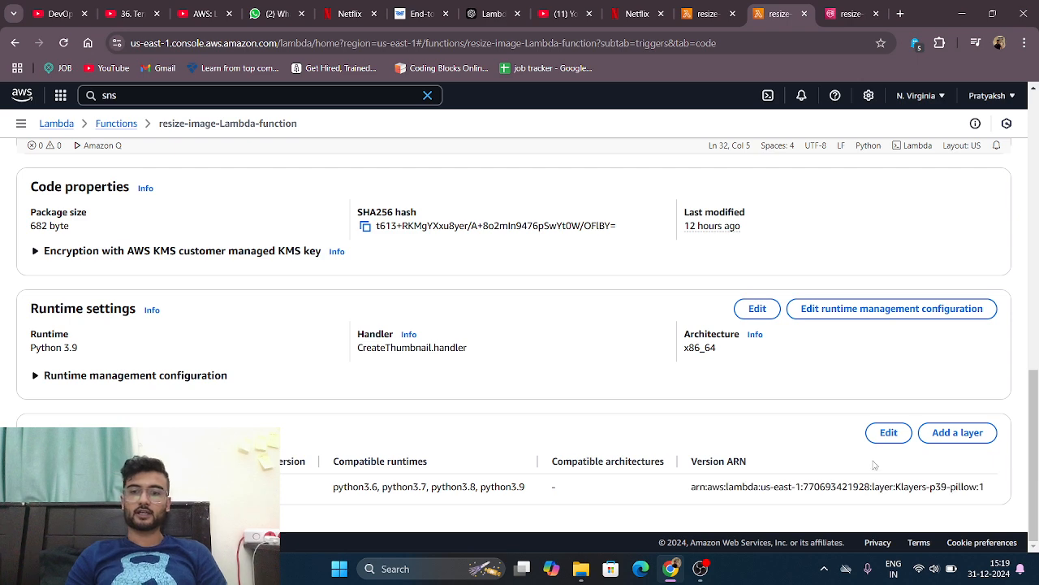
{"action": "left_click", "coordinate": [958, 433]}
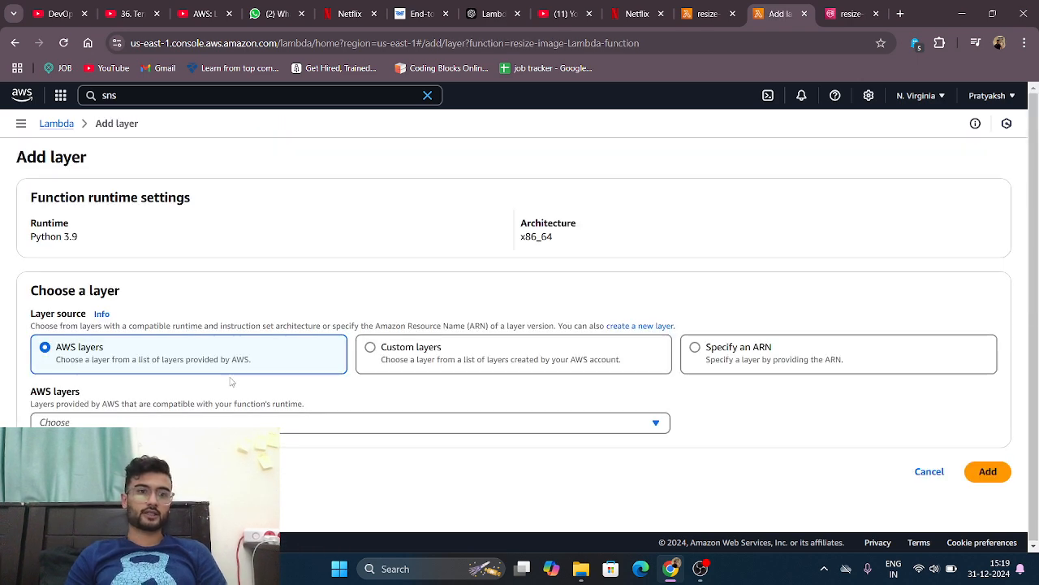
{"action": "left_click", "coordinate": [729, 350]}
{"action": "left_click", "coordinate": [453, 422]}
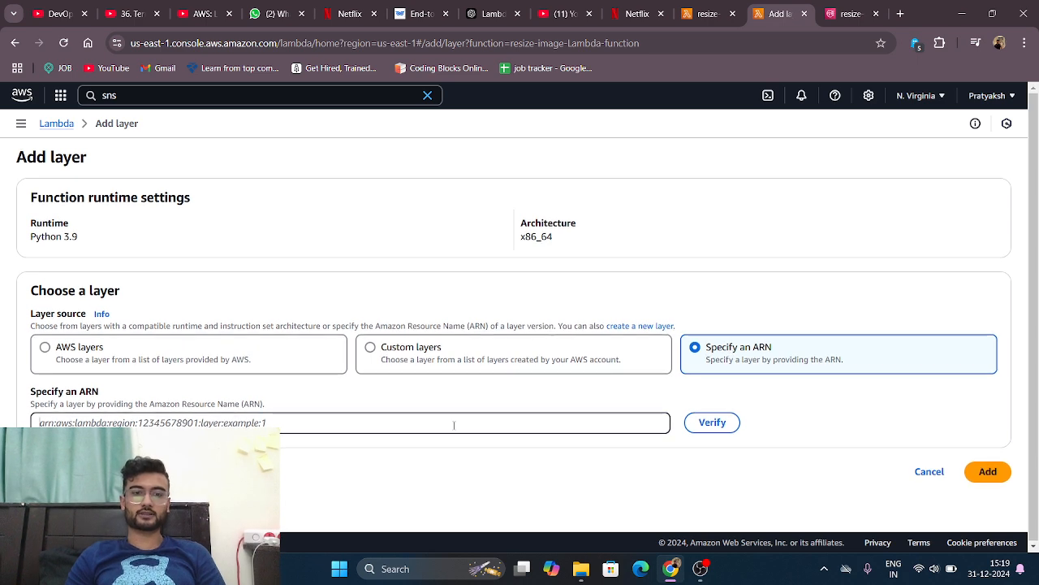
{"action": "key", "text": "ctrl+v"}
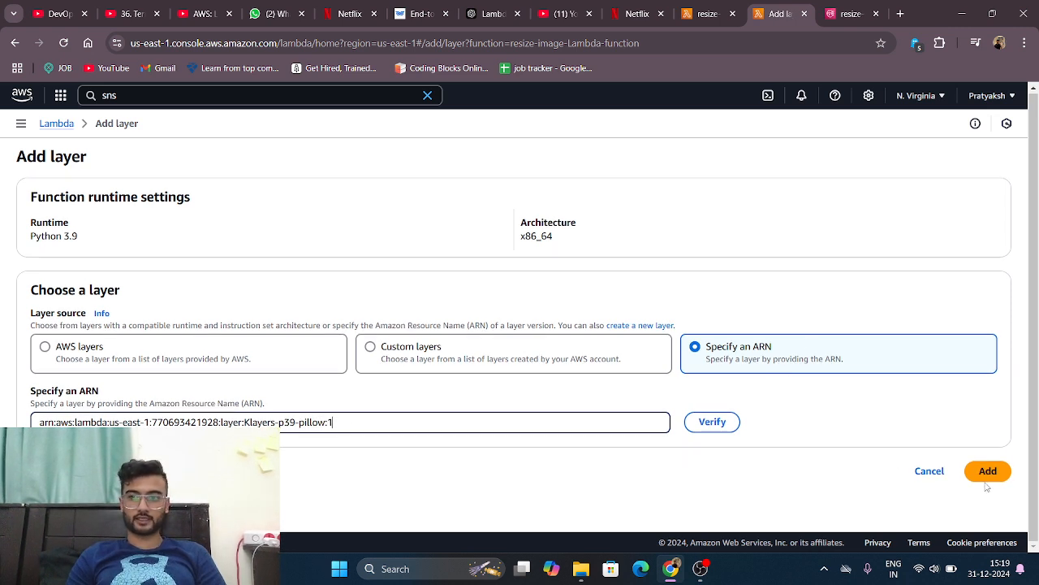
{"action": "left_click", "coordinate": [929, 471]}
Step: Return to the function's layer details and highlight the Python versions listed as compatible runtimes
{"action": "scroll", "coordinate": [946, 472], "scroll_direction": "down", "scroll_amount": 3}
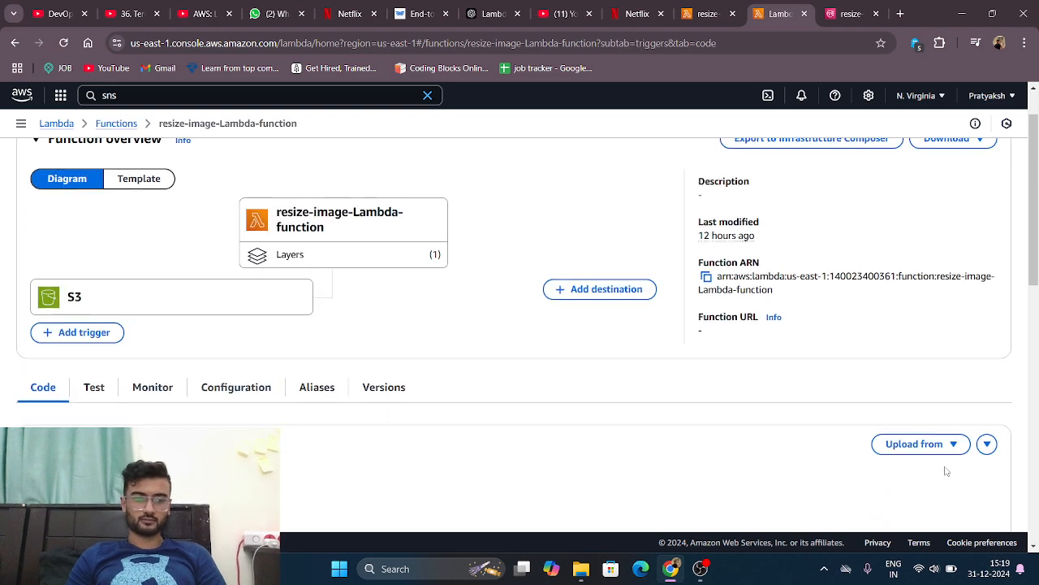
{"action": "scroll", "coordinate": [946, 471], "scroll_direction": "down", "scroll_amount": 8}
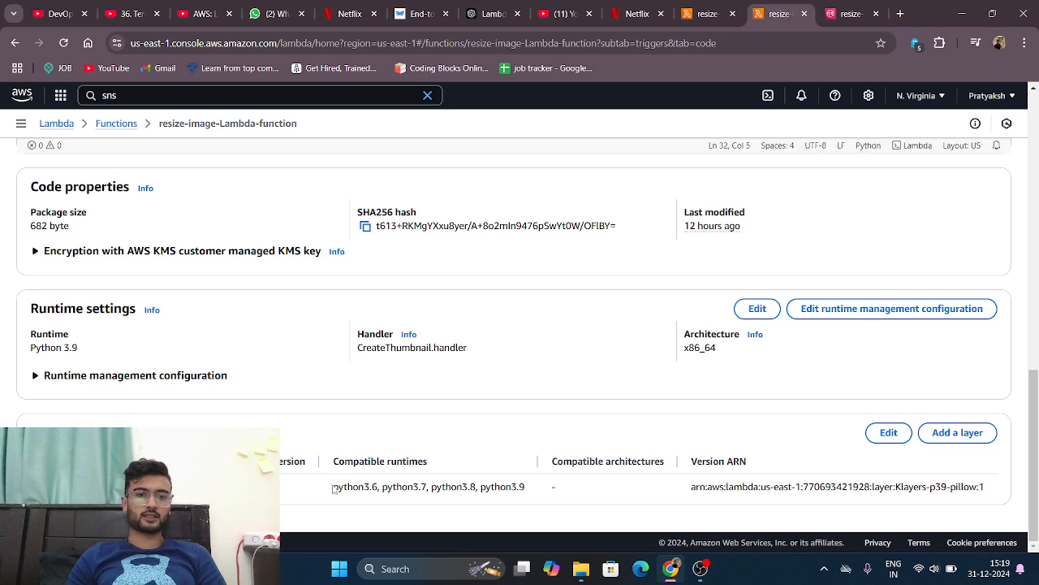
{"action": "left_click_drag", "start_coordinate": [333, 488], "coordinate": [544, 485]}
{"action": "left_click", "coordinate": [586, 495]}
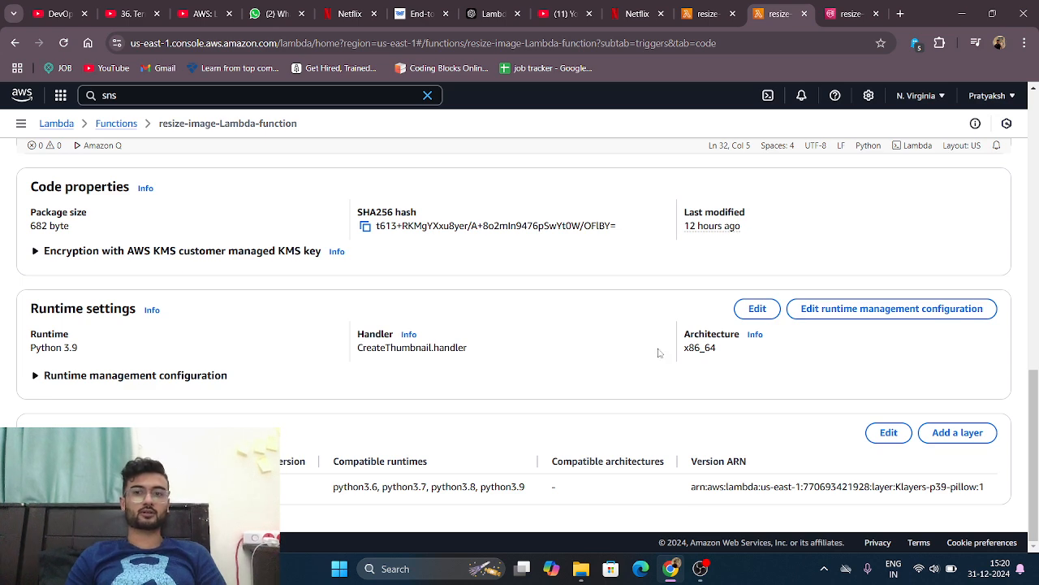
Step: Look over the function's general configuration, and open its basic settings for editing
{"action": "scroll", "coordinate": [659, 352], "scroll_direction": "up", "scroll_amount": 10}
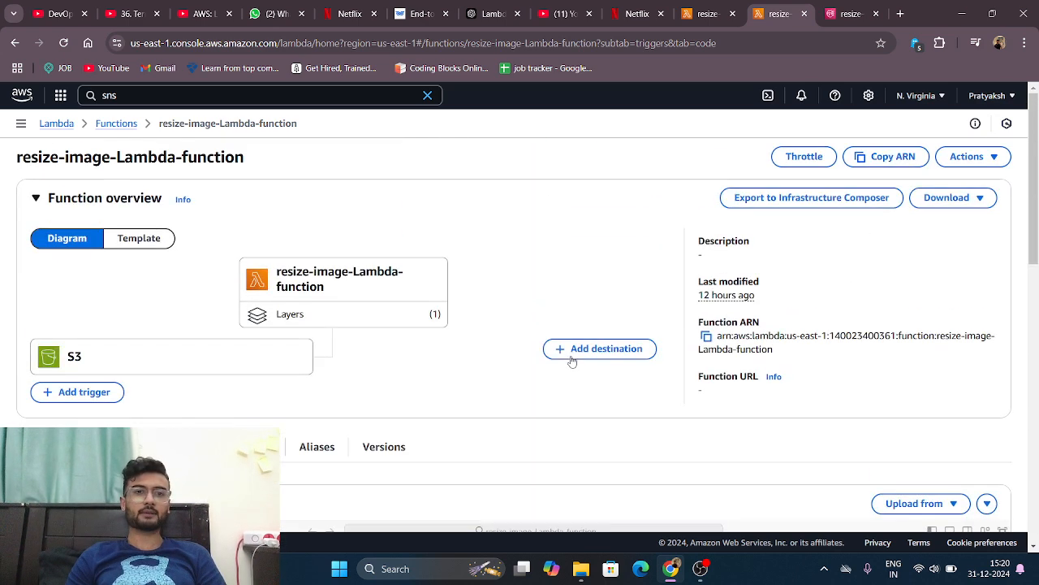
{"action": "left_click", "coordinate": [235, 447]}
{"action": "scroll", "coordinate": [236, 446], "scroll_direction": "down", "scroll_amount": 2}
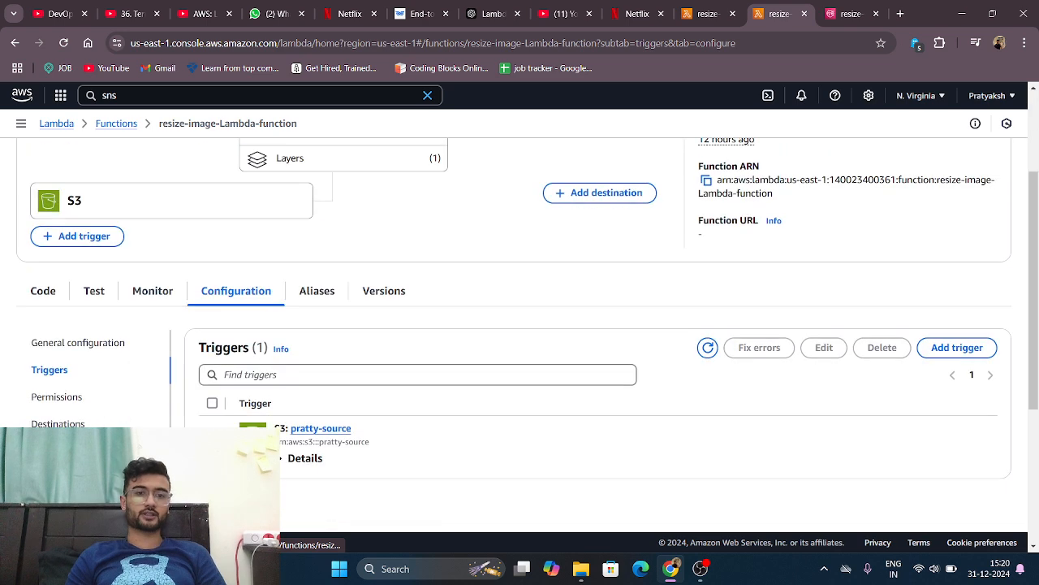
{"action": "left_click", "coordinate": [81, 342]}
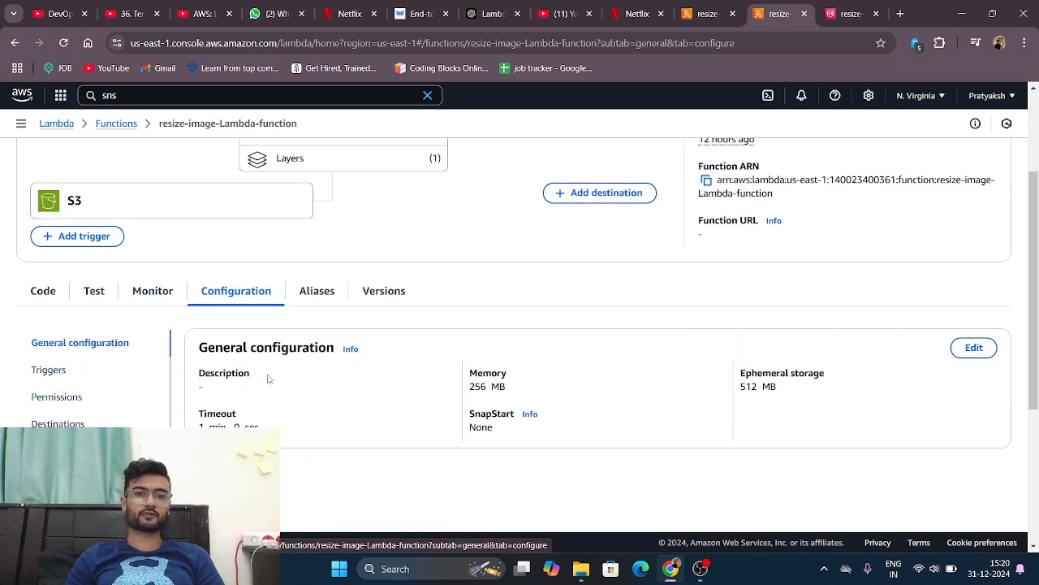
{"action": "scroll", "coordinate": [325, 369], "scroll_direction": "down", "scroll_amount": 1}
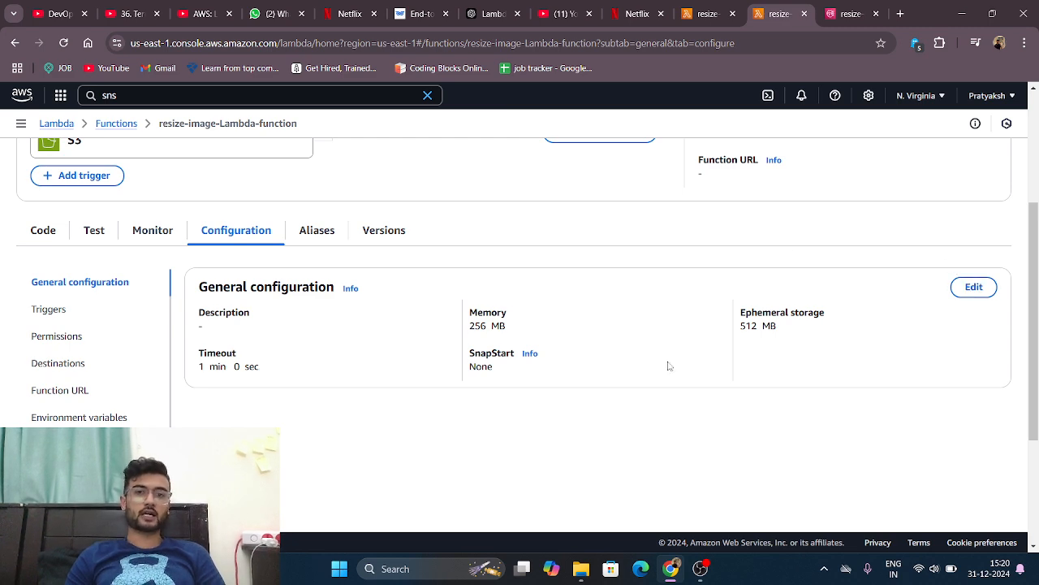
{"action": "left_click", "coordinate": [978, 289]}
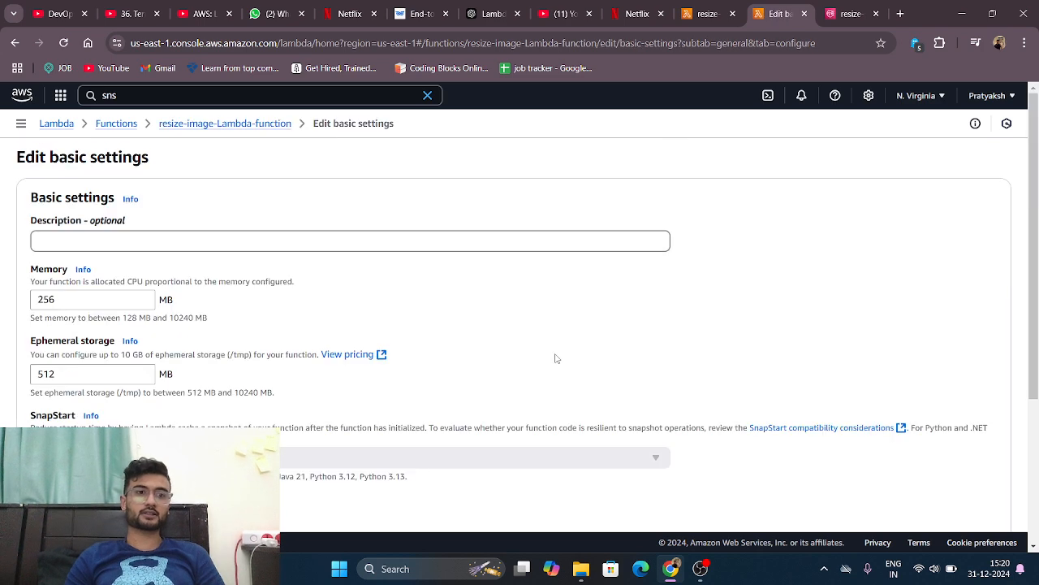
Step: Examine the memory, ephemeral storage, SnapStart, timeout and execution role fields in the function's basic settings
{"action": "scroll", "coordinate": [555, 358], "scroll_direction": "down", "scroll_amount": 1}
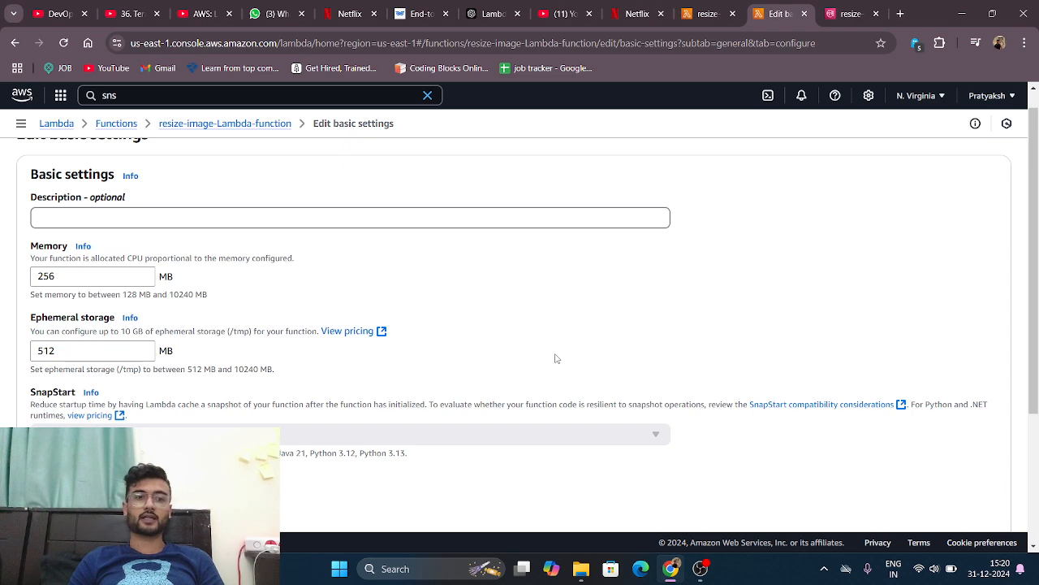
{"action": "scroll", "coordinate": [556, 358], "scroll_direction": "down", "scroll_amount": 3}
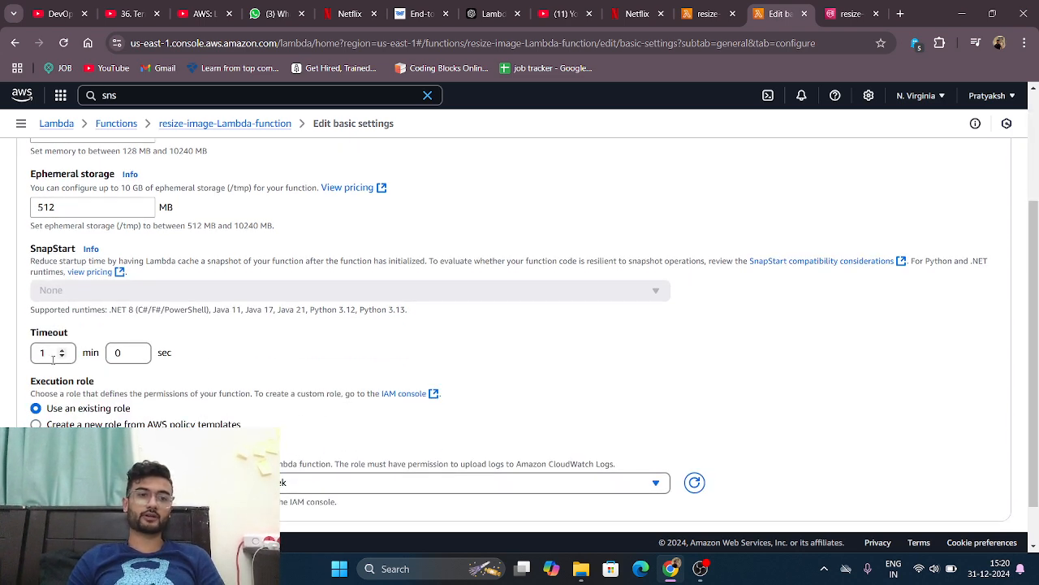
{"action": "scroll", "coordinate": [53, 360], "scroll_direction": "up", "scroll_amount": 2}
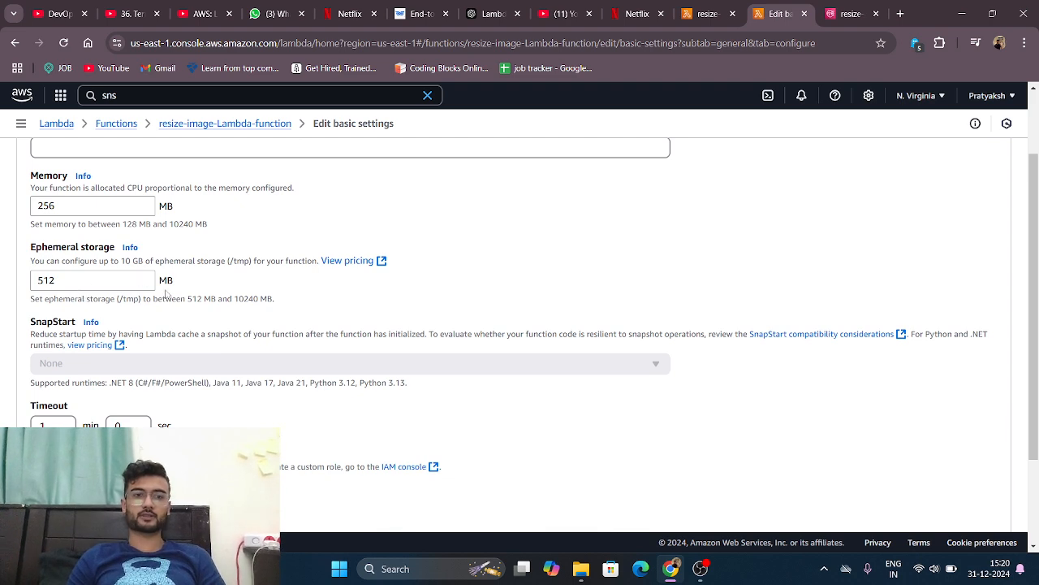
{"action": "scroll", "coordinate": [166, 294], "scroll_direction": "down", "scroll_amount": 1}
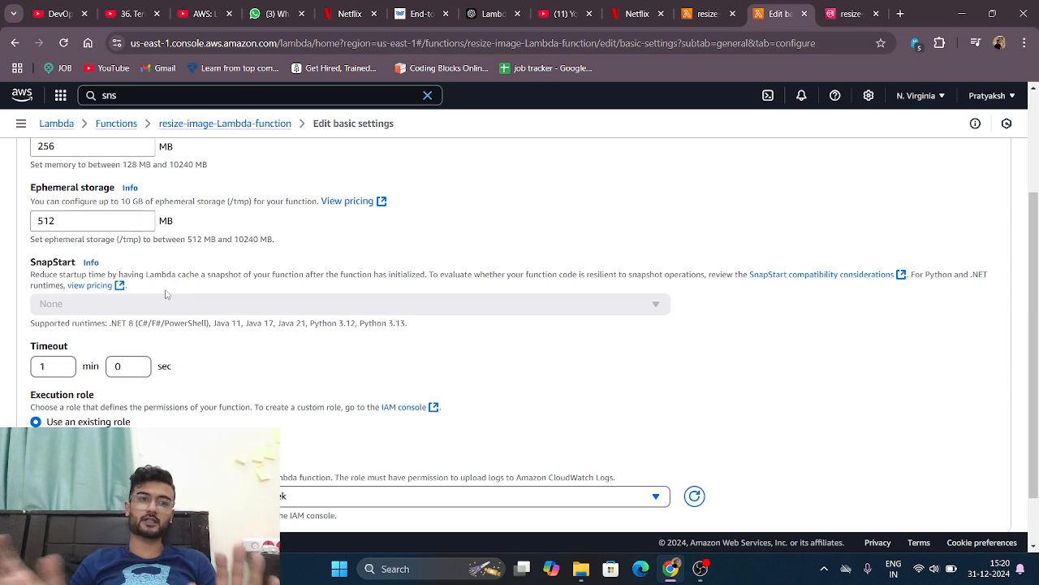
{"action": "scroll", "coordinate": [166, 294], "scroll_direction": "down", "scroll_amount": 1}
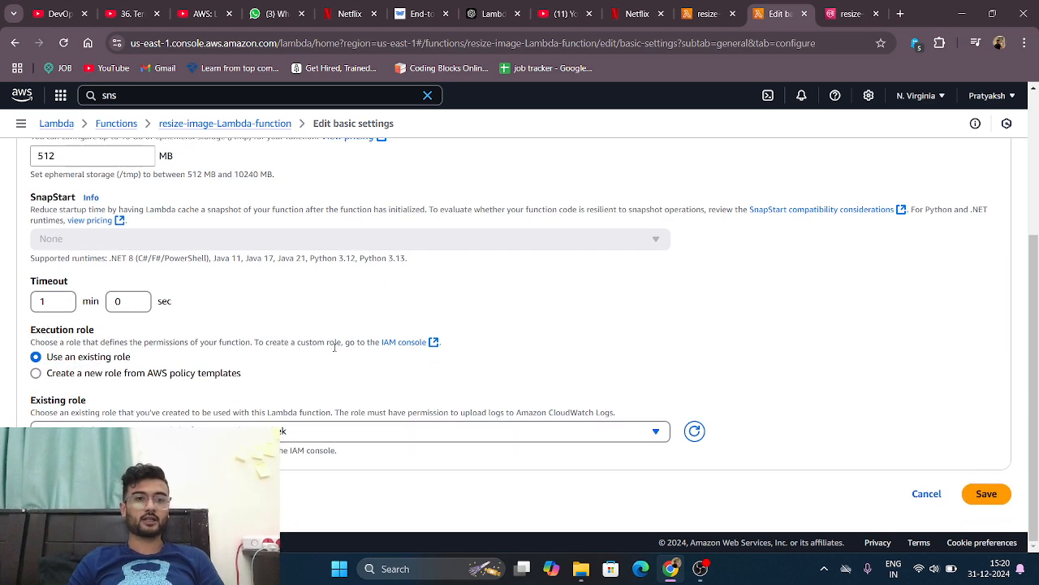
{"action": "scroll", "coordinate": [402, 282], "scroll_direction": "up", "scroll_amount": 1}
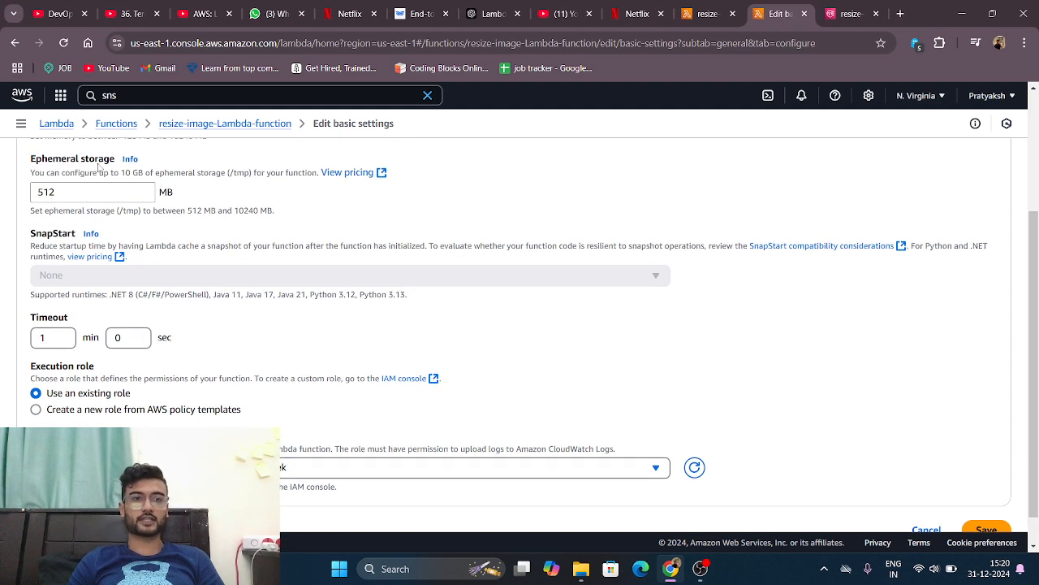
Step: Leave the basic settings without saving and point out the timeout in the function's general configuration
{"action": "left_click", "coordinate": [932, 528]}
{"action": "scroll", "coordinate": [488, 398], "scroll_direction": "down", "scroll_amount": 3}
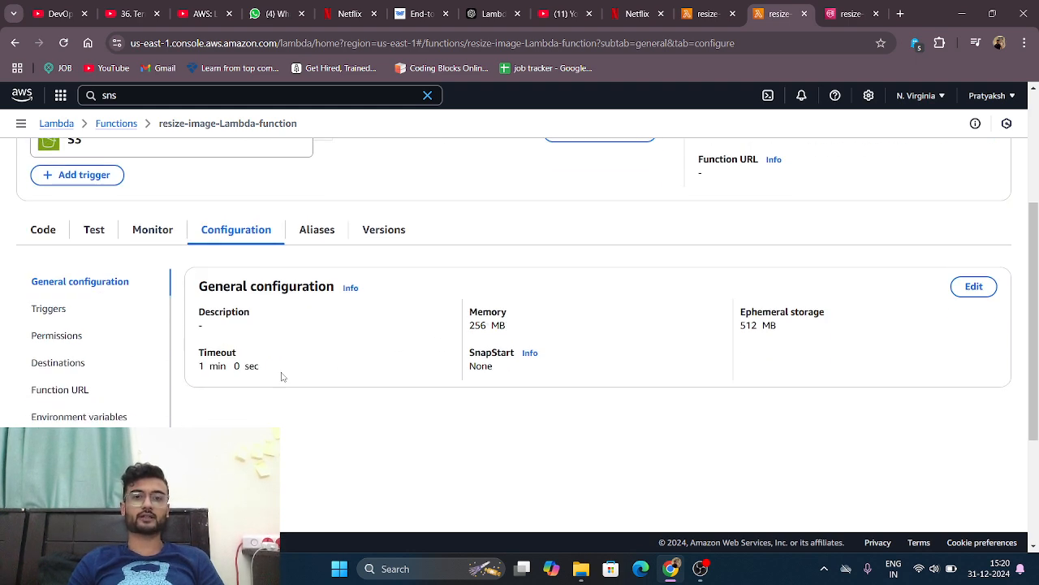
{"action": "left_click_drag", "start_coordinate": [268, 369], "coordinate": [201, 379]}
{"action": "left_click", "coordinate": [201, 379]}
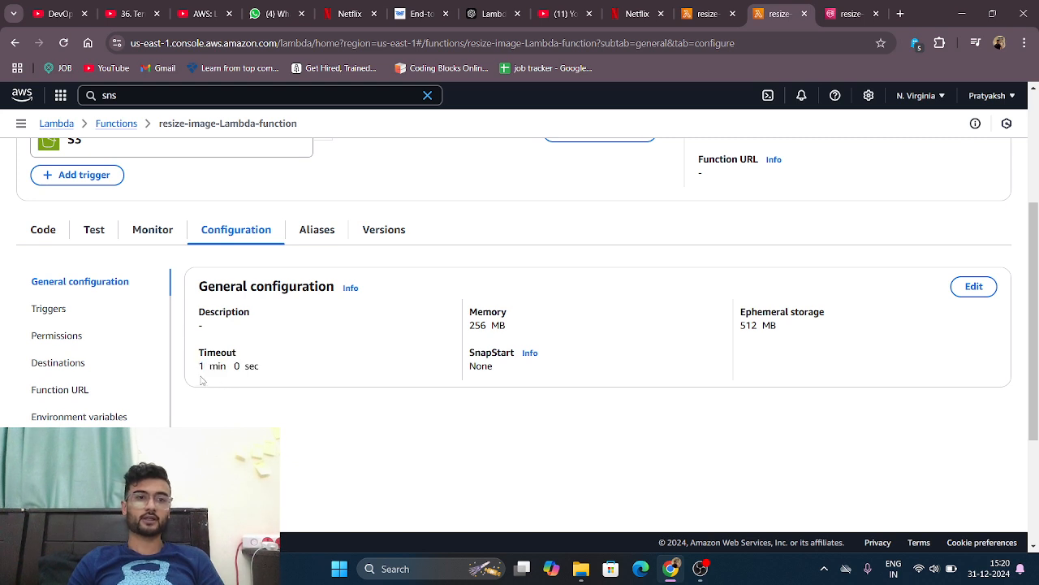
Step: Display the triggers configured for the resize-image-Lambda-function and look over the S3 entry
{"action": "left_click_drag", "start_coordinate": [61, 335], "coordinate": [55, 317]}
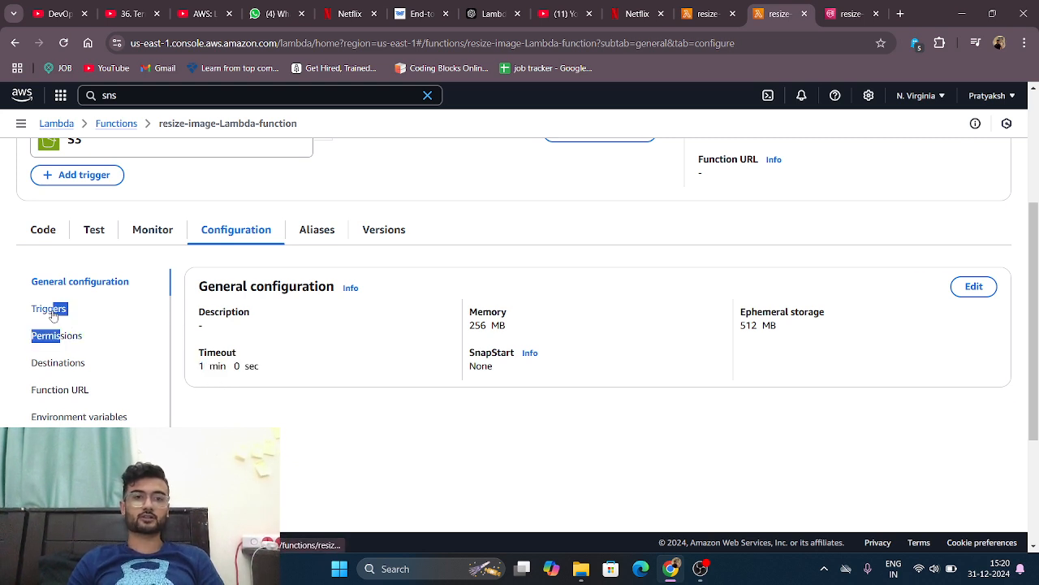
{"action": "left_click", "coordinate": [50, 309]}
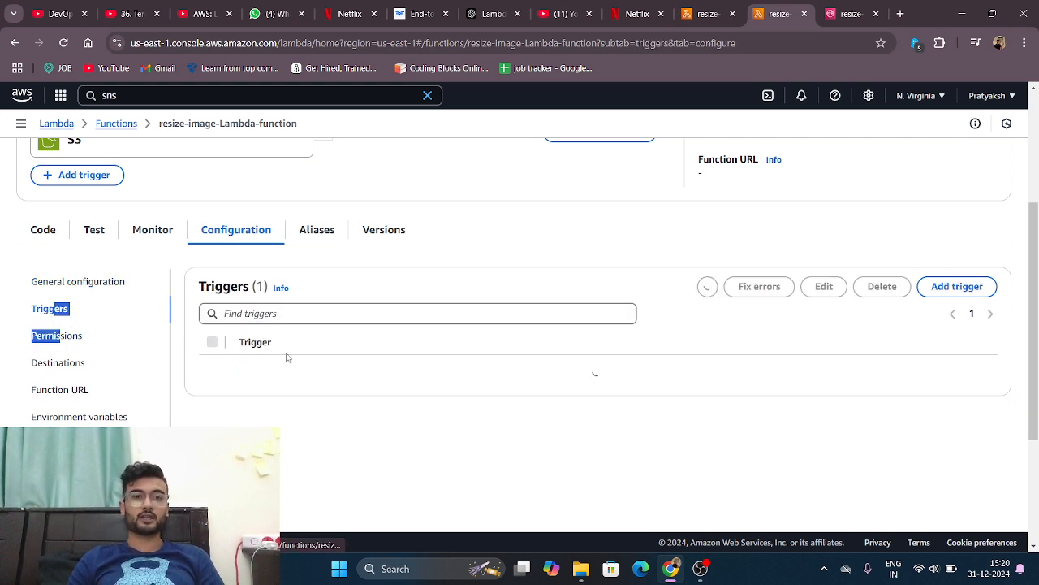
{"action": "left_click", "coordinate": [354, 434]}
{"action": "scroll", "coordinate": [138, 386], "scroll_direction": "down", "scroll_amount": 1}
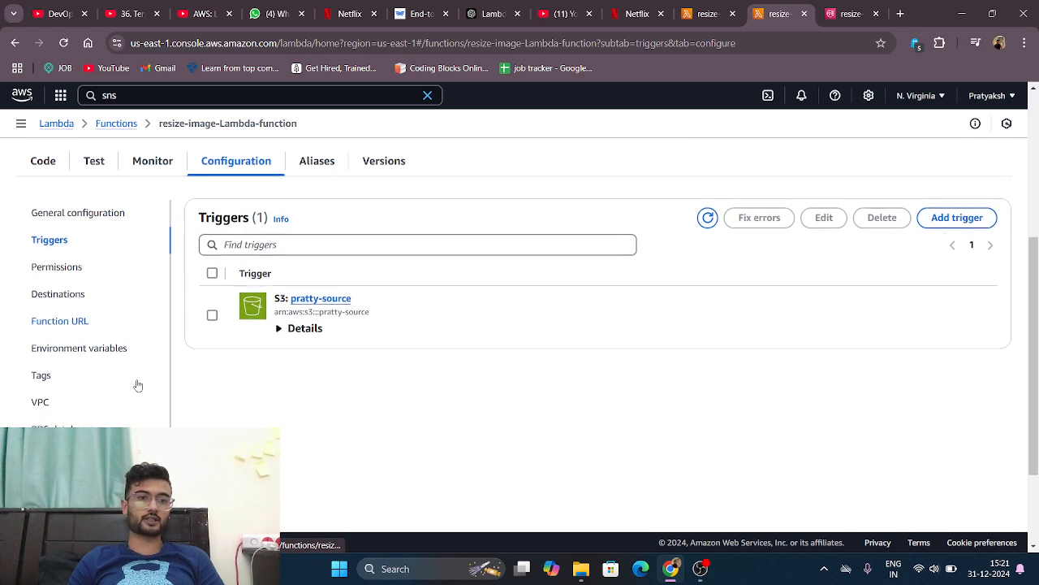
Step: Display the function's environment variables and highlight the S3_Bucket and Topic_Arn entries
{"action": "left_click", "coordinate": [89, 348]}
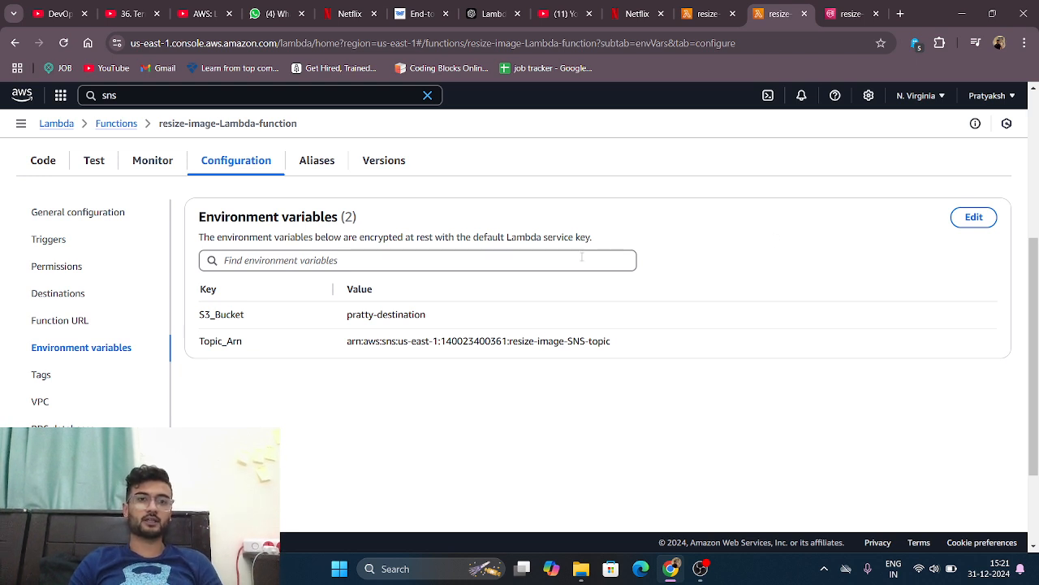
{"action": "left_click_drag", "start_coordinate": [197, 324], "coordinate": [418, 322]}
{"action": "left_click_drag", "start_coordinate": [198, 353], "coordinate": [632, 341]}
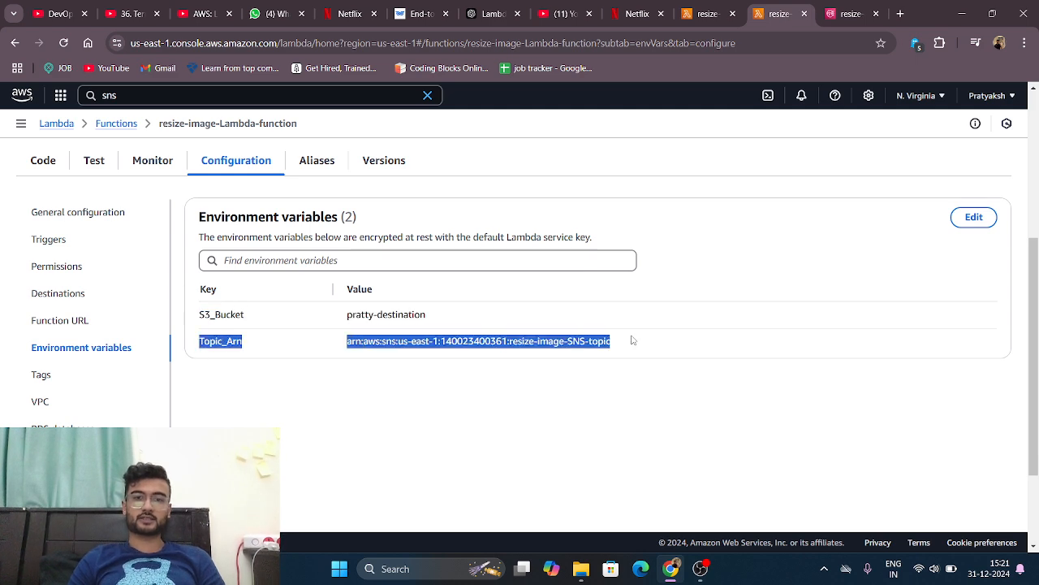
{"action": "left_click", "coordinate": [634, 341]}
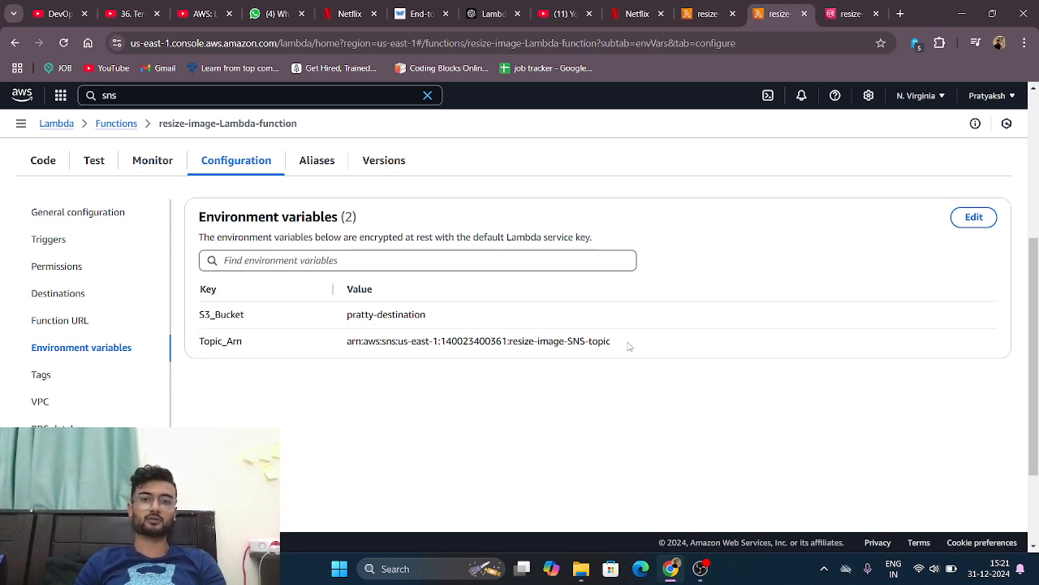
{"action": "left_click_drag", "start_coordinate": [633, 347], "coordinate": [191, 318]}
{"action": "left_click", "coordinate": [954, 255]}
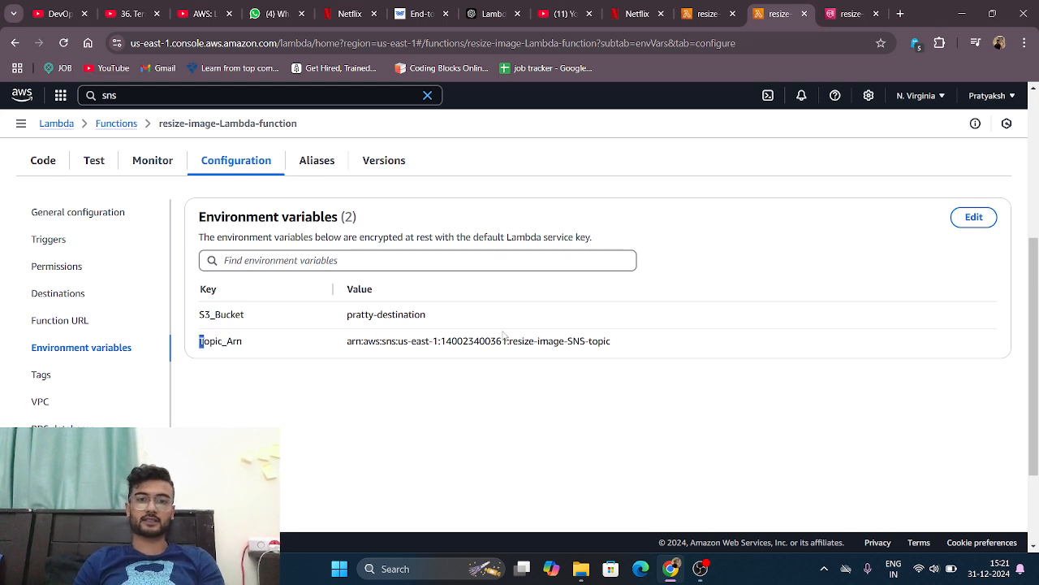
Step: Highlight the destination bucket name and the SNS topic ARN stored as values of the two environment variables
{"action": "left_click_drag", "start_coordinate": [202, 342], "coordinate": [690, 353]}
{"action": "left_click_drag", "start_coordinate": [198, 318], "coordinate": [452, 318]}
{"action": "left_click", "coordinate": [454, 318]}
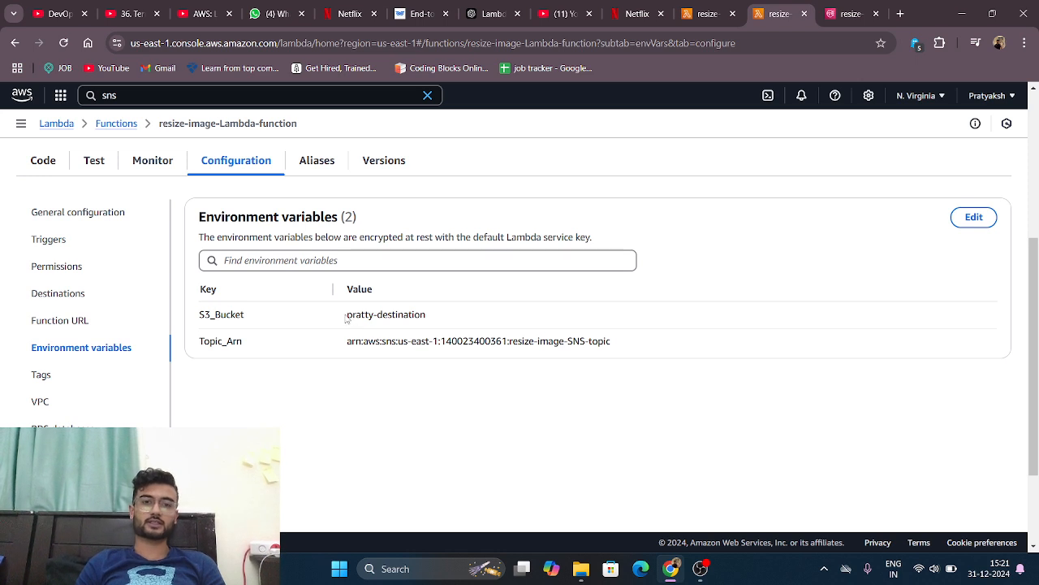
{"action": "left_click_drag", "start_coordinate": [348, 318], "coordinate": [441, 331]}
{"action": "left_click", "coordinate": [303, 365]}
{"action": "left_click_drag", "start_coordinate": [304, 364], "coordinate": [344, 344]}
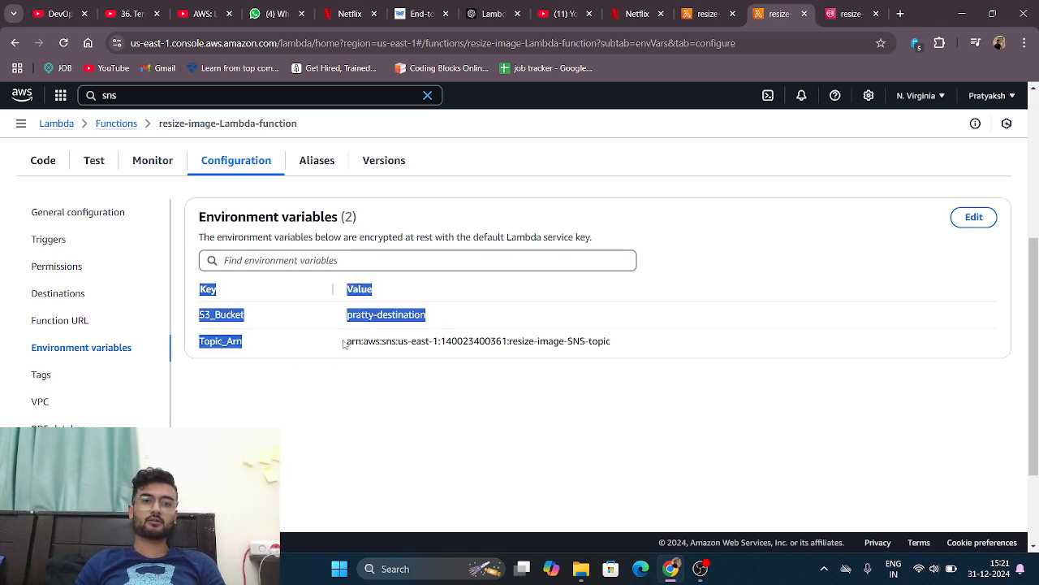
{"action": "left_click", "coordinate": [344, 347]}
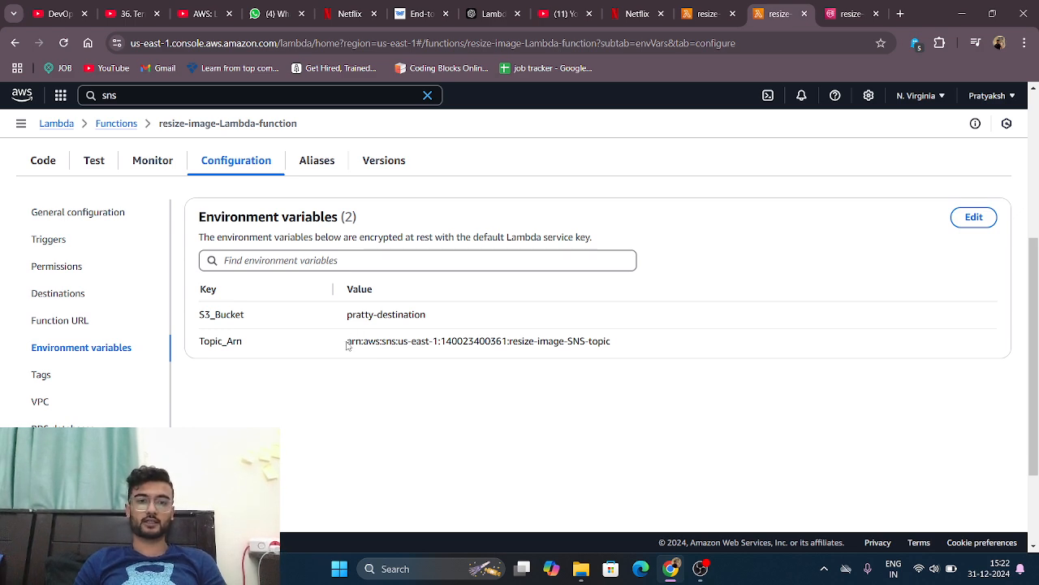
{"action": "left_click_drag", "start_coordinate": [347, 344], "coordinate": [623, 340]}
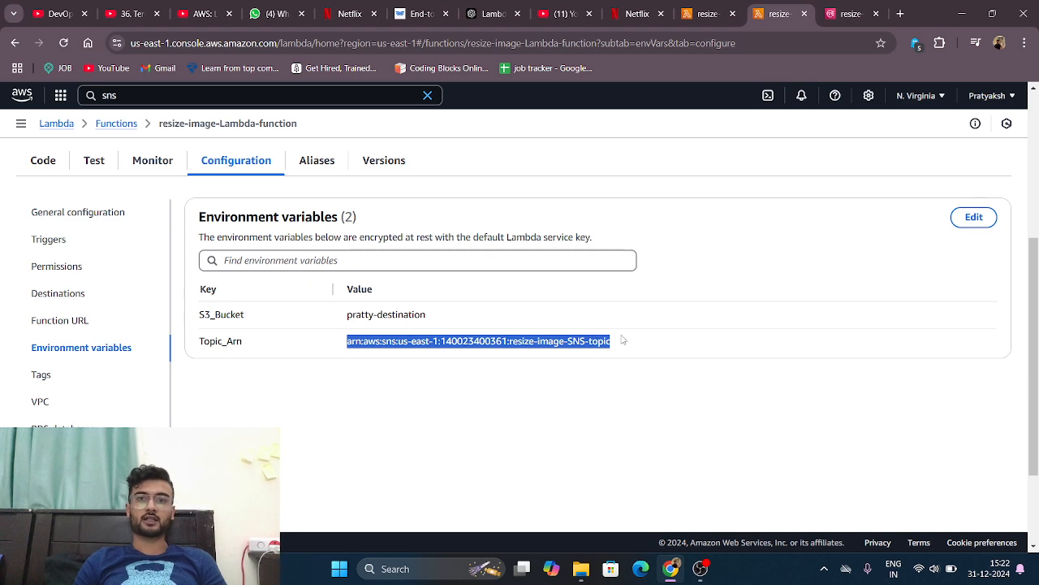
{"action": "left_click", "coordinate": [623, 339]}
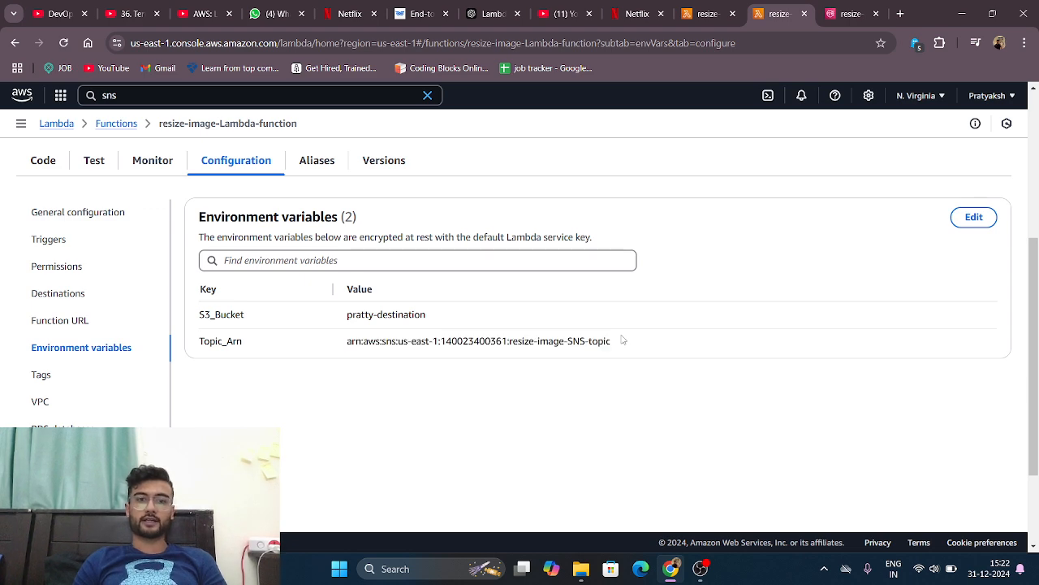
Step: Switch to the resize-image-SNS-topic page in Amazon SNS and highlight the topic's ARN in its details
{"action": "left_click", "coordinate": [841, 8]}
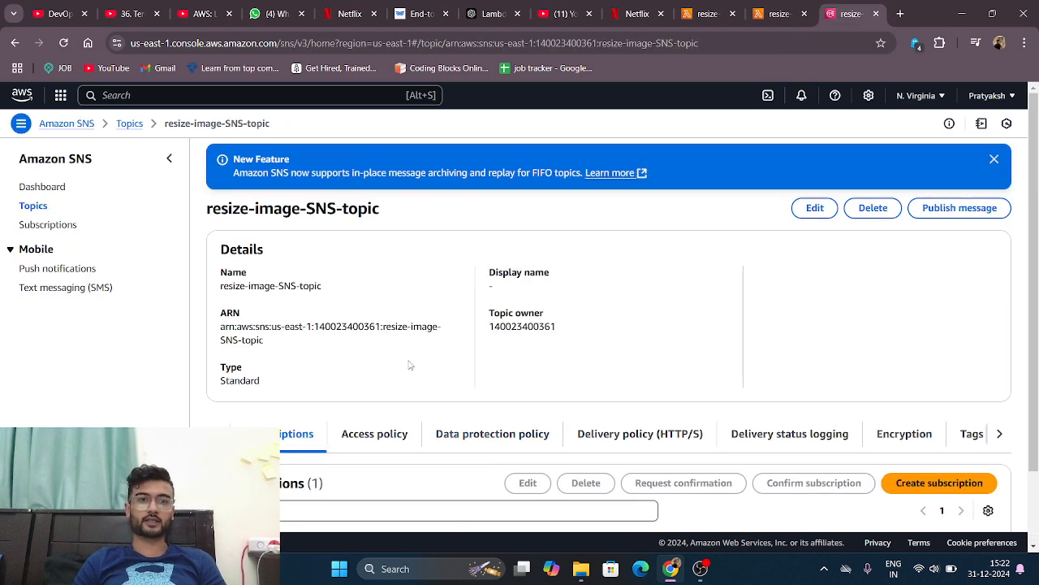
{"action": "right_click", "coordinate": [409, 365]}
{"action": "left_click", "coordinate": [298, 363]}
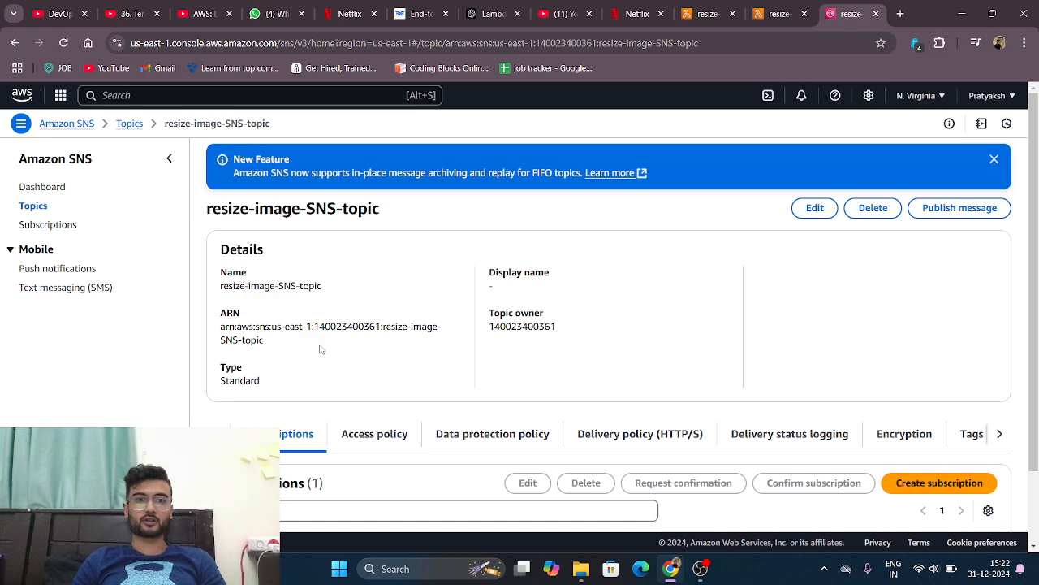
{"action": "scroll", "coordinate": [399, 308], "scroll_direction": "down", "scroll_amount": 1}
{"action": "scroll", "coordinate": [398, 308], "scroll_direction": "up", "scroll_amount": 1}
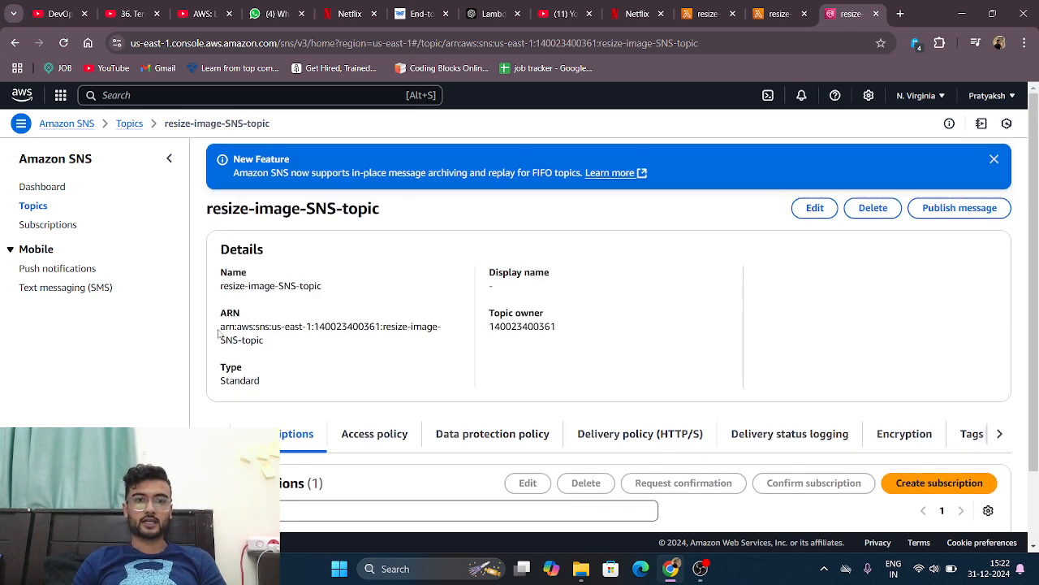
{"action": "left_click_drag", "start_coordinate": [217, 327], "coordinate": [272, 340]}
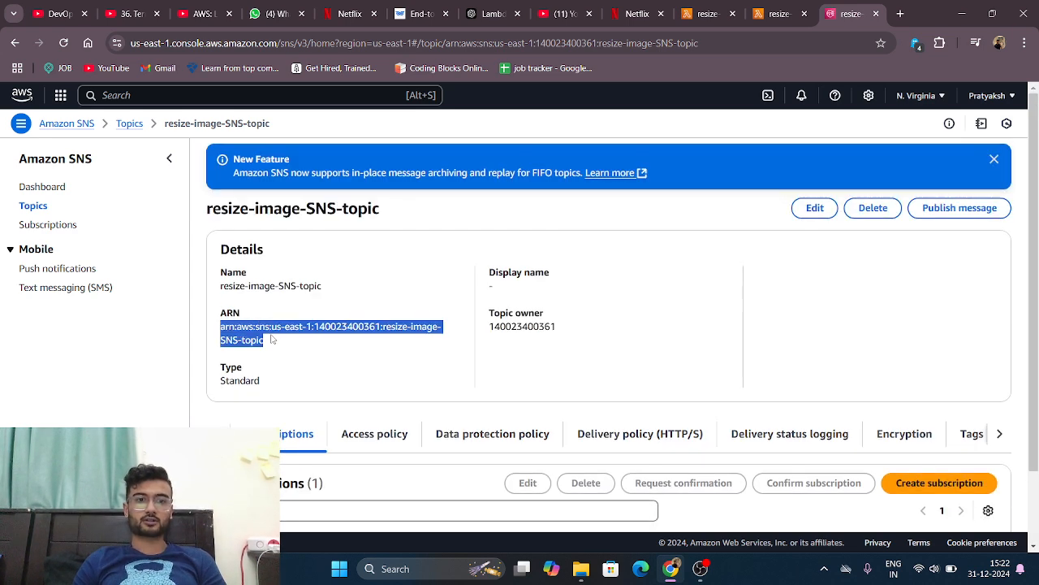
Step: Return to the Lambda function, open its environment variables for editing, and highlight the S3_Bucket key and its bucket value
{"action": "left_click", "coordinate": [778, 14]}
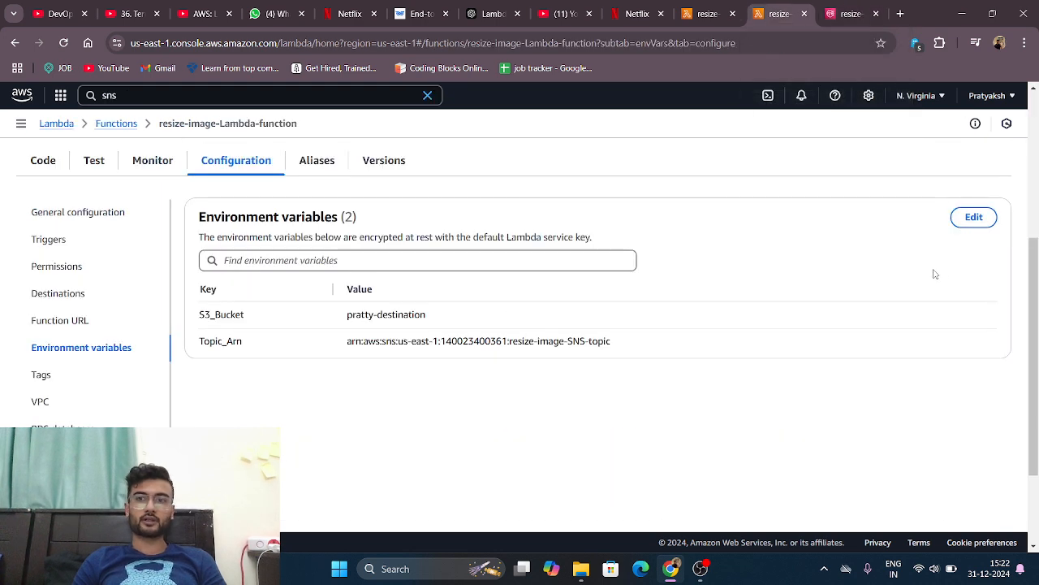
{"action": "left_click", "coordinate": [978, 220]}
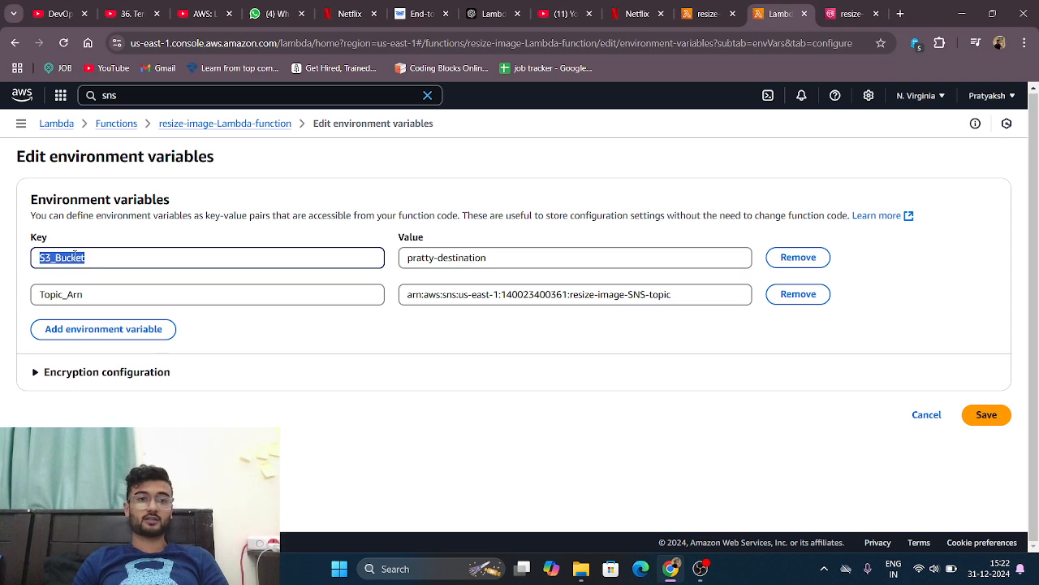
{"action": "left_click", "coordinate": [100, 255]}
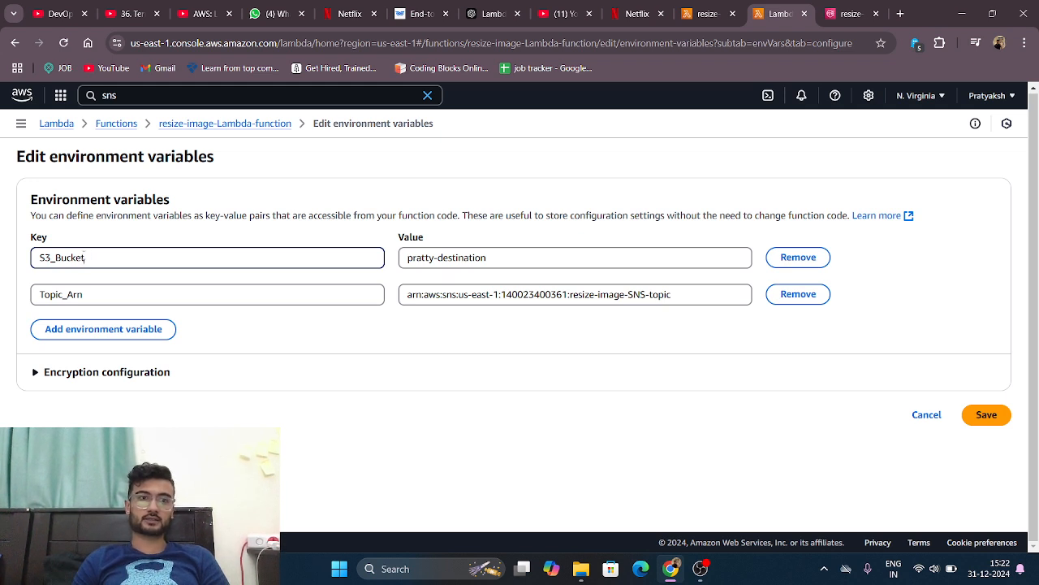
{"action": "left_click_drag", "start_coordinate": [36, 256], "coordinate": [103, 257]}
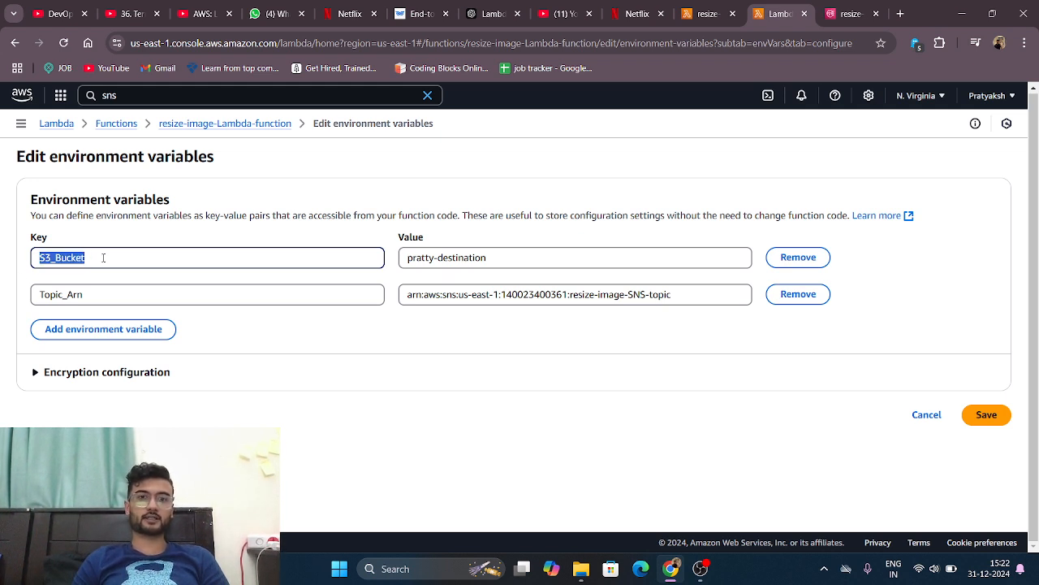
{"action": "double_click", "coordinate": [505, 262]}
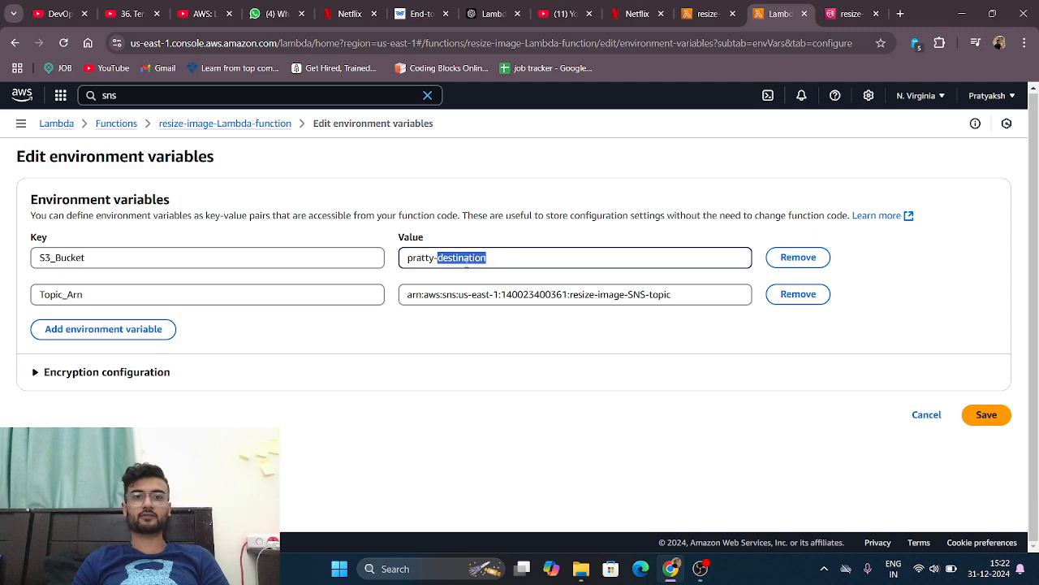
{"action": "double_click", "coordinate": [415, 260]}
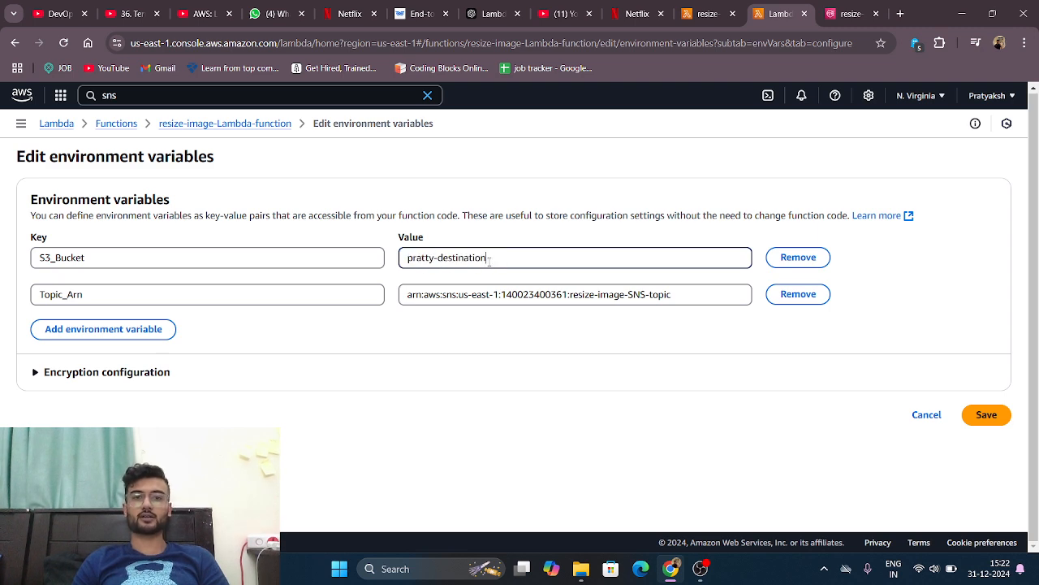
{"action": "left_click_drag", "start_coordinate": [487, 259], "coordinate": [408, 261]}
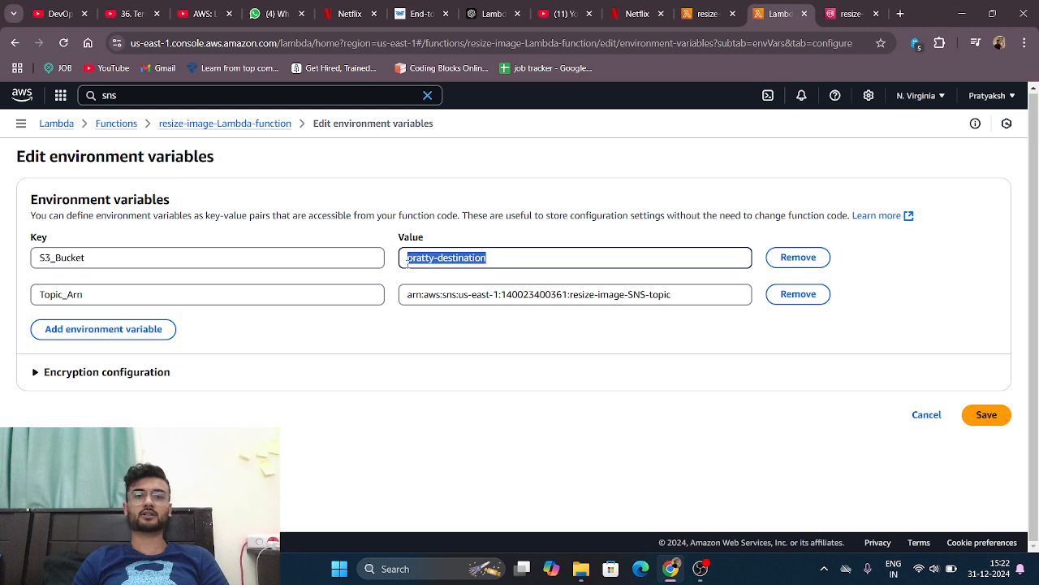
{"action": "double_click", "coordinate": [517, 267]}
{"action": "left_click", "coordinate": [517, 267]}
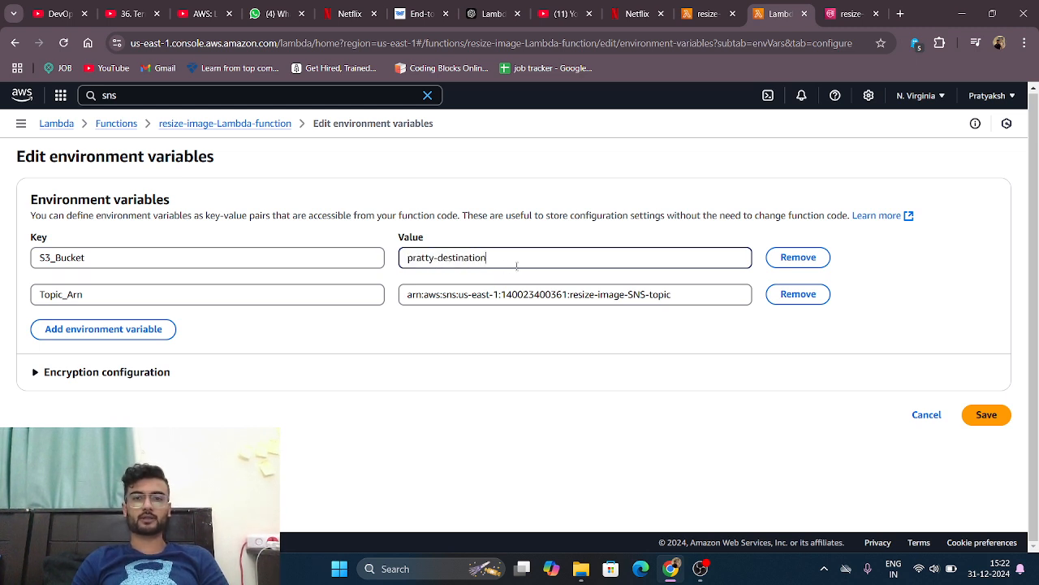
{"action": "left_click_drag", "start_coordinate": [517, 267], "coordinate": [407, 276]}
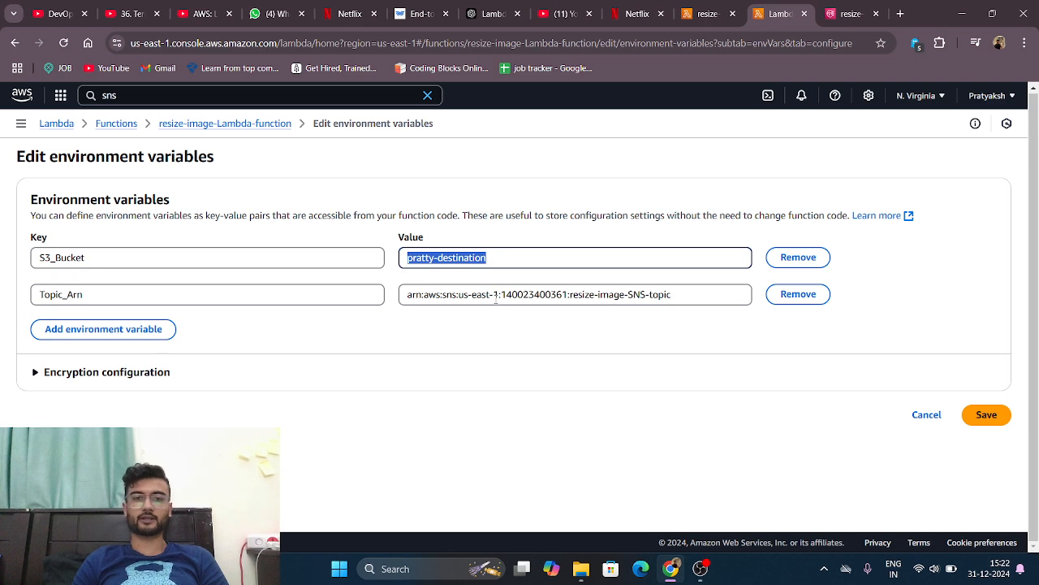
Step: Highlight the Topic_Arn key and part of its value, and cancel editing the environment variables
{"action": "double_click", "coordinate": [284, 293]}
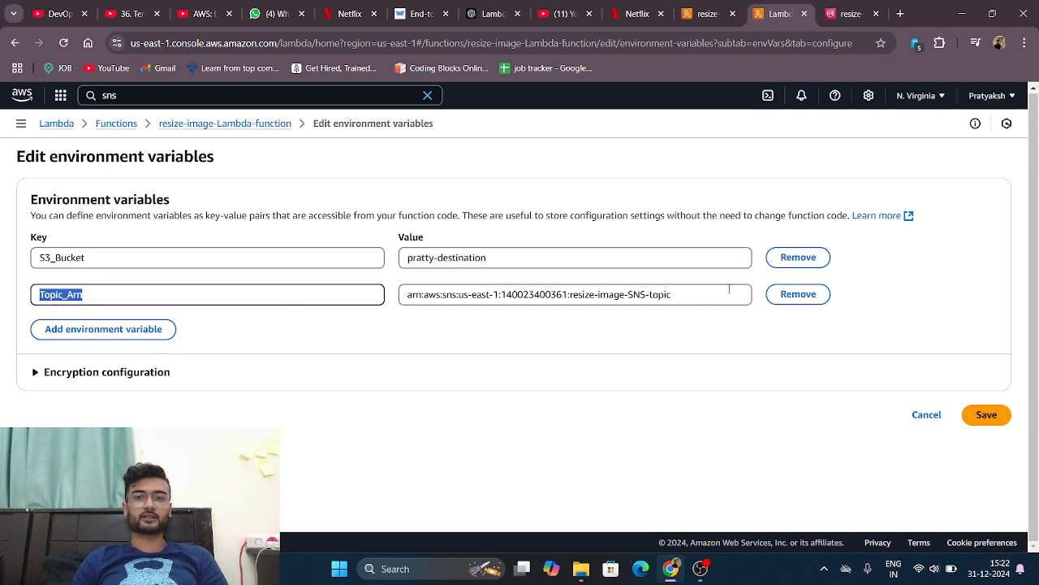
{"action": "double_click", "coordinate": [706, 302]}
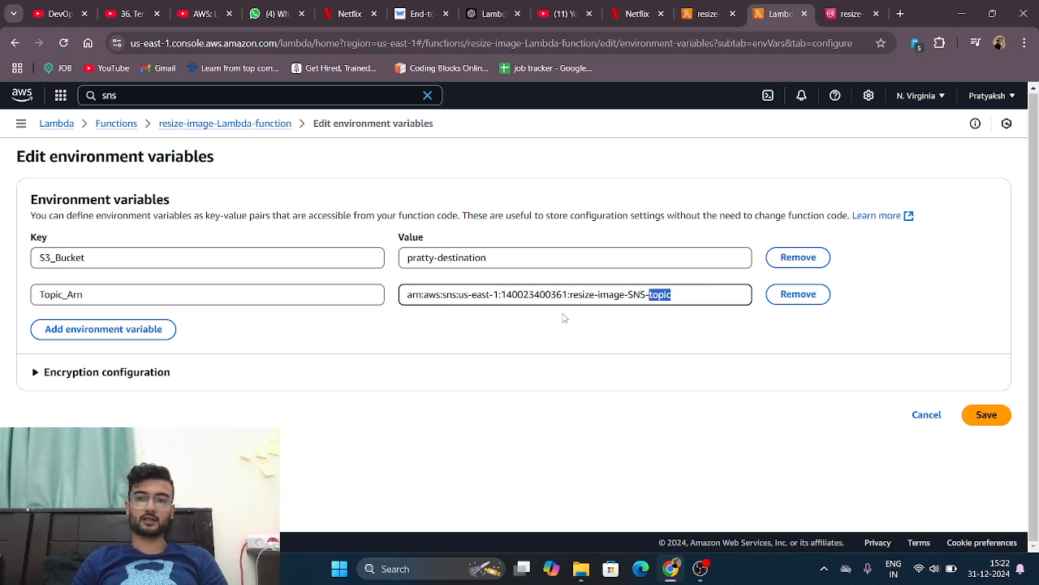
{"action": "left_click", "coordinate": [944, 417]}
Step: Highlight the S3_Bucket and Topic_Arn rows in the function's environment variables list
{"action": "scroll", "coordinate": [569, 385], "scroll_direction": "down", "scroll_amount": 4}
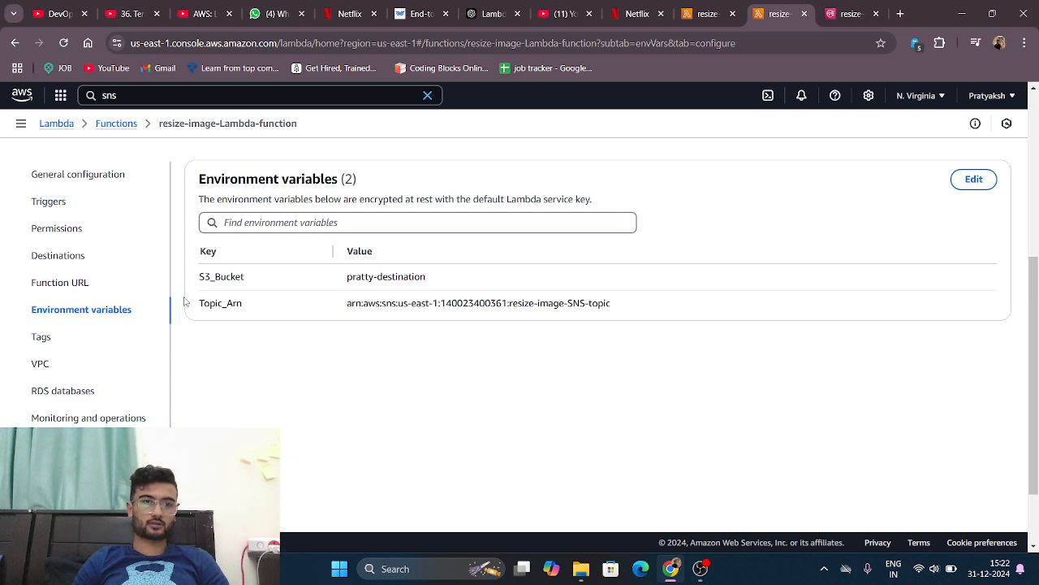
{"action": "left_click_drag", "start_coordinate": [199, 277], "coordinate": [452, 272]}
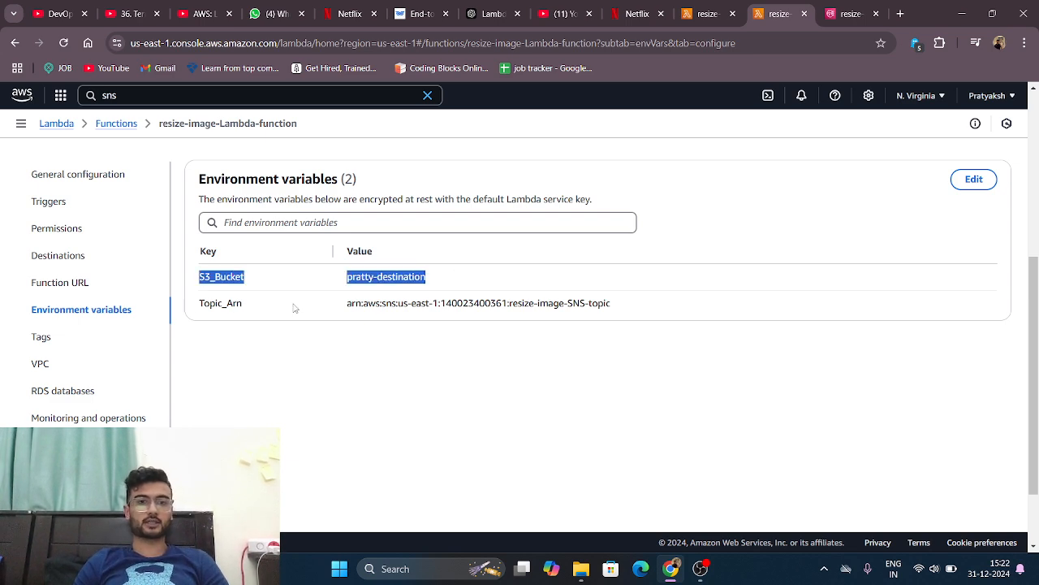
{"action": "left_click_drag", "start_coordinate": [205, 304], "coordinate": [593, 303]}
Step: Look over the function overview and code source, and open the function's monitoring view
{"action": "scroll", "coordinate": [577, 308], "scroll_direction": "up", "scroll_amount": 5}
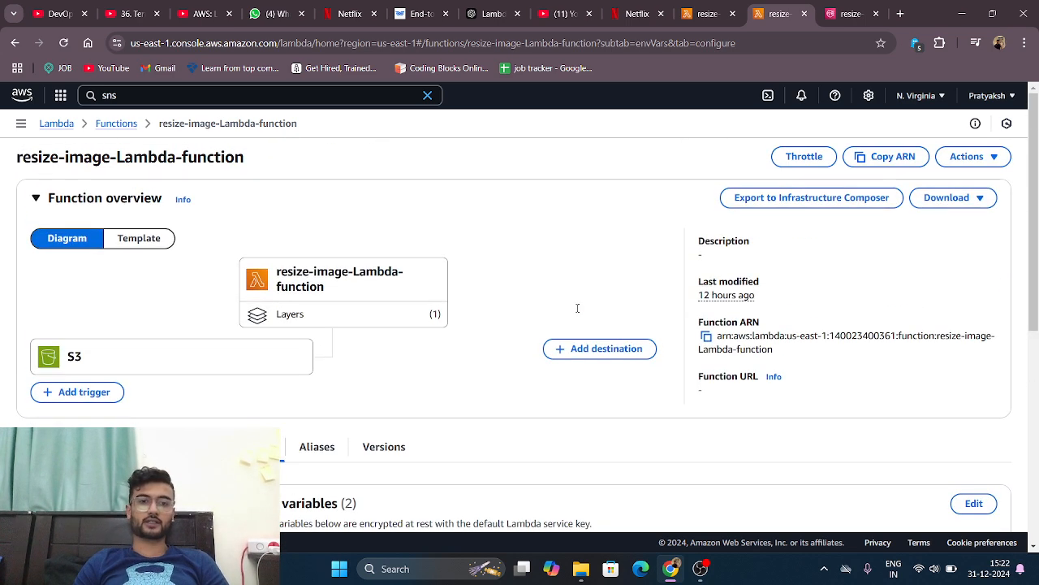
{"action": "scroll", "coordinate": [577, 308], "scroll_direction": "down", "scroll_amount": 1}
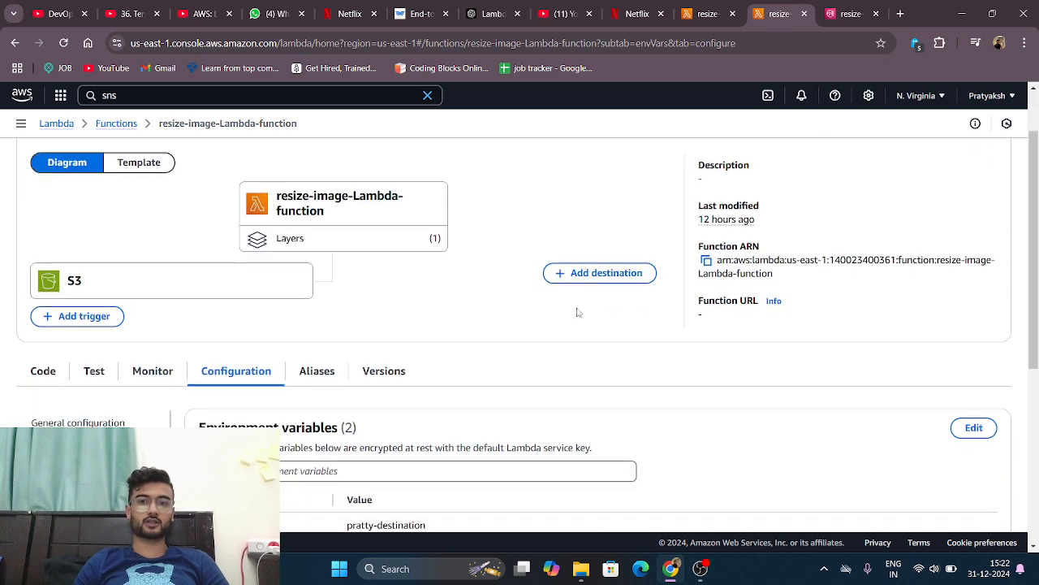
{"action": "left_click", "coordinate": [49, 370]}
{"action": "scroll", "coordinate": [373, 368], "scroll_direction": "down", "scroll_amount": 1}
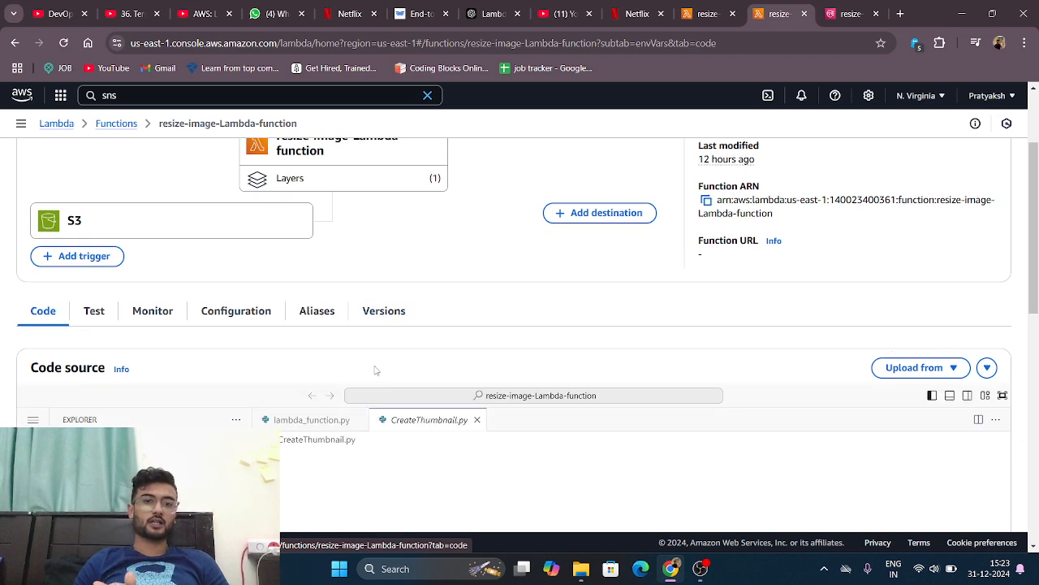
{"action": "left_click", "coordinate": [153, 310]}
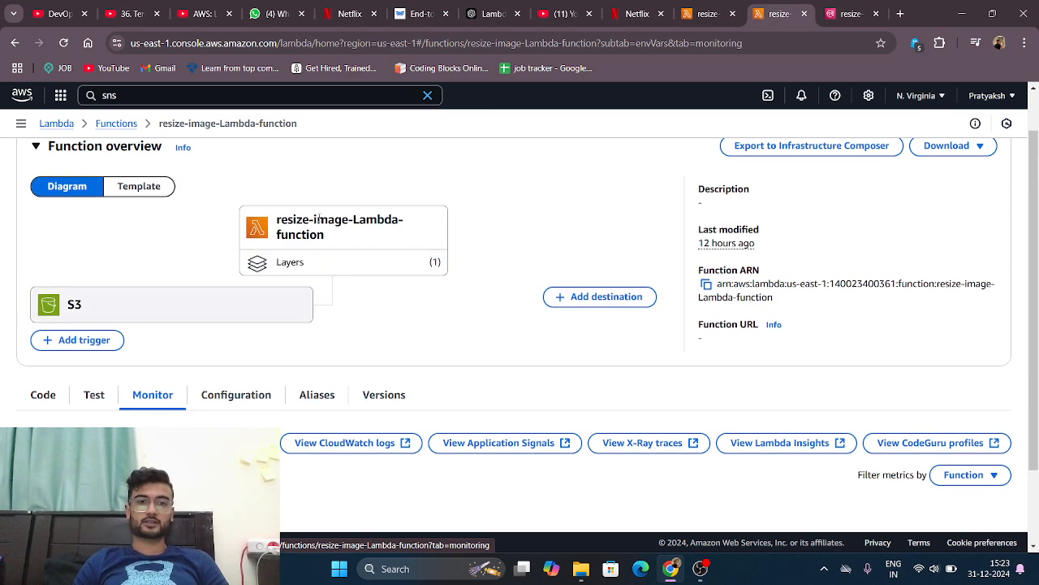
Step: Look over the function overview and monitoring area, and open the function's test view
{"action": "scroll", "coordinate": [318, 286], "scroll_direction": "down", "scroll_amount": 1}
{"action": "scroll", "coordinate": [317, 295], "scroll_direction": "up", "scroll_amount": 1}
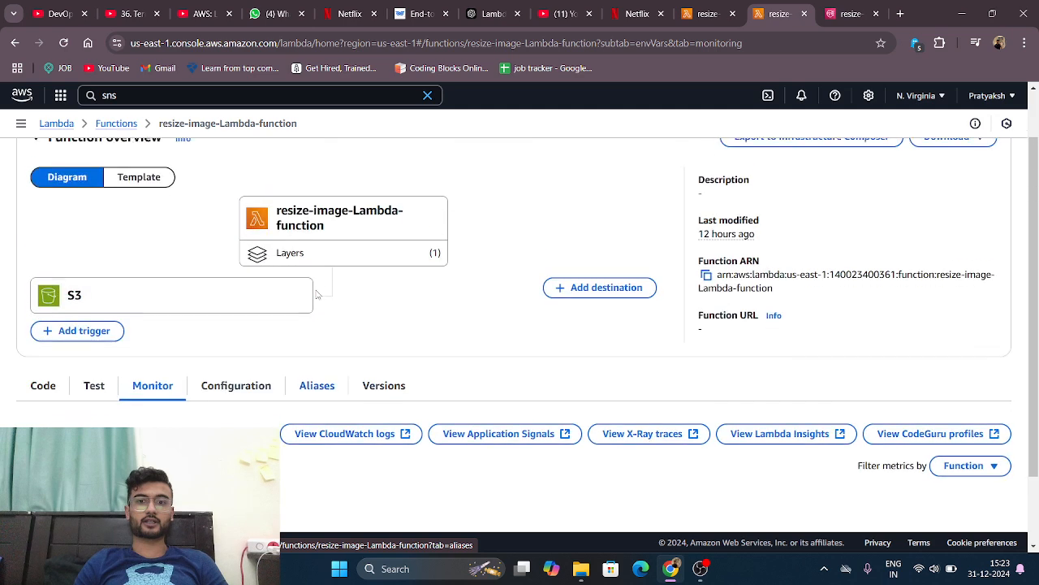
{"action": "scroll", "coordinate": [318, 295], "scroll_direction": "up", "scroll_amount": 1}
{"action": "scroll", "coordinate": [317, 289], "scroll_direction": "down", "scroll_amount": 1}
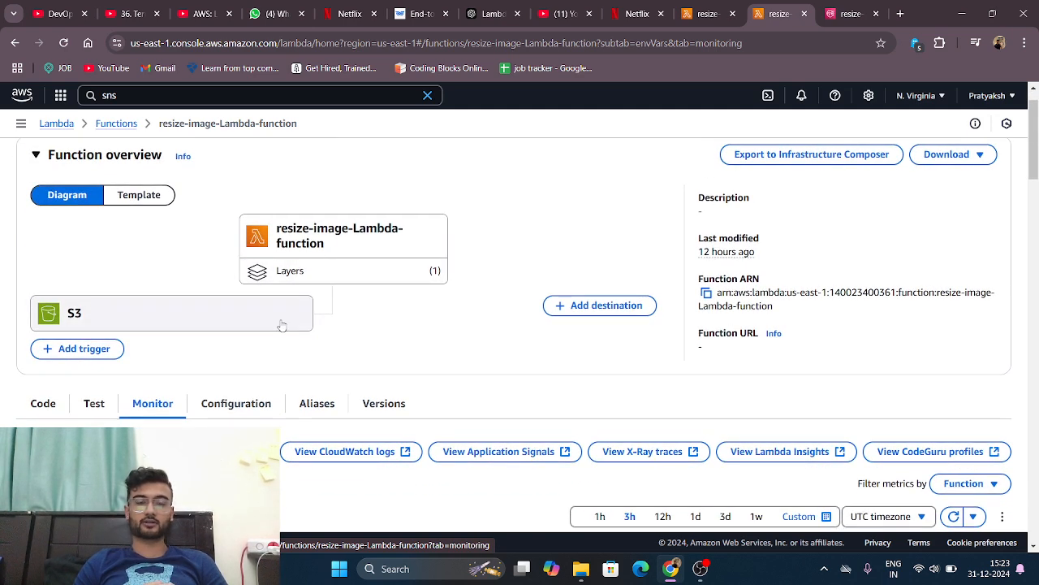
{"action": "scroll", "coordinate": [281, 322], "scroll_direction": "down", "scroll_amount": 2}
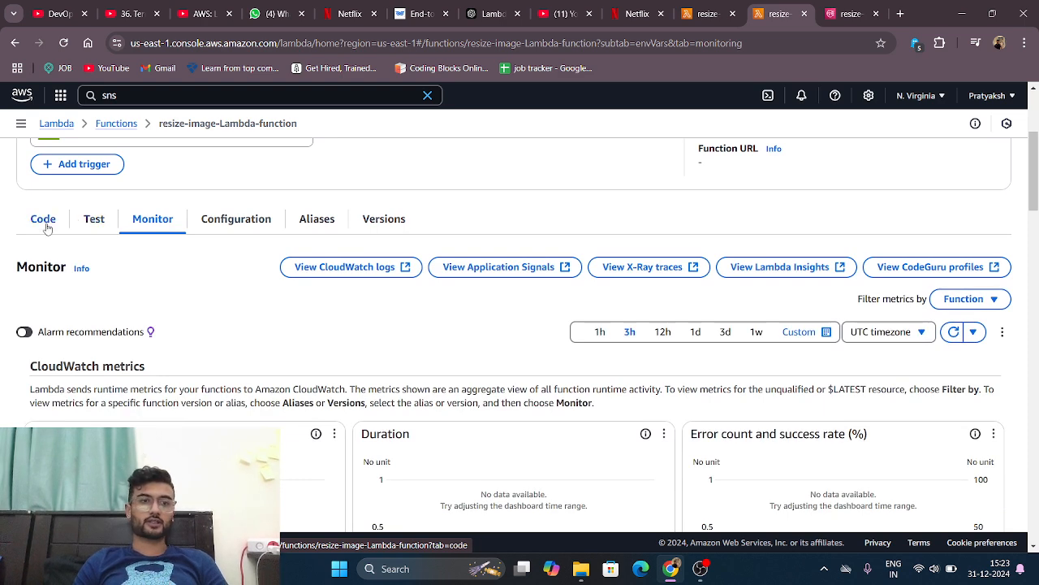
{"action": "left_click", "coordinate": [91, 222]}
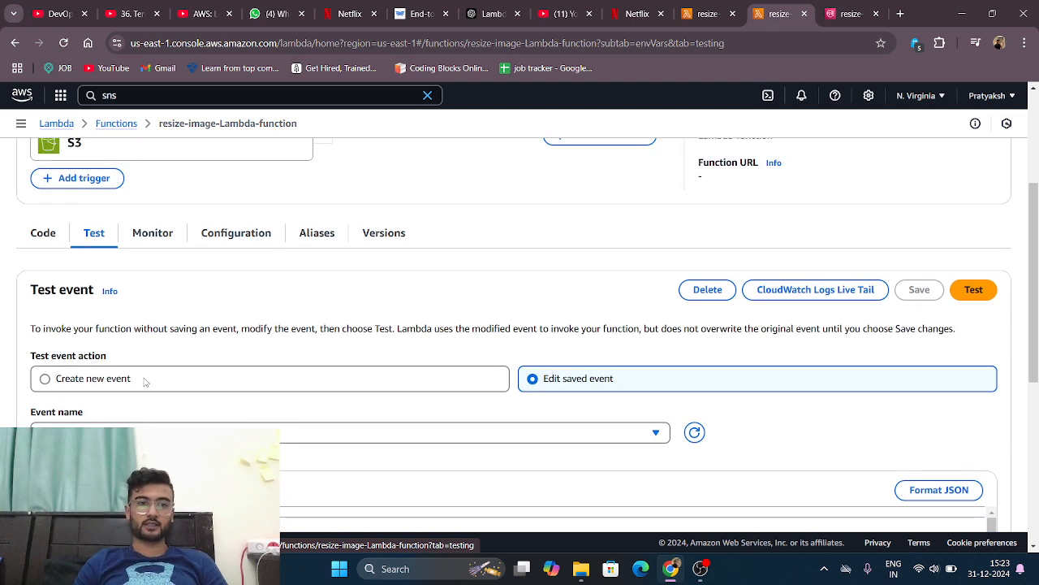
Step: Start a new test event and name it resized
{"action": "left_click", "coordinate": [145, 381]}
{"action": "scroll", "coordinate": [146, 382], "scroll_direction": "down", "scroll_amount": 1}
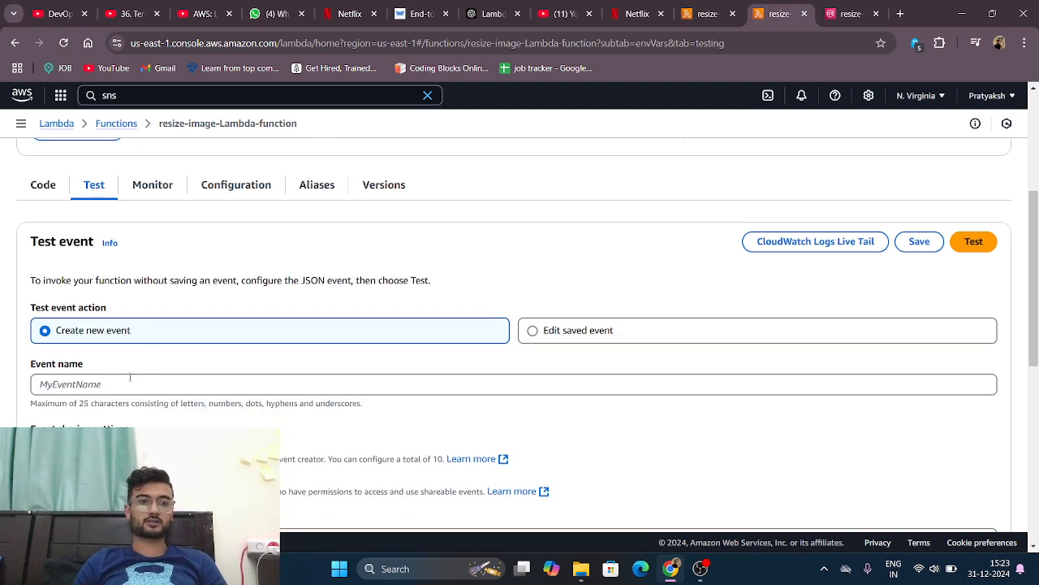
{"action": "left_click", "coordinate": [130, 378]}
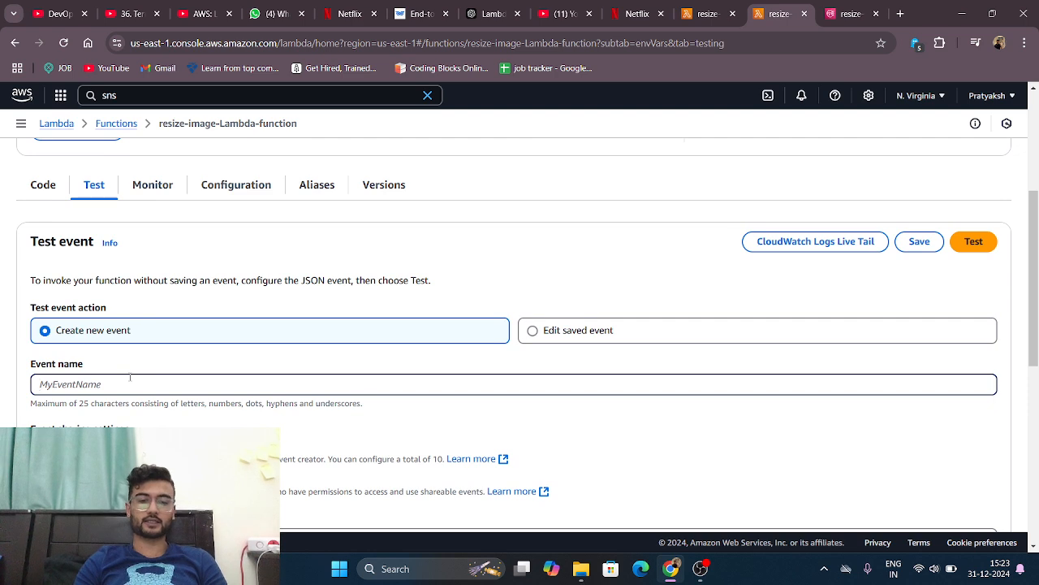
{"action": "type", "text": "resized"}
{"action": "key", "text": "BackSpace"}
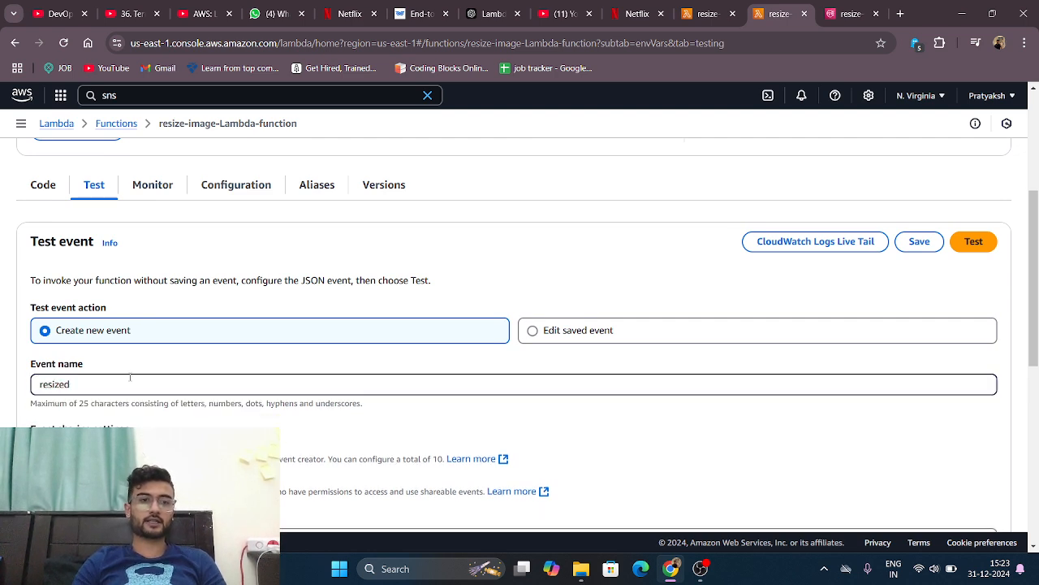
Step: Apply the S3 Put template to the new test event and look through its event JSON
{"action": "scroll", "coordinate": [130, 377], "scroll_direction": "down", "scroll_amount": 4}
{"action": "scroll", "coordinate": [98, 308], "scroll_direction": "up", "scroll_amount": 1}
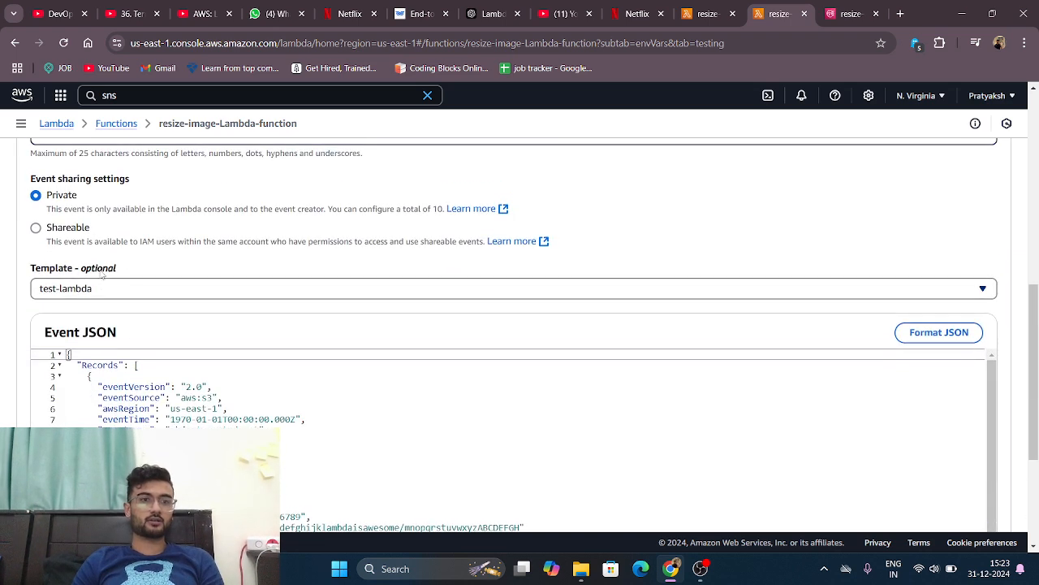
{"action": "left_click", "coordinate": [78, 288]}
{"action": "type", "text": "s3p"}
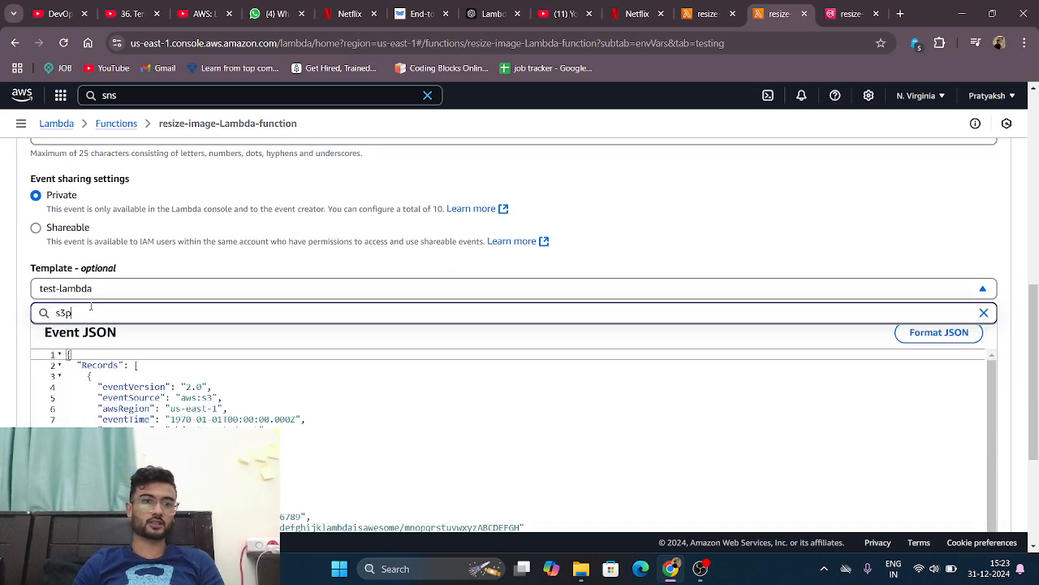
{"action": "key", "text": "BackSpace"}
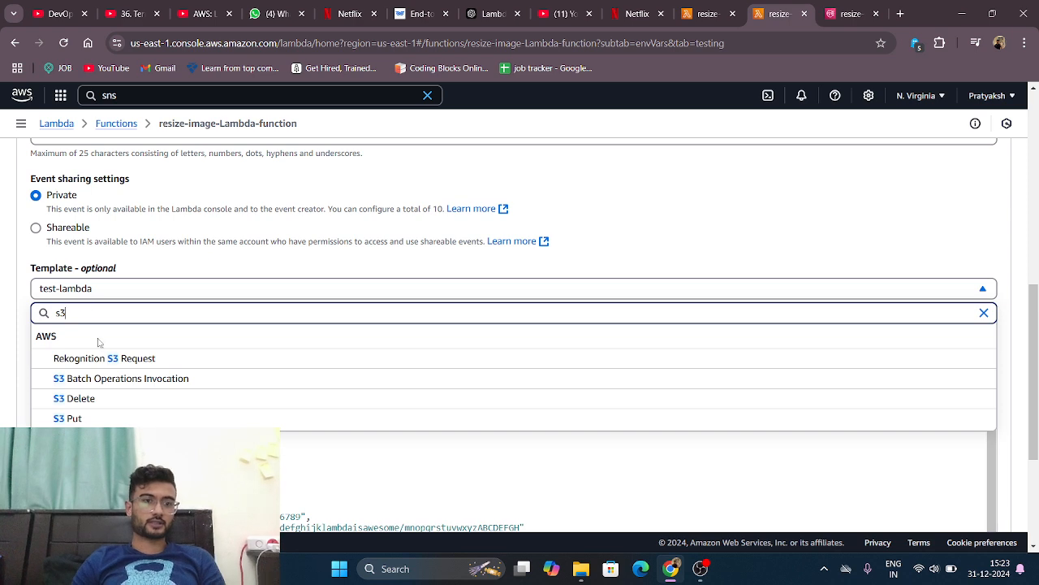
{"action": "left_click", "coordinate": [97, 417]}
{"action": "scroll", "coordinate": [230, 303], "scroll_direction": "down", "scroll_amount": 1}
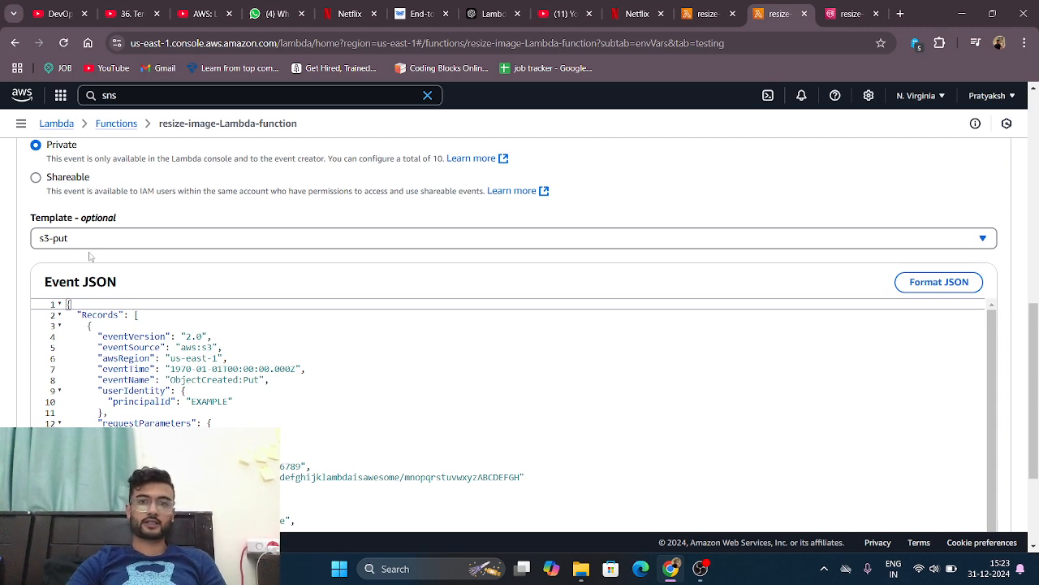
{"action": "scroll", "coordinate": [90, 257], "scroll_direction": "down", "scroll_amount": 2}
{"action": "scroll", "coordinate": [91, 252], "scroll_direction": "down", "scroll_amount": 1}
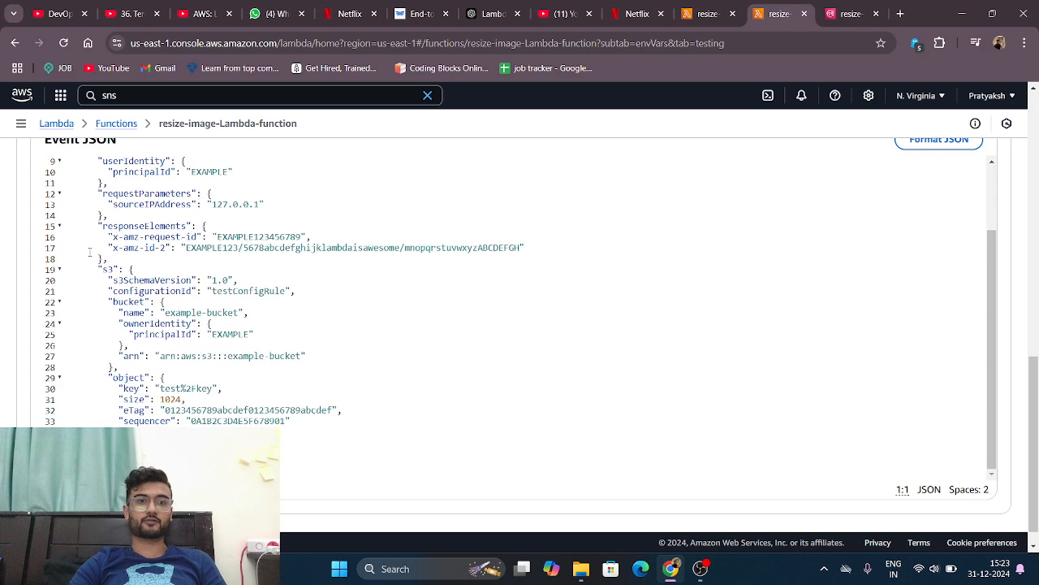
{"action": "scroll", "coordinate": [90, 252], "scroll_direction": "up", "scroll_amount": 5}
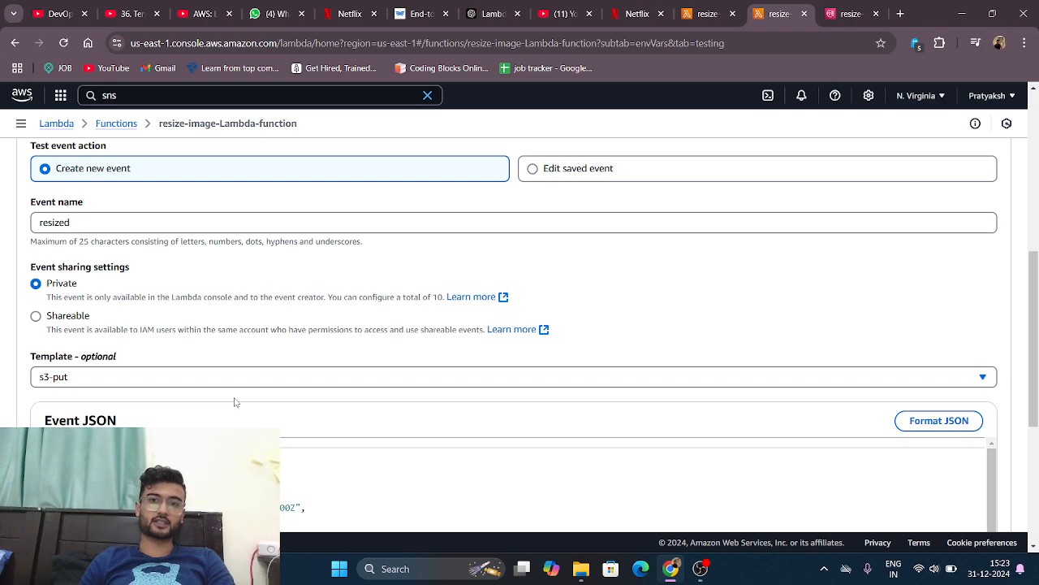
Step: Set the S3 object key in the new event's JSON to 1.jpeg
{"action": "scroll", "coordinate": [233, 401], "scroll_direction": "down", "scroll_amount": 2}
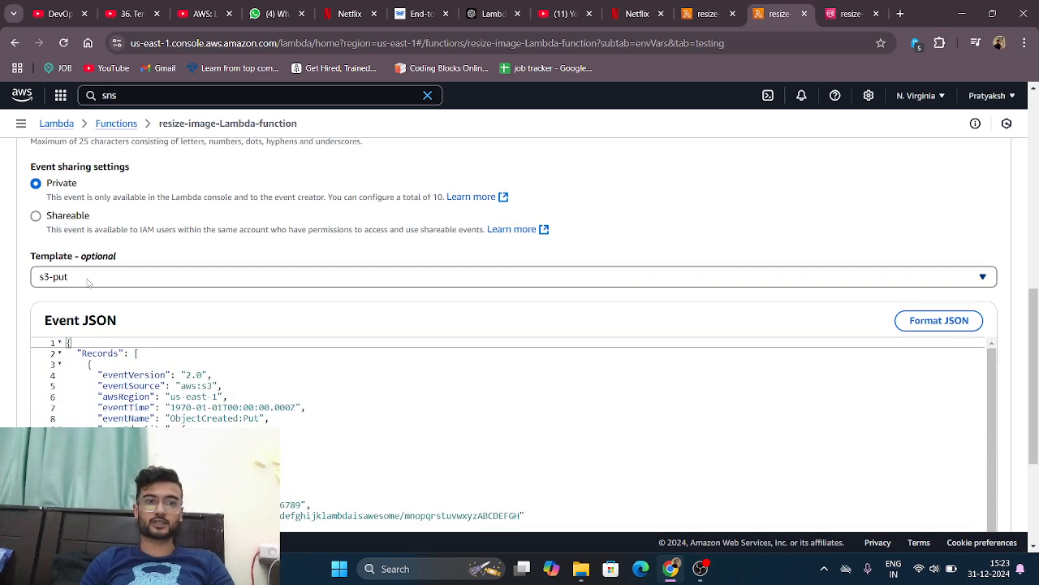
{"action": "scroll", "coordinate": [87, 278], "scroll_direction": "down", "scroll_amount": 5}
{"action": "scroll", "coordinate": [87, 279], "scroll_direction": "down", "scroll_amount": 1}
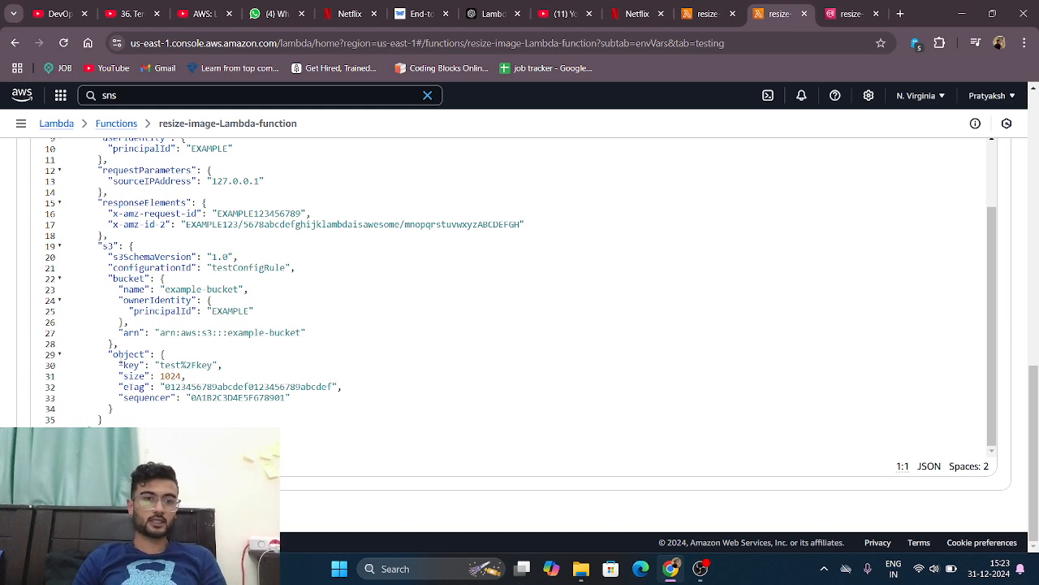
{"action": "left_click", "coordinate": [120, 365]}
{"action": "left_click_drag", "start_coordinate": [120, 364], "coordinate": [214, 364]}
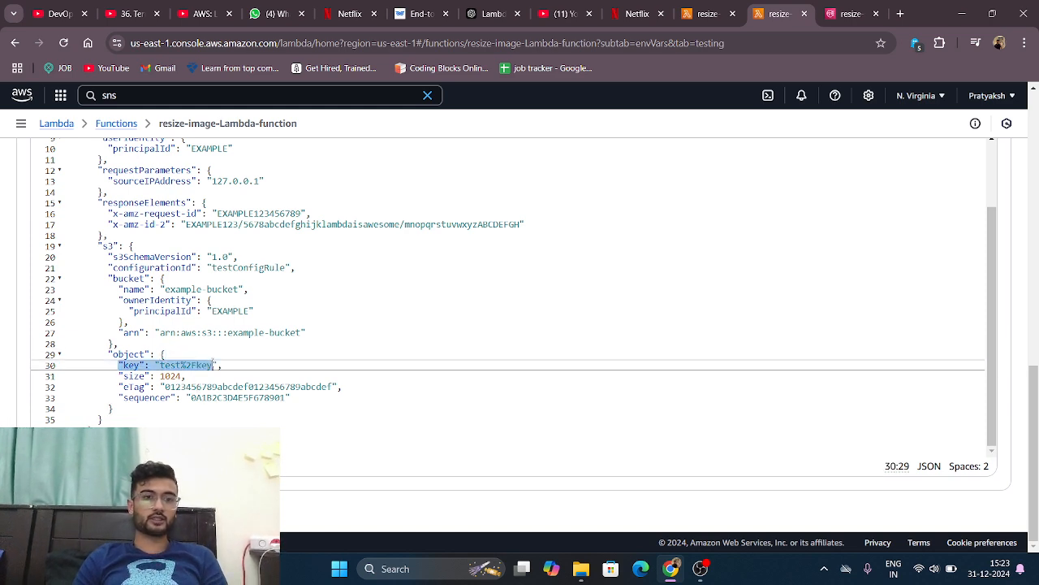
{"action": "double_click", "coordinate": [213, 364]}
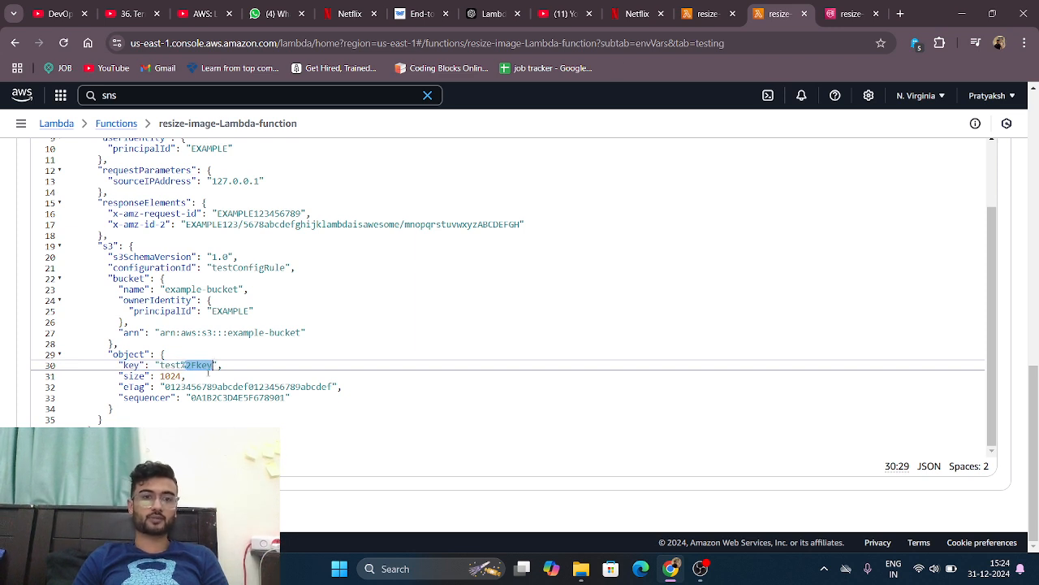
{"action": "key", "text": "Left"}
{"action": "key", "text": "Right"}
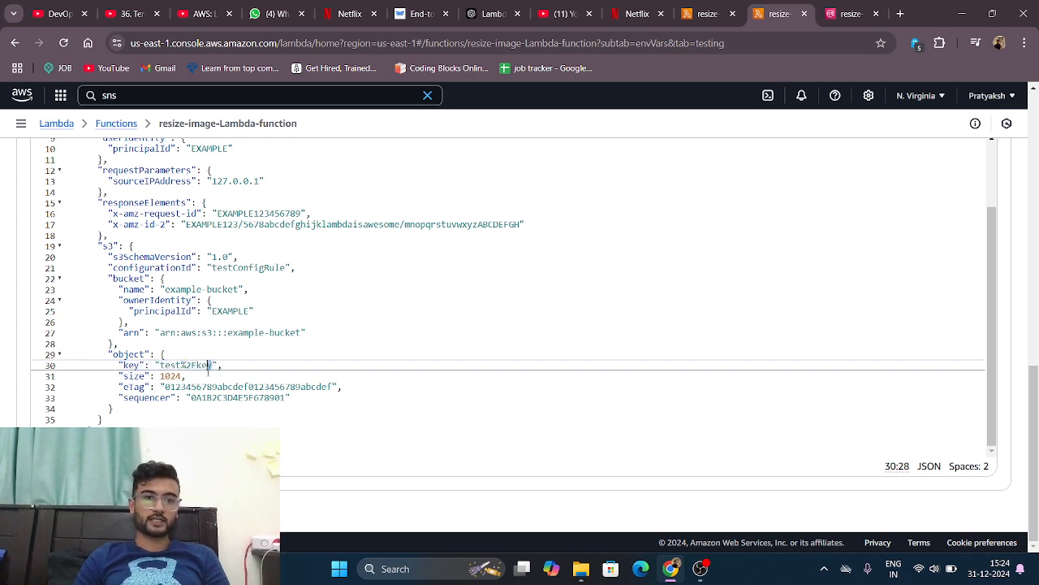
{"action": "key", "text": "shift+Left"}
{"action": "key", "text": "shift+Left"}
{"action": "key", "text": "shift+Left"}
{"action": "key", "text": "shift+Left"}
{"action": "key", "text": "shift+Left"}
{"action": "key", "text": "shift+Left"}
{"action": "key", "text": "shift+Left"}
{"action": "key", "text": "shift+Left"}
{"action": "key", "text": "shift+Left"}
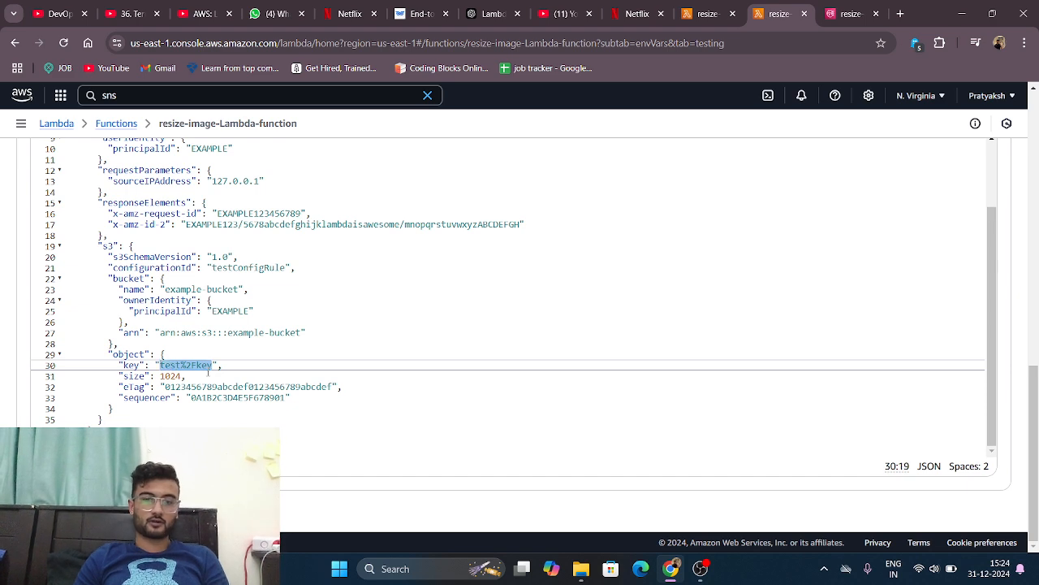
{"action": "type", "text": "1.jpeg"}
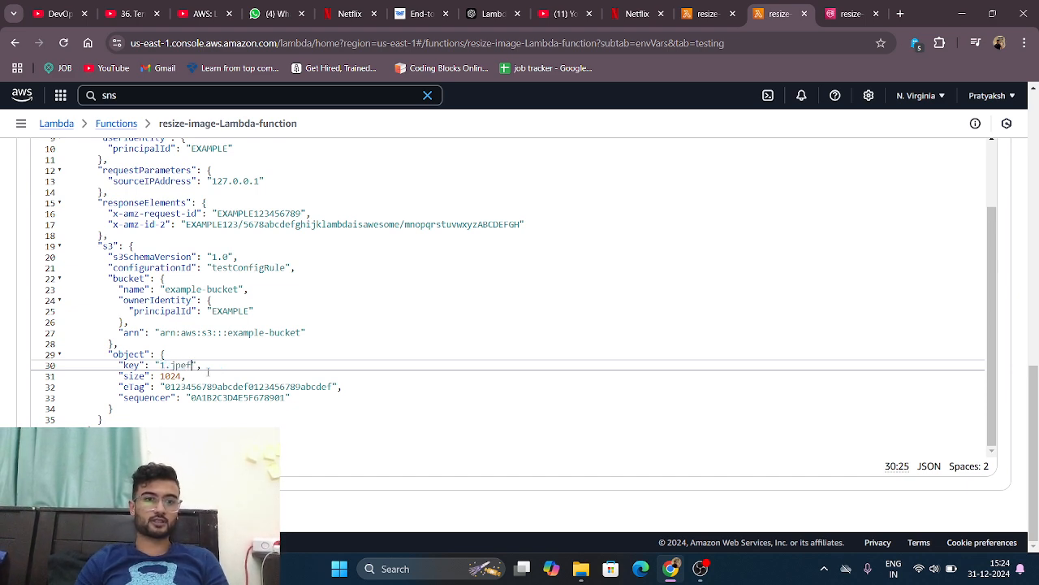
{"action": "key", "text": "BackSpace"}
{"action": "type", "text": "g"}
Step: Highlight the example-bucket placeholder in the event JSON's bucket ARN and bucket name
{"action": "scroll", "coordinate": [209, 371], "scroll_direction": "up", "scroll_amount": 1}
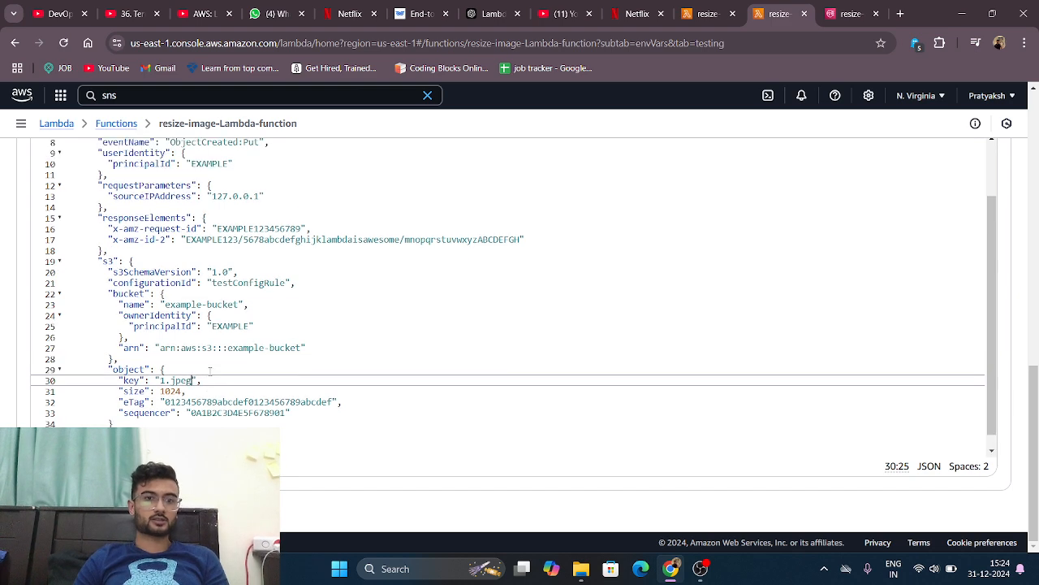
{"action": "left_click", "coordinate": [225, 348]}
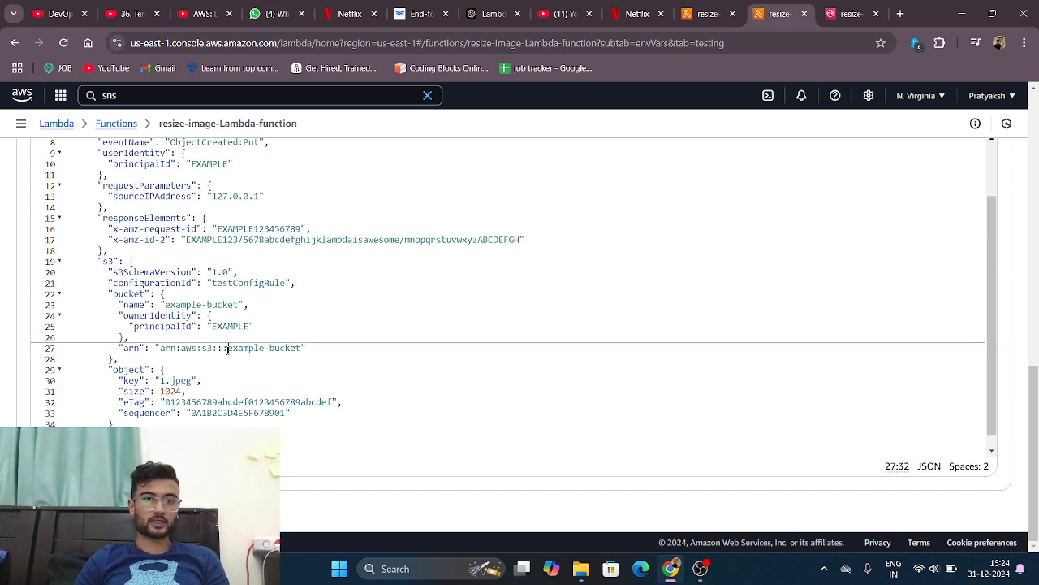
{"action": "left_click_drag", "start_coordinate": [228, 348], "coordinate": [290, 348]}
{"action": "scroll", "coordinate": [243, 349], "scroll_direction": "up", "scroll_amount": 1}
{"action": "scroll", "coordinate": [243, 349], "scroll_direction": "up", "scroll_amount": 2}
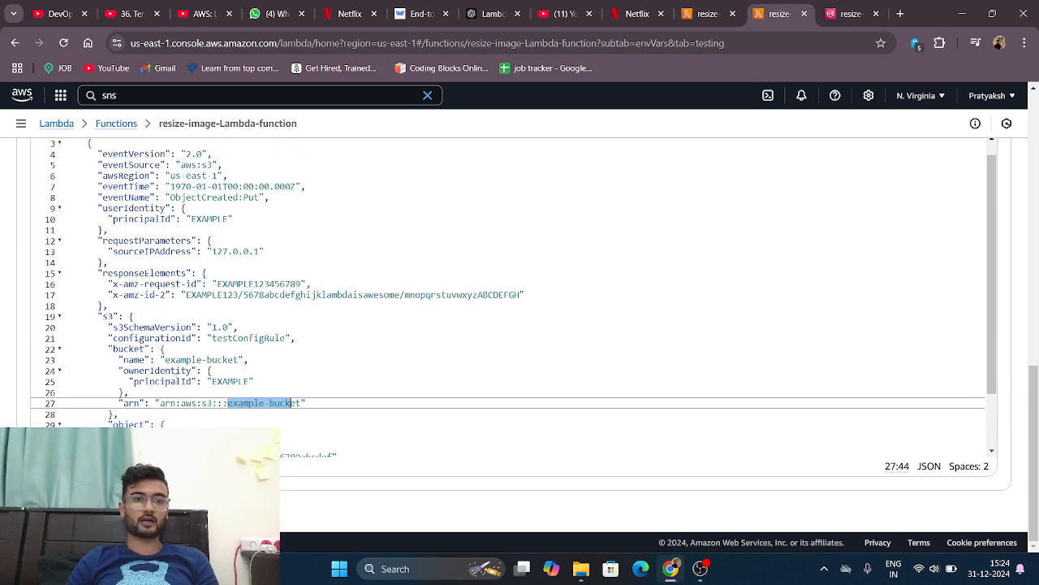
{"action": "left_click_drag", "start_coordinate": [166, 359], "coordinate": [214, 362]}
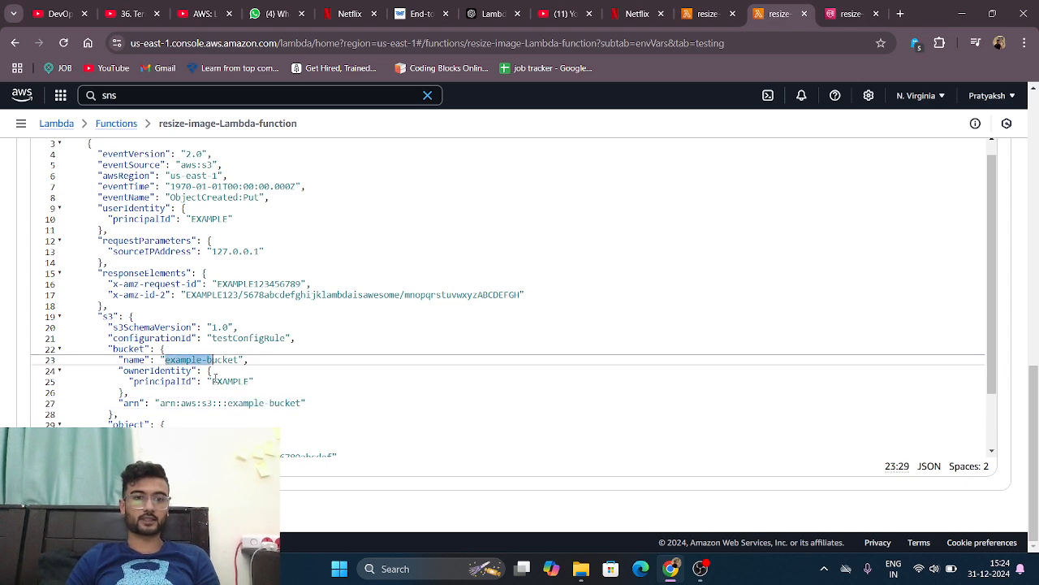
{"action": "left_click", "coordinate": [248, 403]}
{"action": "scroll", "coordinate": [421, 356], "scroll_direction": "up", "scroll_amount": 5}
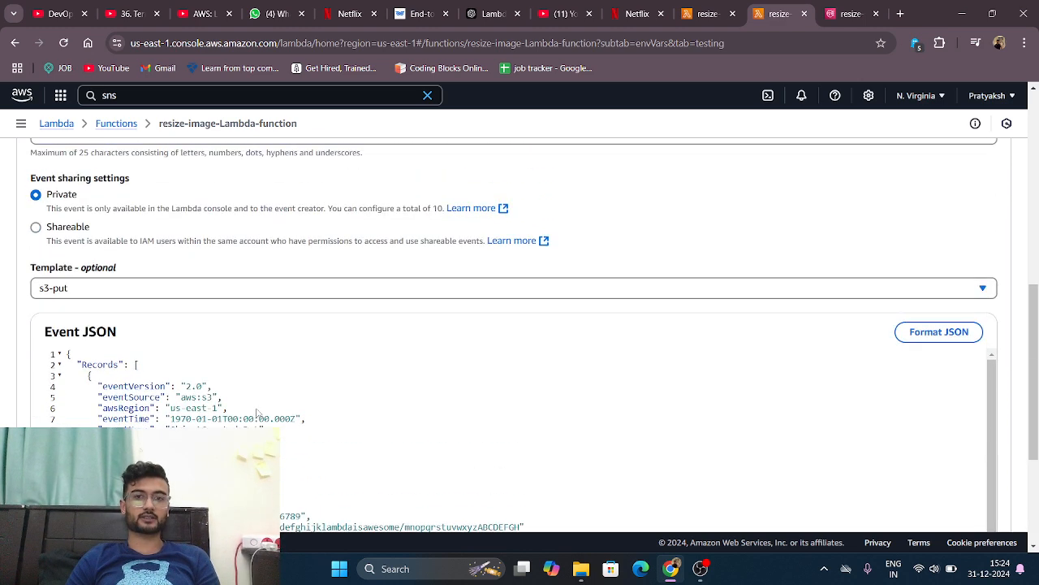
Step: Switch to editing the saved test-lambda event and highlight pratty-source in its bucket ARN and bucket name
{"action": "scroll", "coordinate": [421, 355], "scroll_direction": "up", "scroll_amount": 4}
{"action": "left_click", "coordinate": [549, 442]}
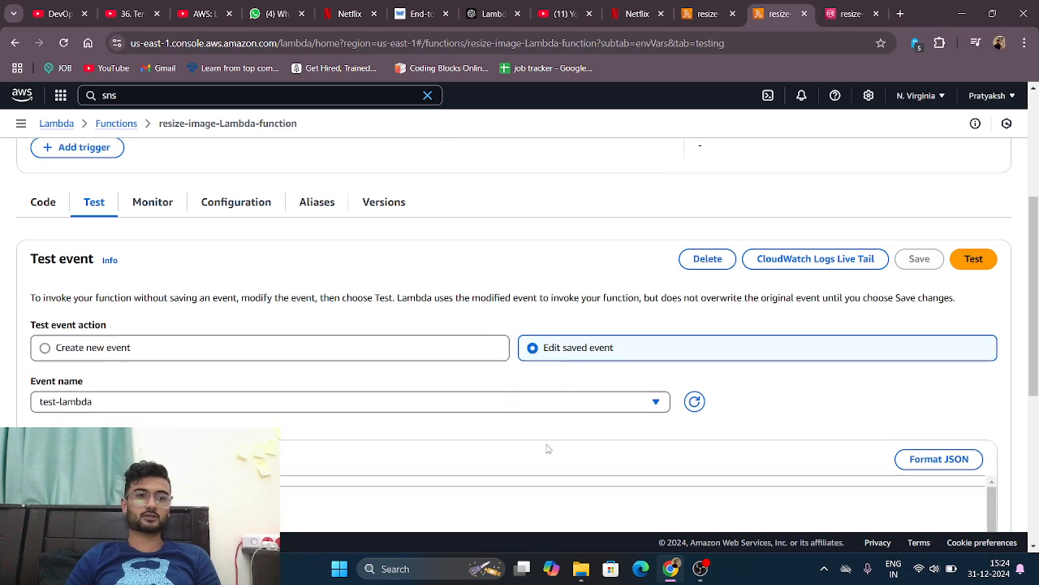
{"action": "scroll", "coordinate": [284, 423], "scroll_direction": "down", "scroll_amount": 6}
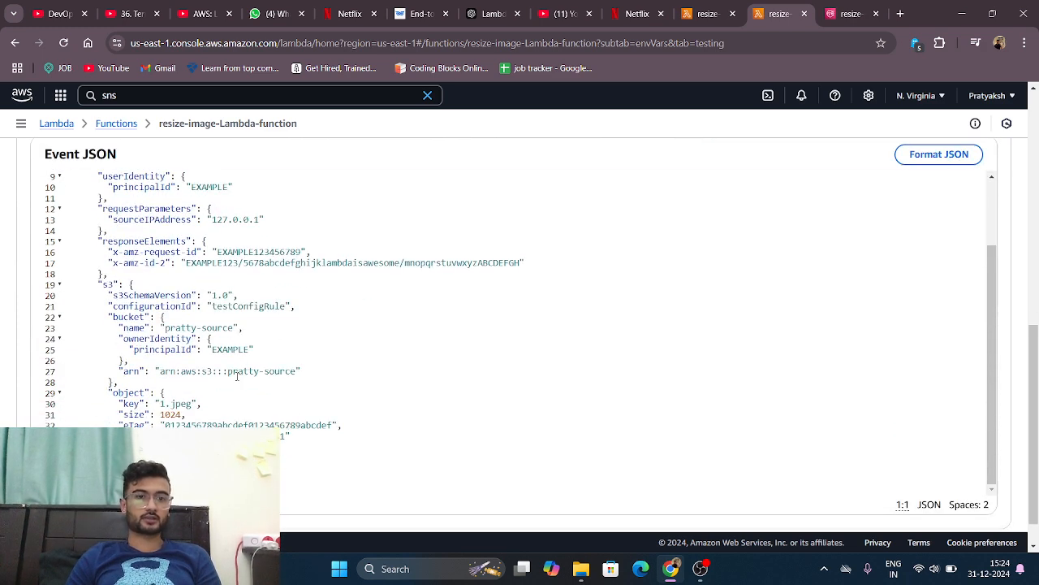
{"action": "left_click_drag", "start_coordinate": [229, 370], "coordinate": [292, 372]}
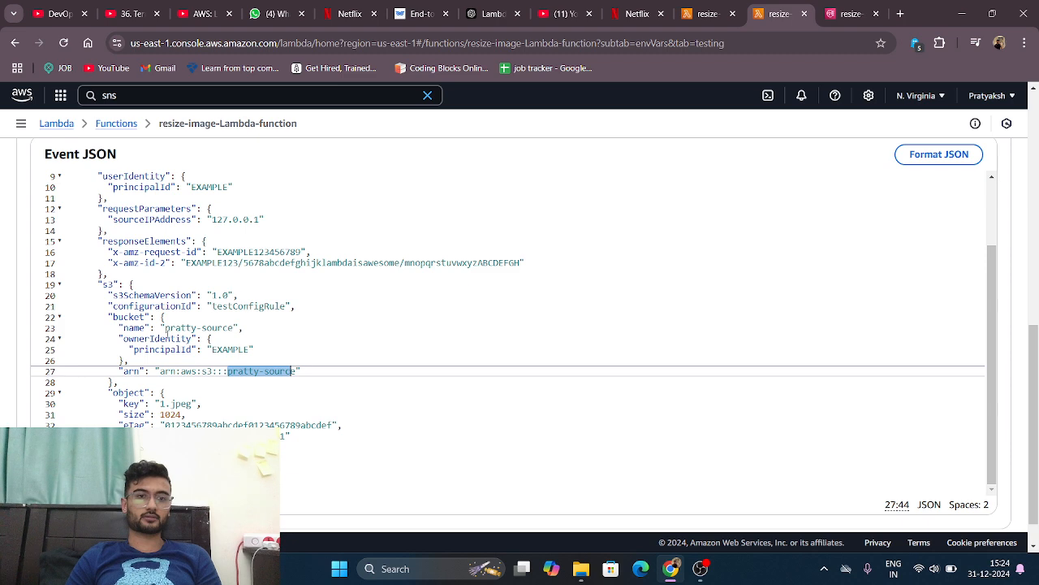
{"action": "left_click_drag", "start_coordinate": [164, 327], "coordinate": [235, 327]}
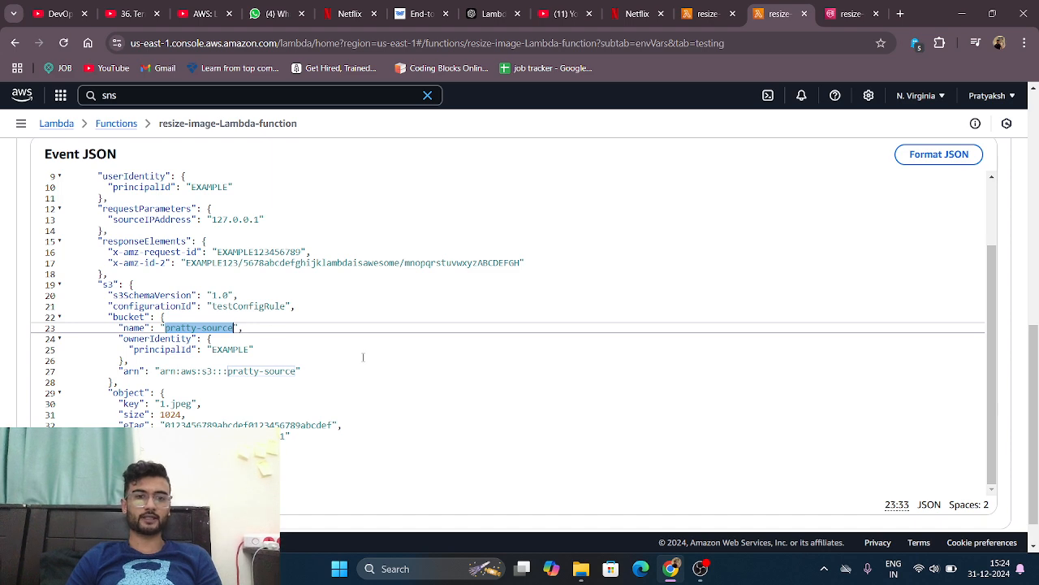
{"action": "scroll", "coordinate": [363, 357], "scroll_direction": "up", "scroll_amount": 3}
{"action": "scroll", "coordinate": [363, 357], "scroll_direction": "down", "scroll_amount": 3}
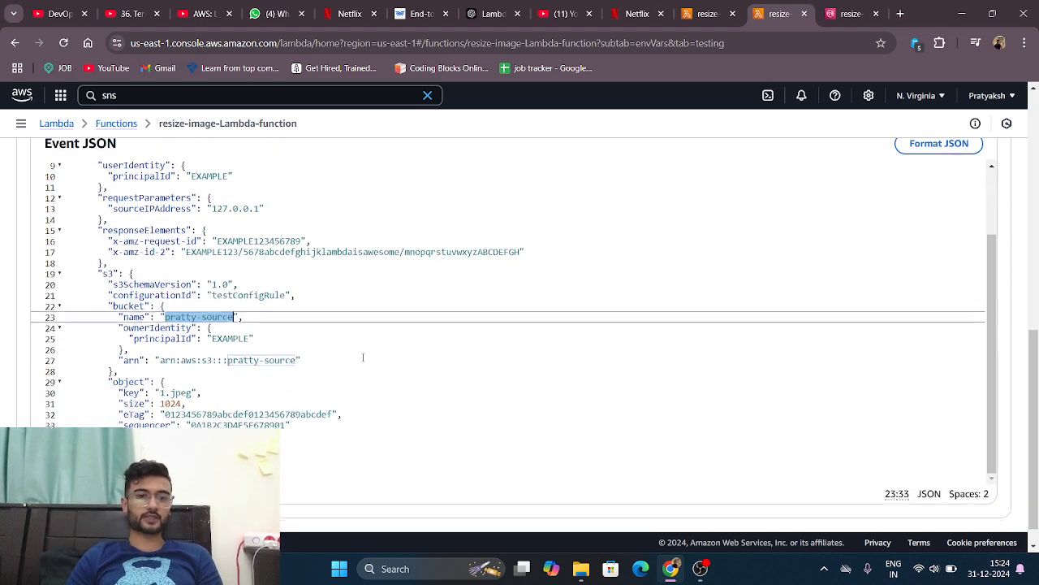
Step: Run the Lambda function's test with the saved test-lambda event
{"action": "scroll", "coordinate": [441, 354], "scroll_direction": "up", "scroll_amount": 10}
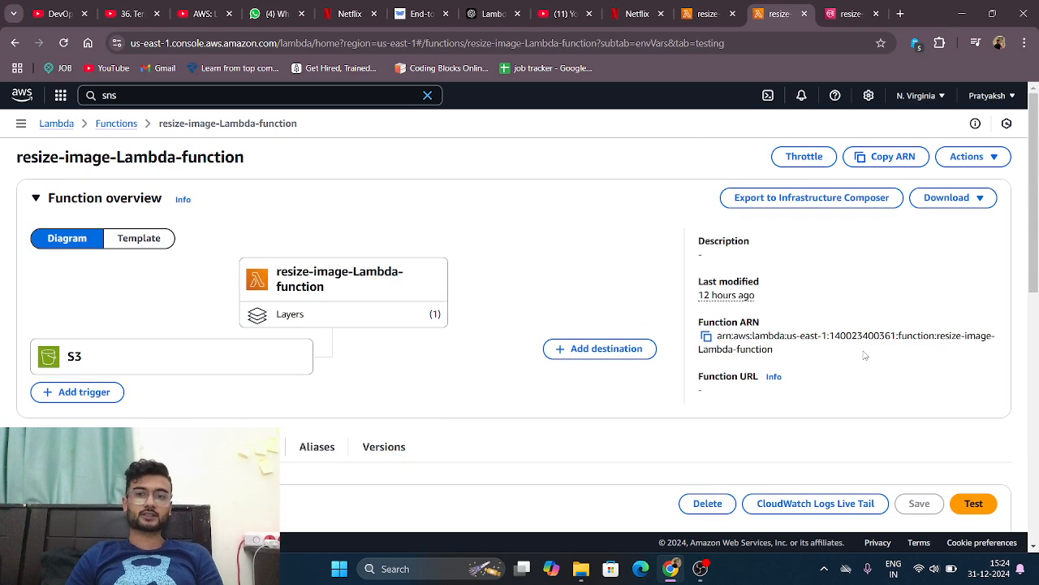
{"action": "scroll", "coordinate": [865, 355], "scroll_direction": "down", "scroll_amount": 3}
{"action": "scroll", "coordinate": [865, 355], "scroll_direction": "down", "scroll_amount": 2}
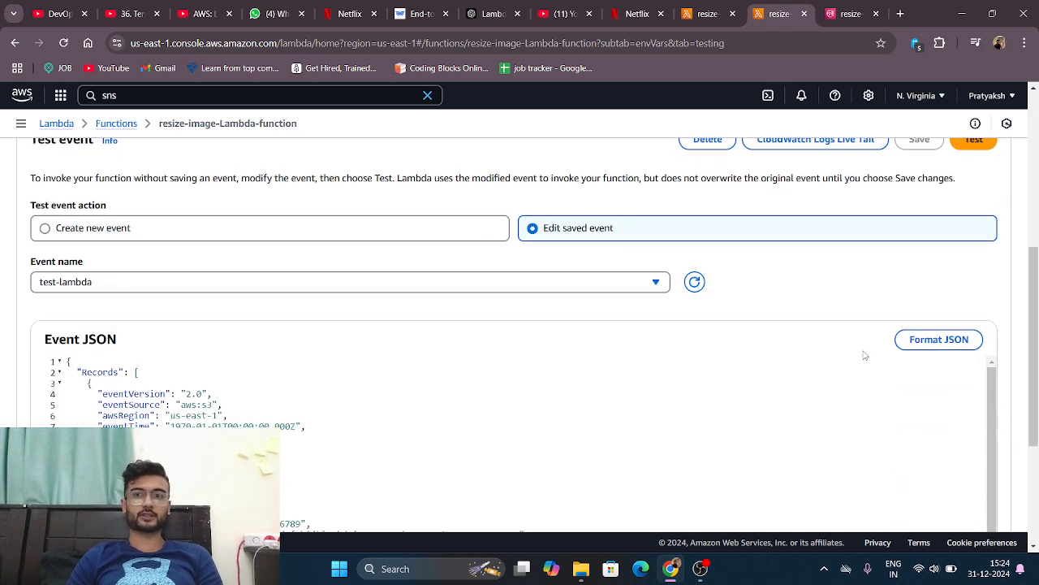
{"action": "scroll", "coordinate": [863, 353], "scroll_direction": "up", "scroll_amount": 1}
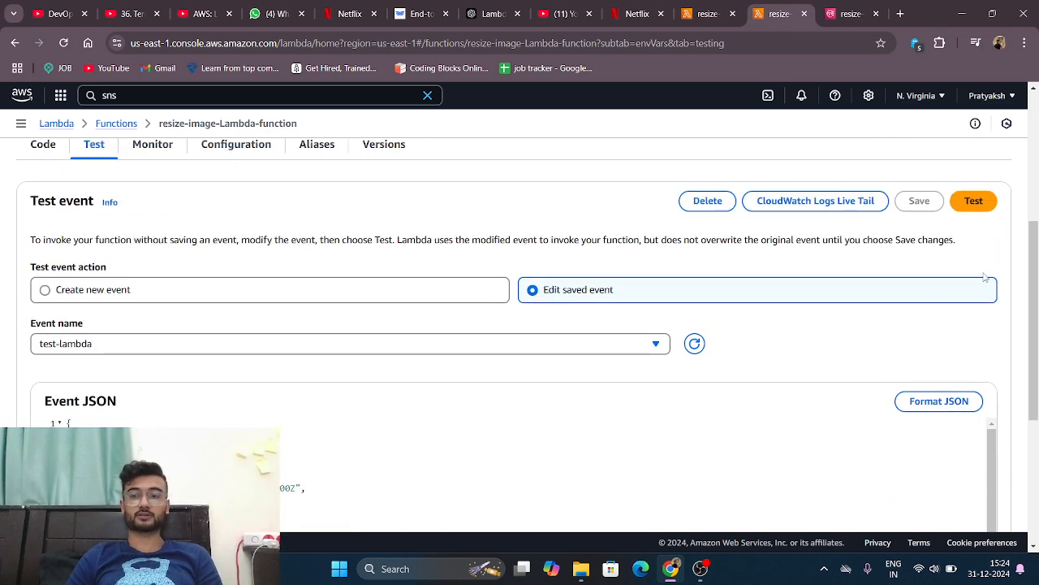
{"action": "left_click", "coordinate": [973, 203]}
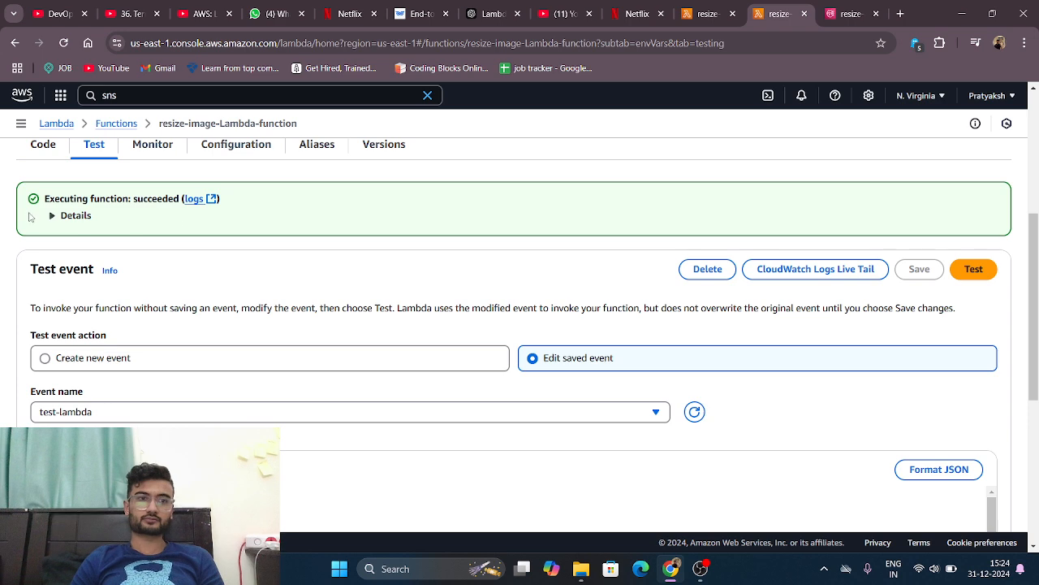
{"action": "scroll", "coordinate": [160, 216], "scroll_direction": "up", "scroll_amount": 1}
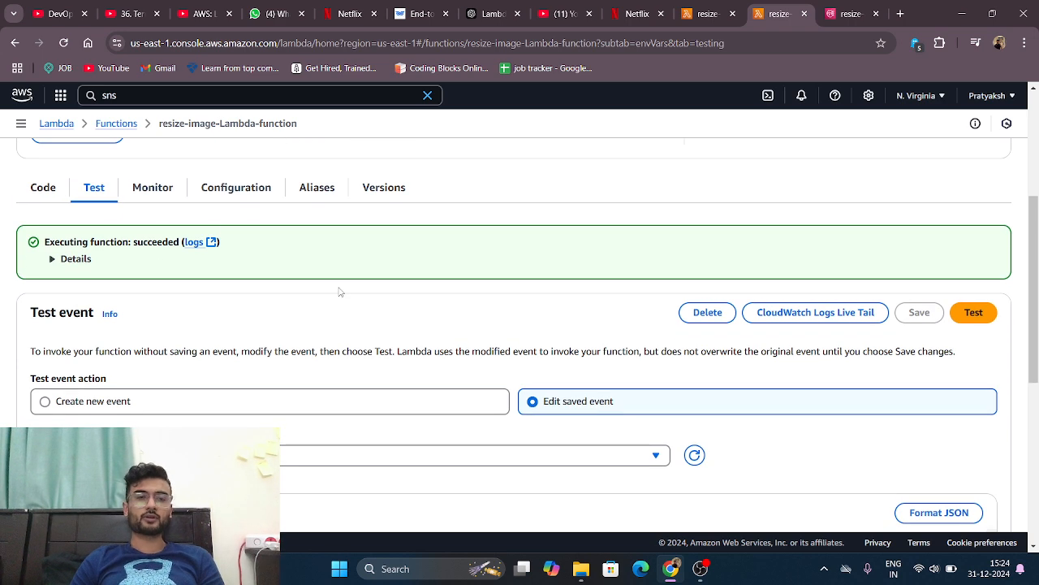
Step: Search the AWS console for s3 and open the S3 service in a new browser tab
{"action": "scroll", "coordinate": [340, 292], "scroll_direction": "up", "scroll_amount": 3}
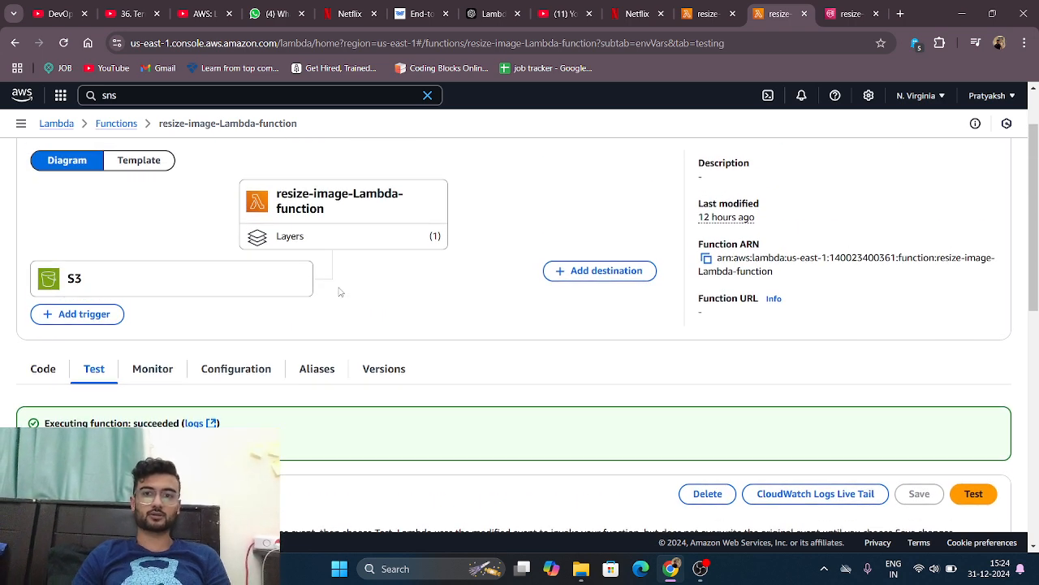
{"action": "scroll", "coordinate": [341, 292], "scroll_direction": "up", "scroll_amount": 1}
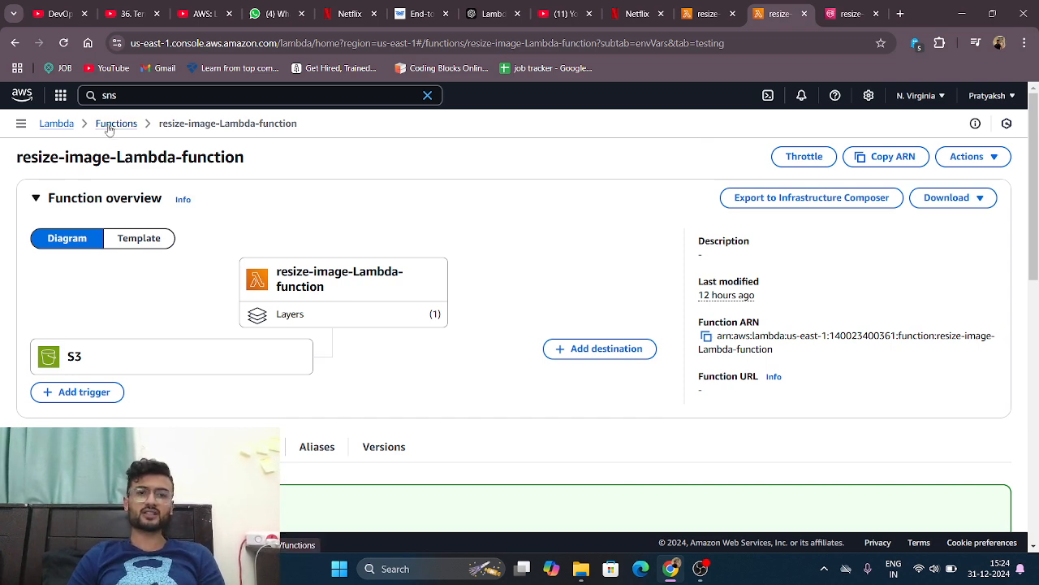
{"action": "left_click", "coordinate": [134, 96]}
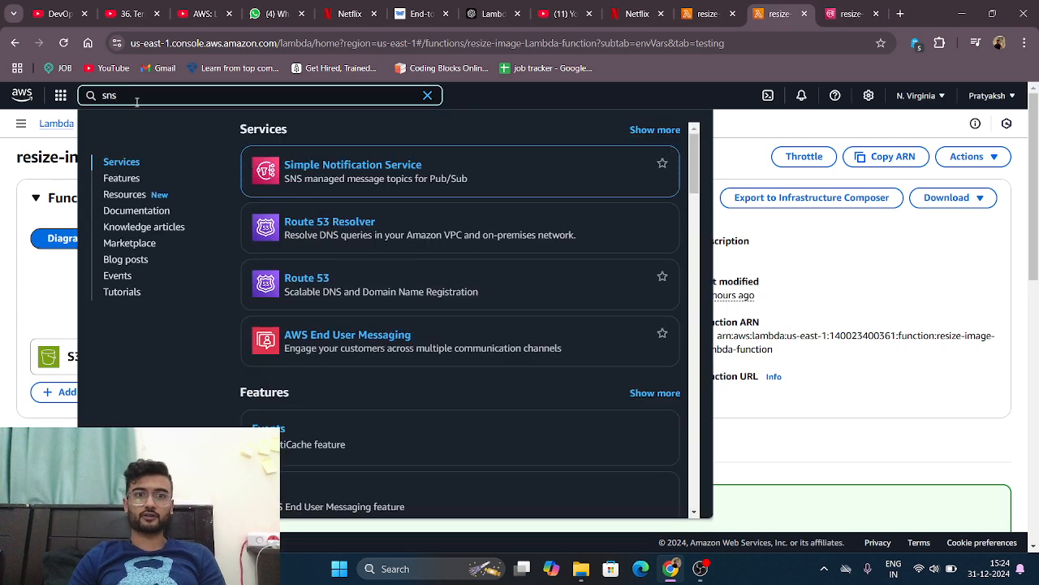
{"action": "type", "text": "s3"}
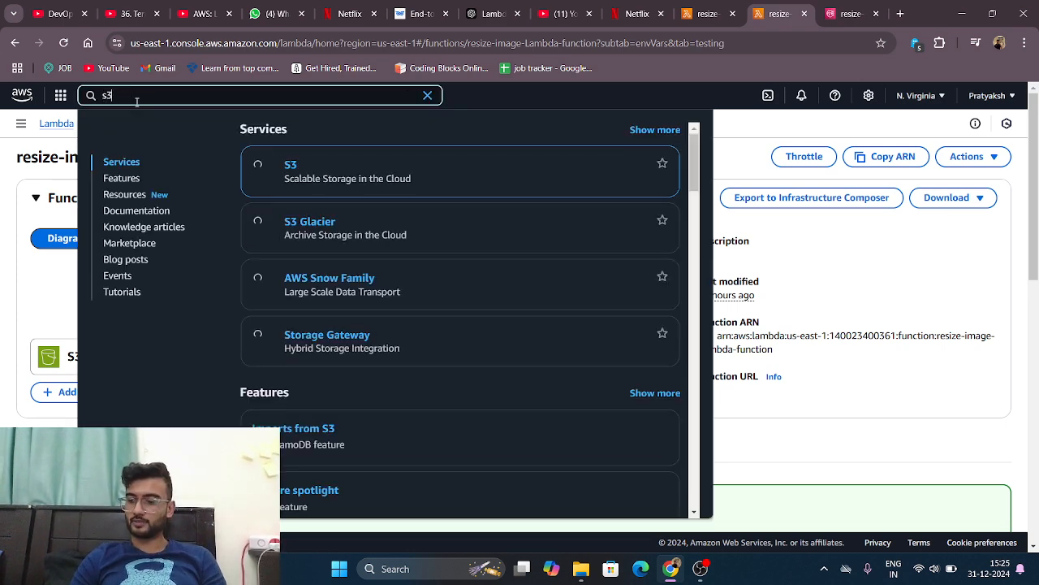
{"action": "right_click", "coordinate": [286, 168]}
{"action": "left_click", "coordinate": [323, 182]}
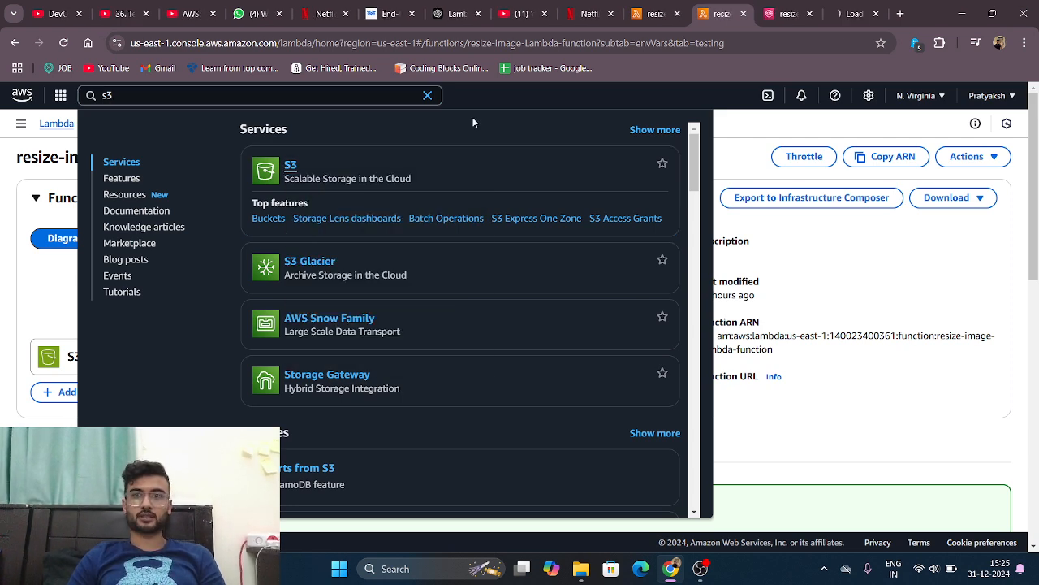
{"action": "left_click", "coordinate": [860, 8]}
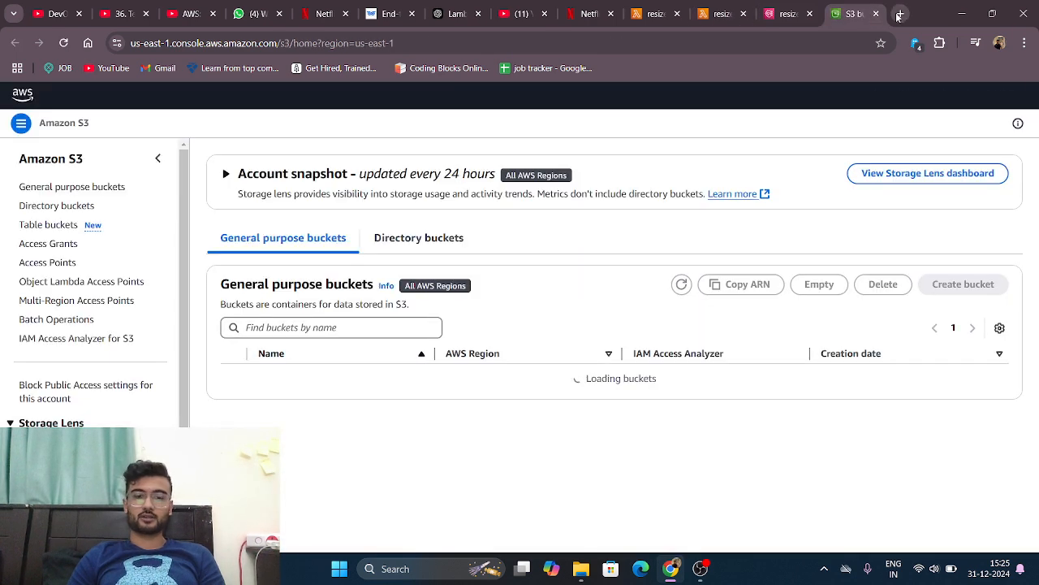
Step: Open Gmail in another new browser tab
{"action": "left_click", "coordinate": [899, 15]}
{"action": "type", "text": "gm"}
{"action": "key", "text": "Return"}
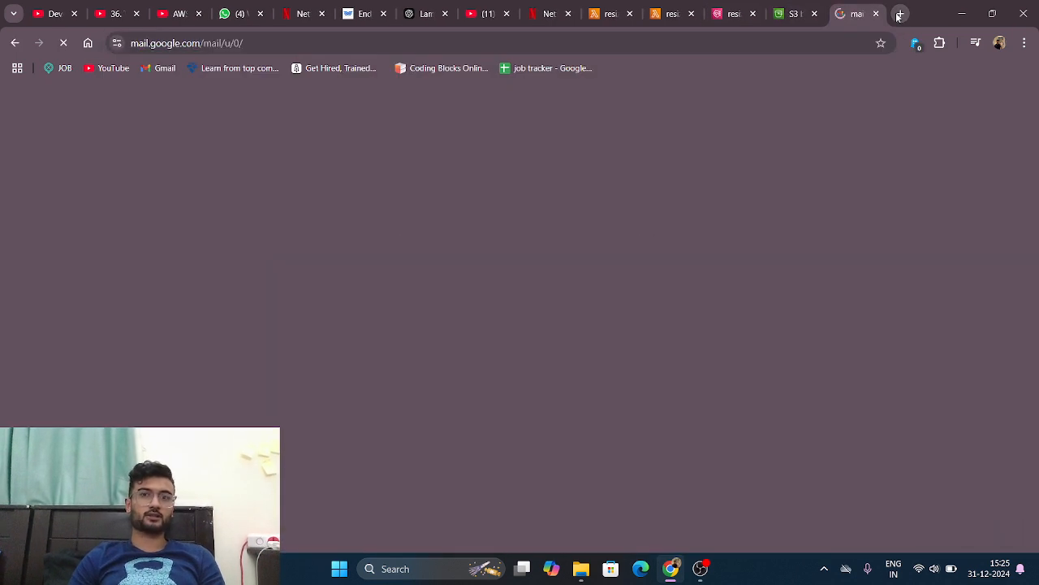
Step: Examine the details and size of the resized 1.jpeg in the pratty-destination S3 bucket
{"action": "left_click", "coordinate": [778, 10]}
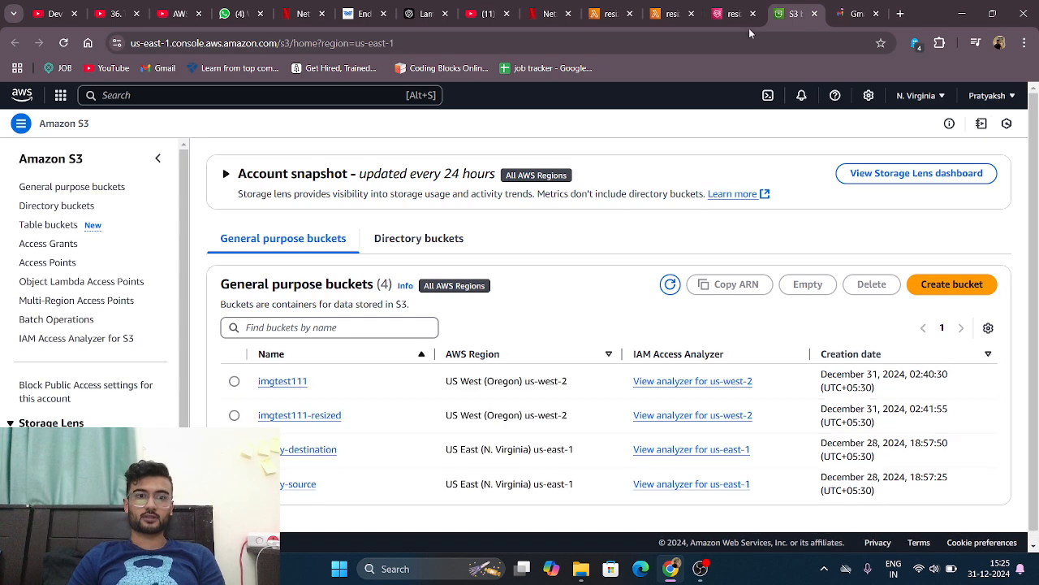
{"action": "left_click", "coordinate": [313, 437]}
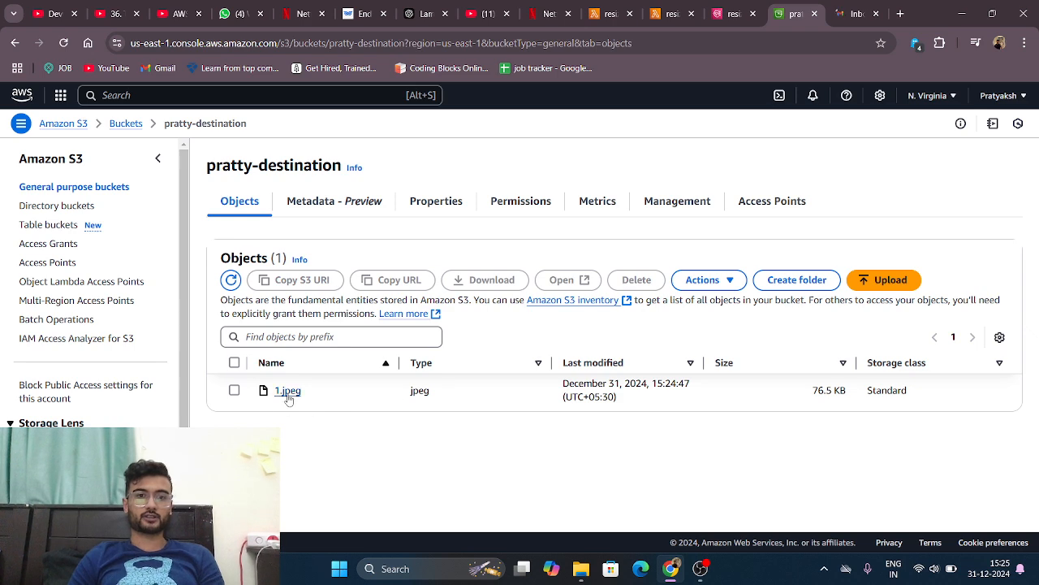
{"action": "left_click", "coordinate": [288, 395]}
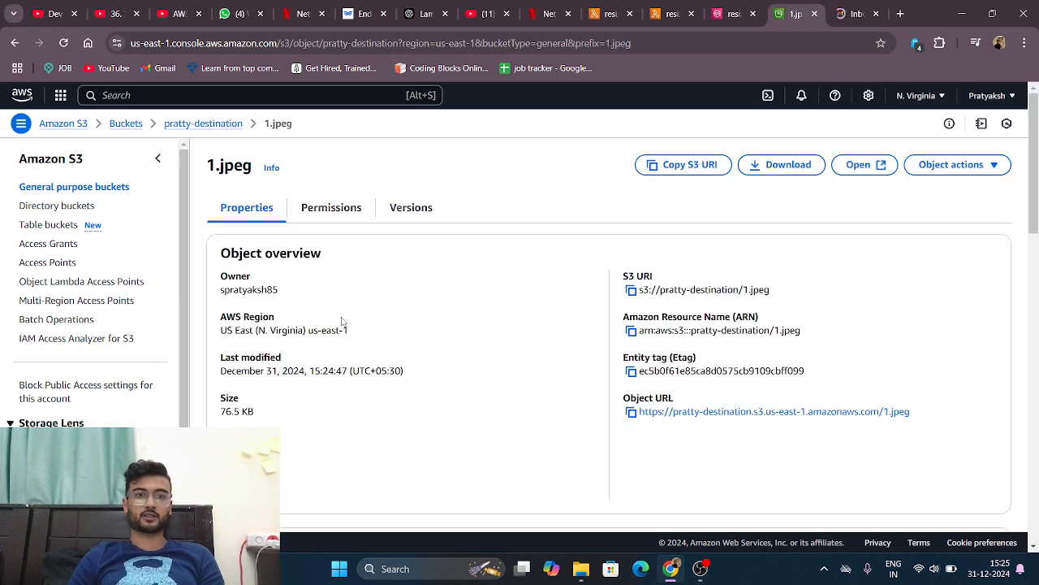
{"action": "scroll", "coordinate": [349, 350], "scroll_direction": "down", "scroll_amount": 2}
{"action": "key", "text": "alt+Left"}
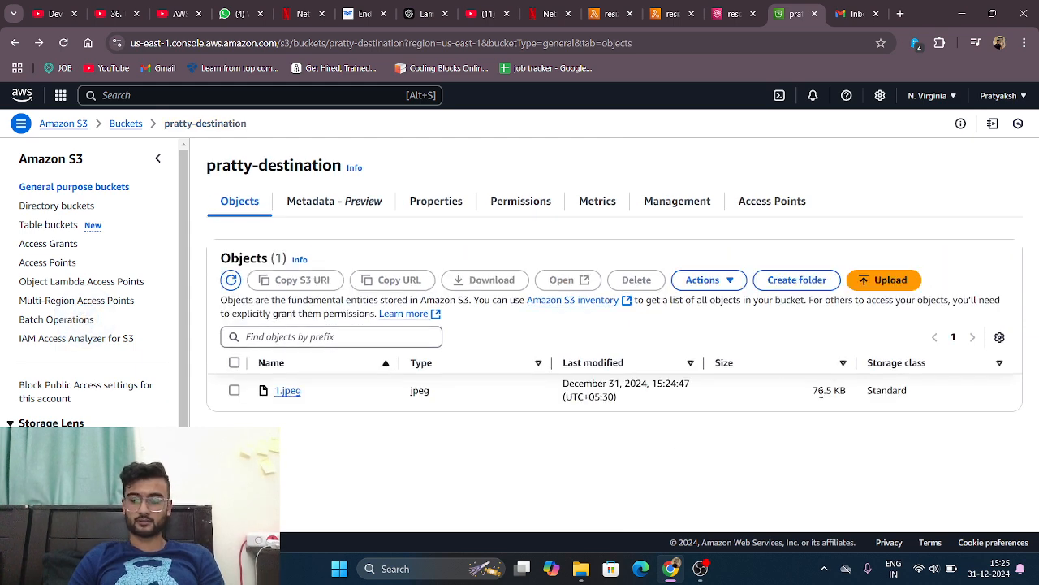
Step: Check the size of the original 1.jpeg in the pratty-source bucket, and return to the bucket list
{"action": "key", "text": "alt+Left"}
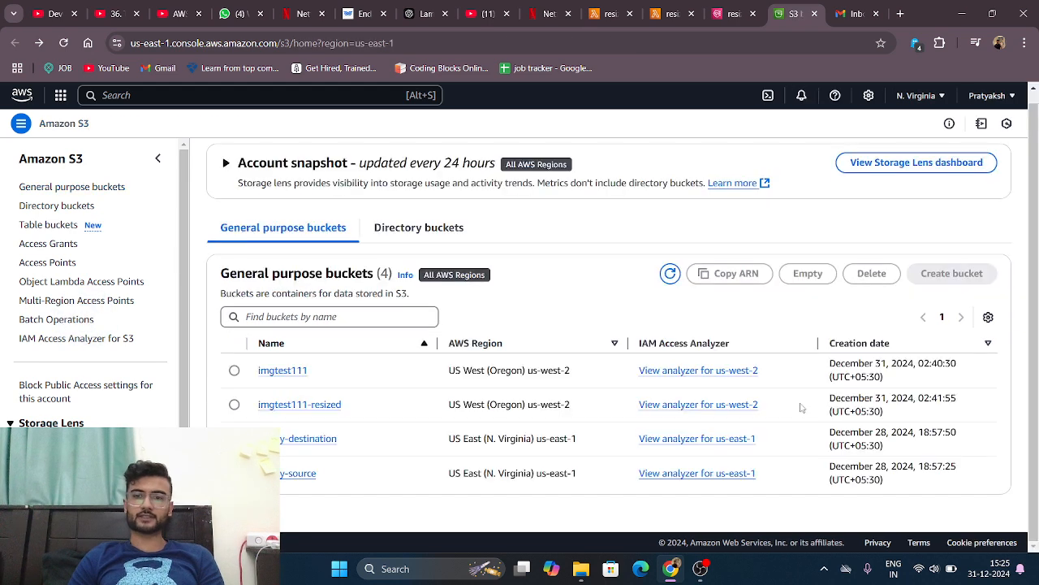
{"action": "left_click", "coordinate": [284, 477]}
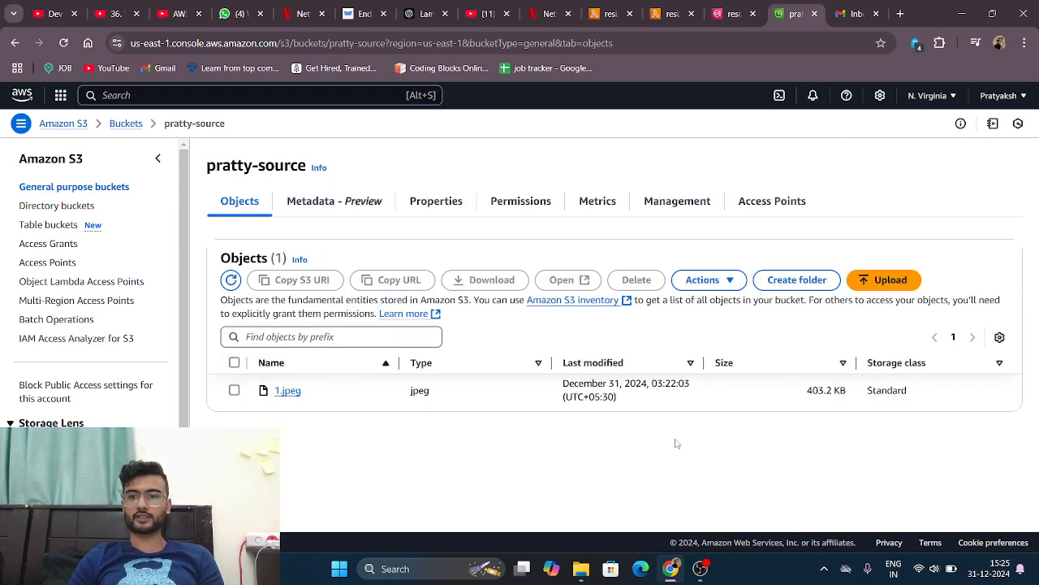
{"action": "scroll", "coordinate": [675, 441], "scroll_direction": "left", "scroll_amount": 5}
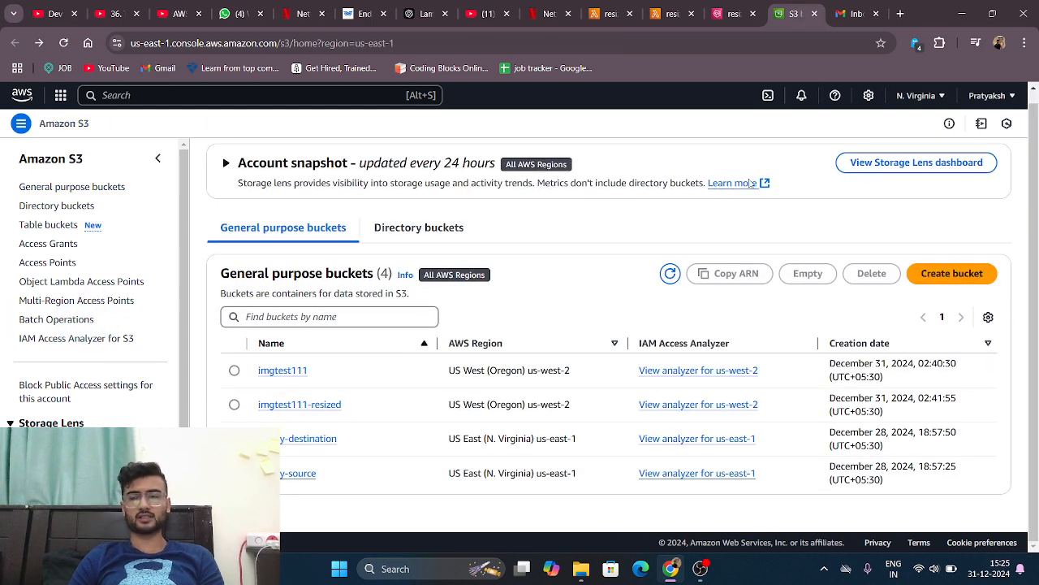
Step: Switch to Gmail, read the newest AWS Notification Message about the resized image, and return to the inbox
{"action": "left_click", "coordinate": [885, 9]}
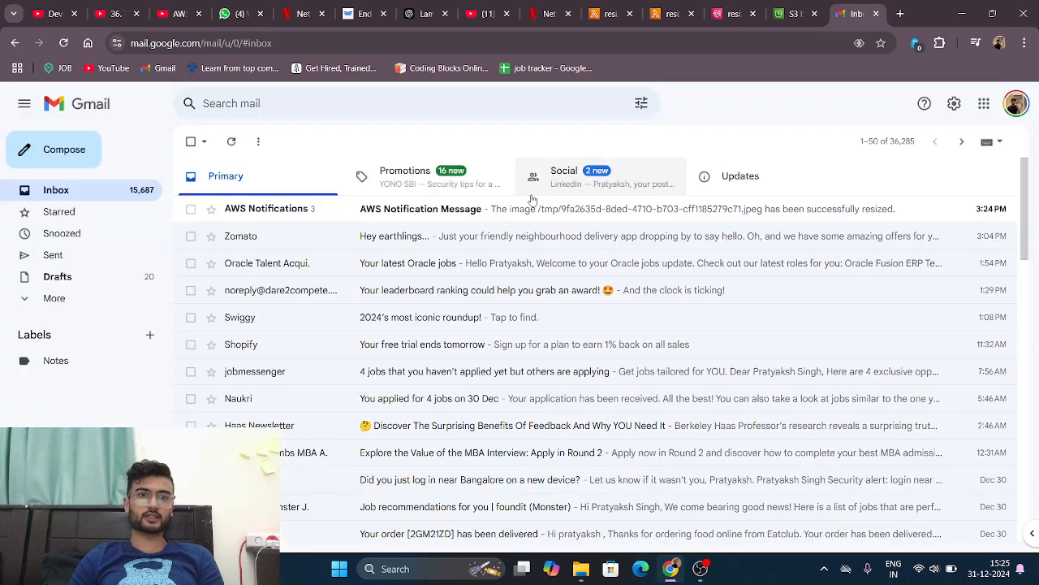
{"action": "scroll", "coordinate": [296, 191], "scroll_direction": "down", "scroll_amount": 1}
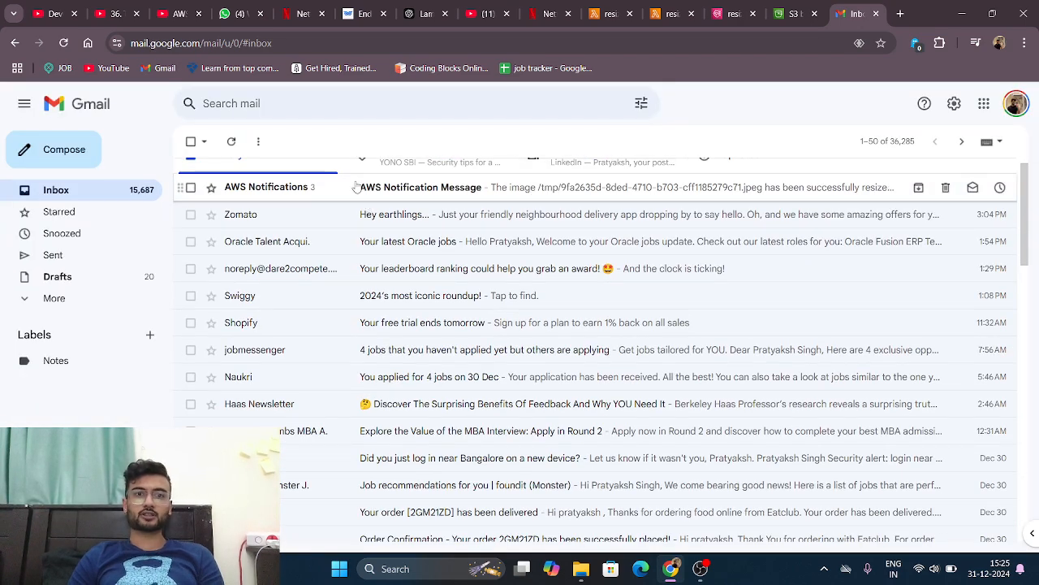
{"action": "left_click", "coordinate": [404, 188]}
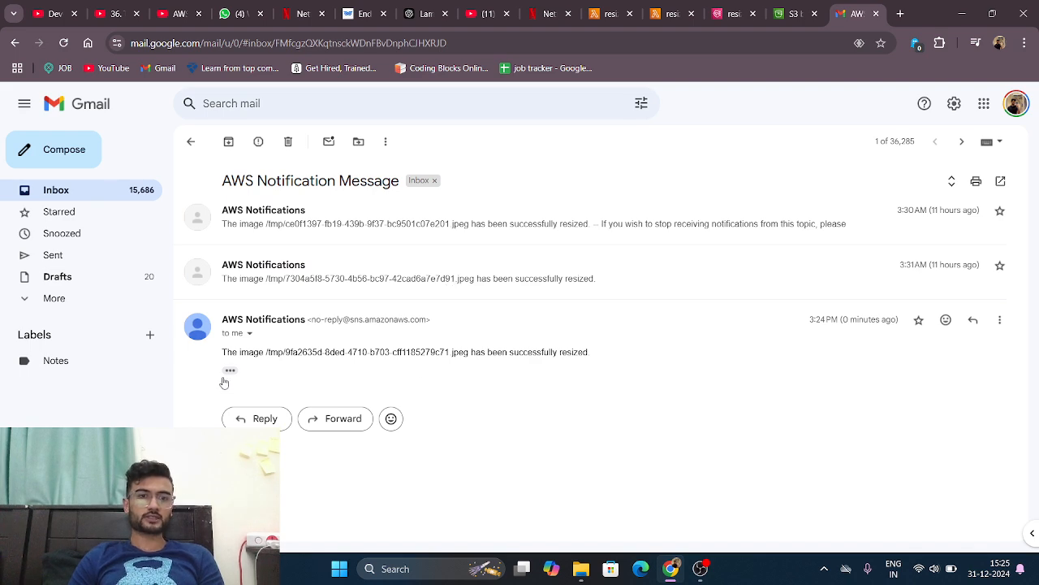
{"action": "left_click_drag", "start_coordinate": [223, 355], "coordinate": [261, 352]}
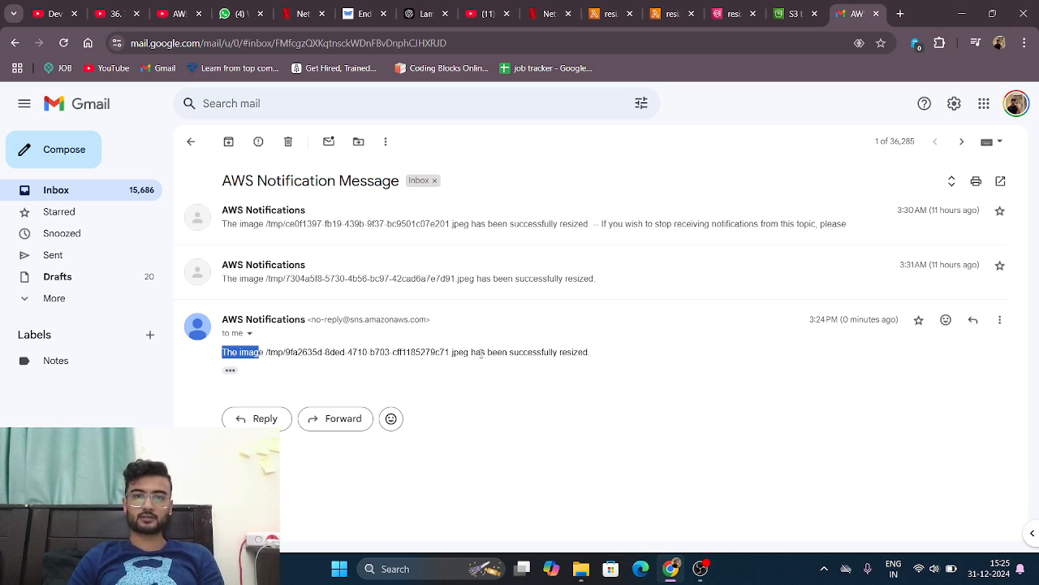
{"action": "left_click_drag", "start_coordinate": [481, 353], "coordinate": [599, 345]}
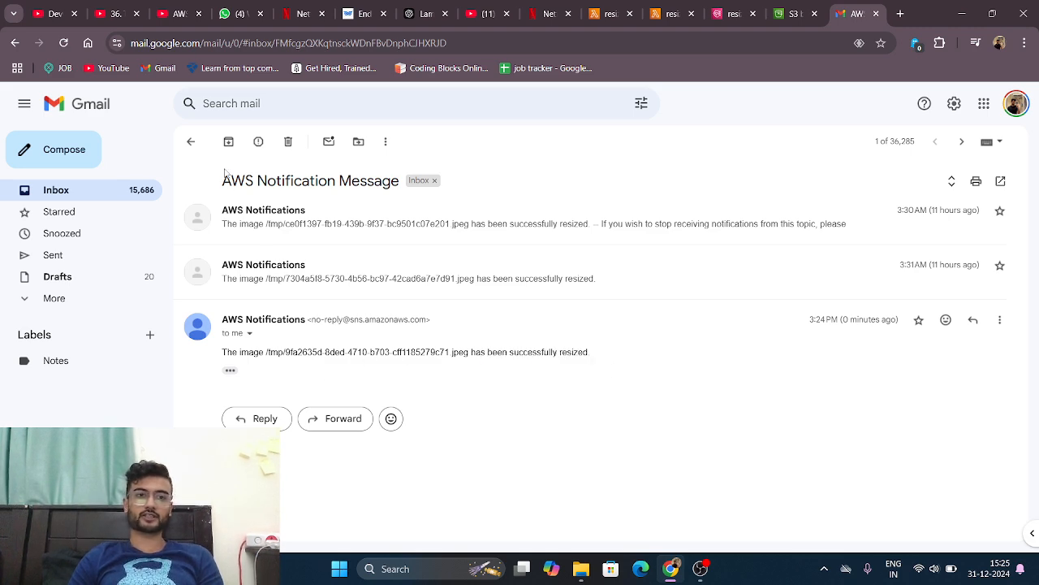
{"action": "left_click", "coordinate": [195, 146]}
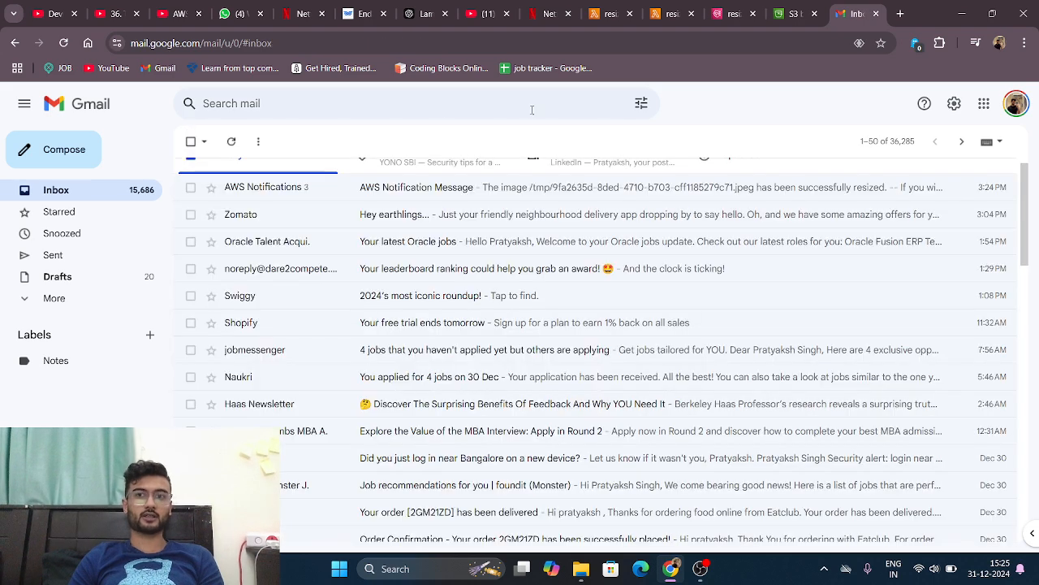
Step: Switch back to the S3 browser tab and go to the AWS Console Home
{"action": "left_click", "coordinate": [801, 5]}
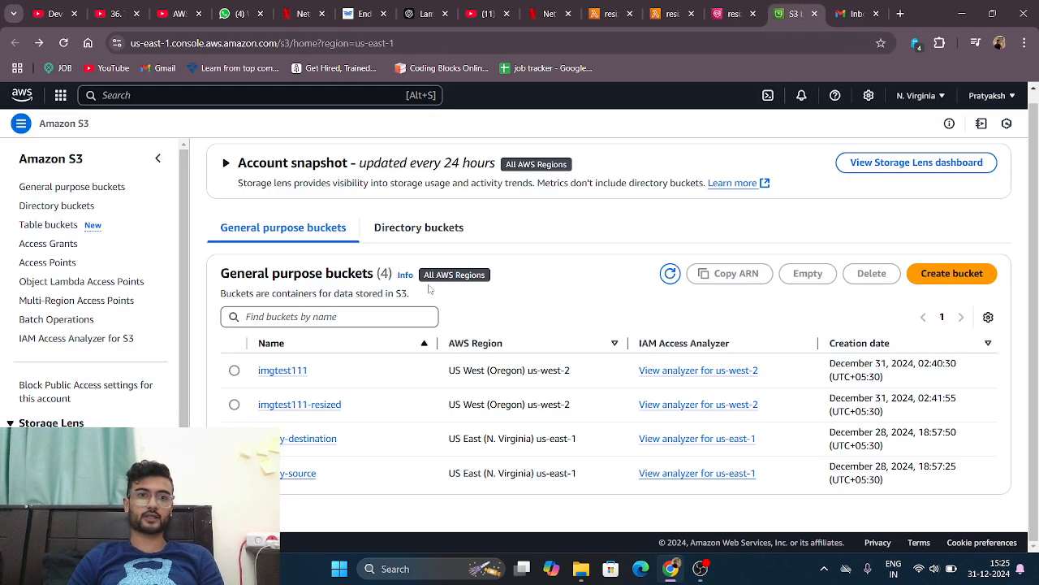
{"action": "scroll", "coordinate": [454, 325], "scroll_direction": "up", "scroll_amount": 1}
{"action": "left_click", "coordinate": [22, 95]}
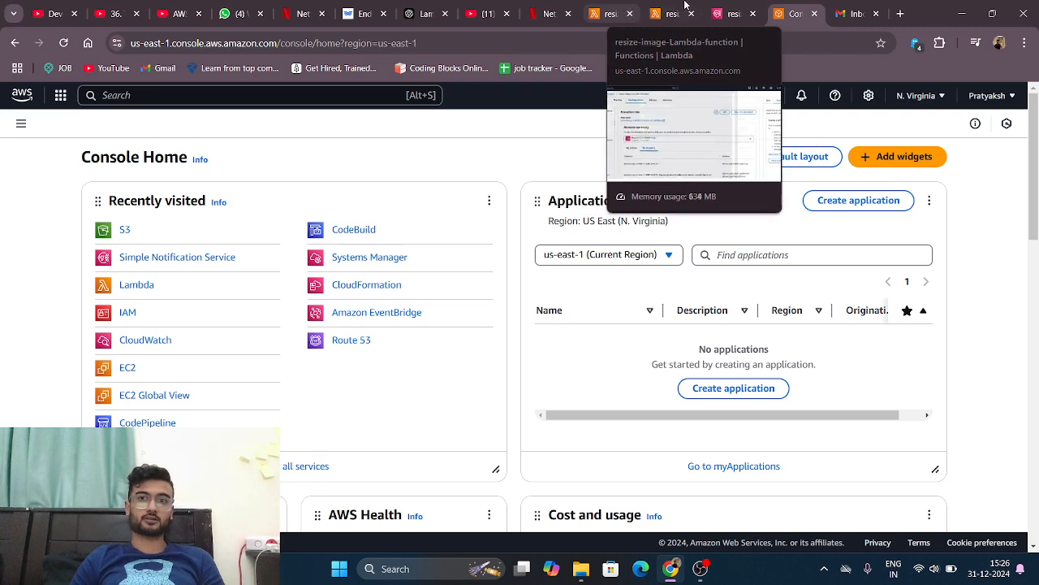
{"action": "mouse_move", "coordinate": [699, 569]}
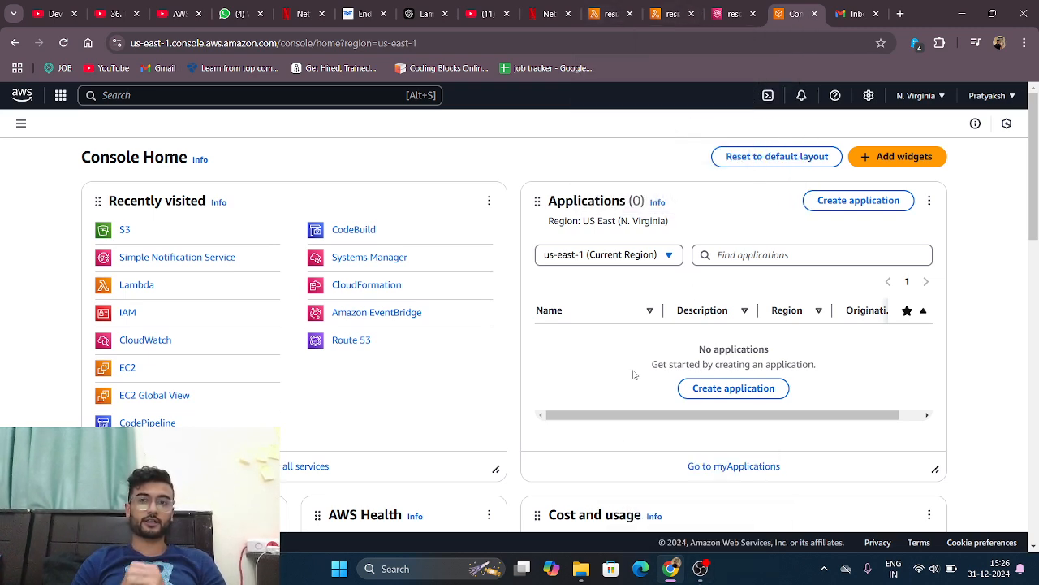
{"action": "left_click", "coordinate": [700, 568]}
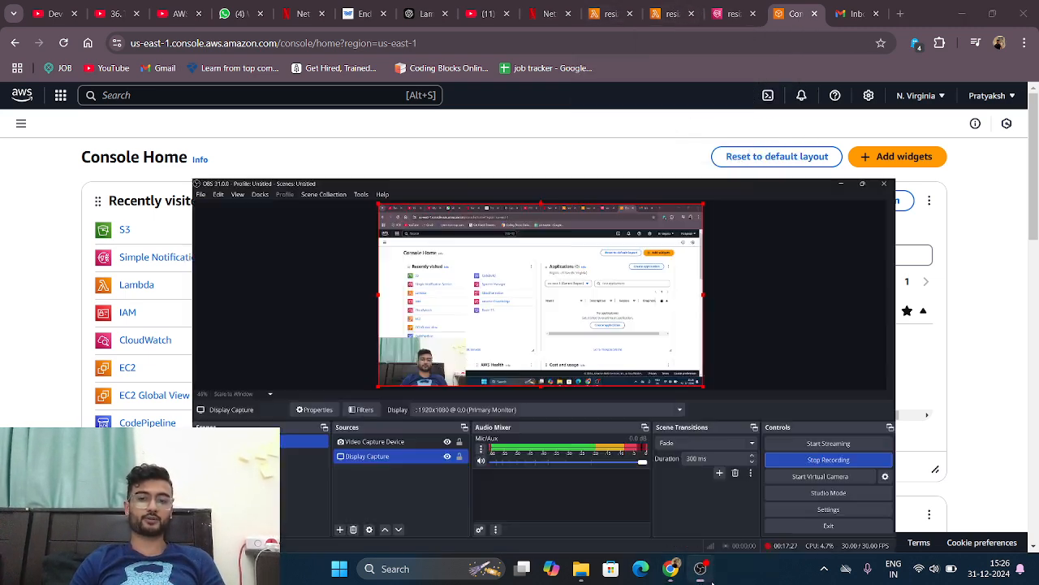